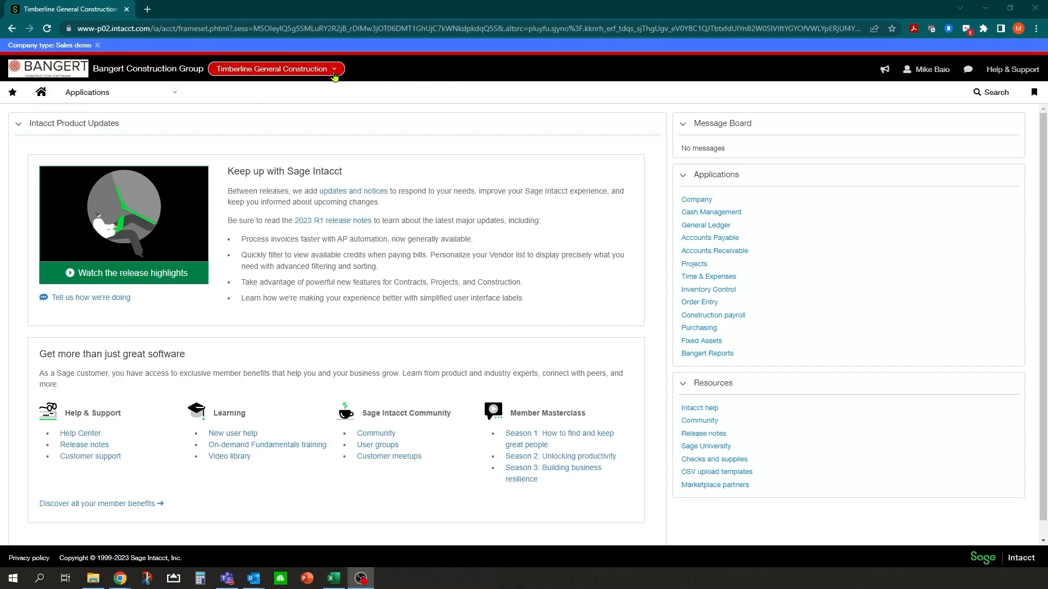
- Open the projects list in descending project ID order and show the estimates of project 24-100, Lucky's Super Store
click(141, 99)
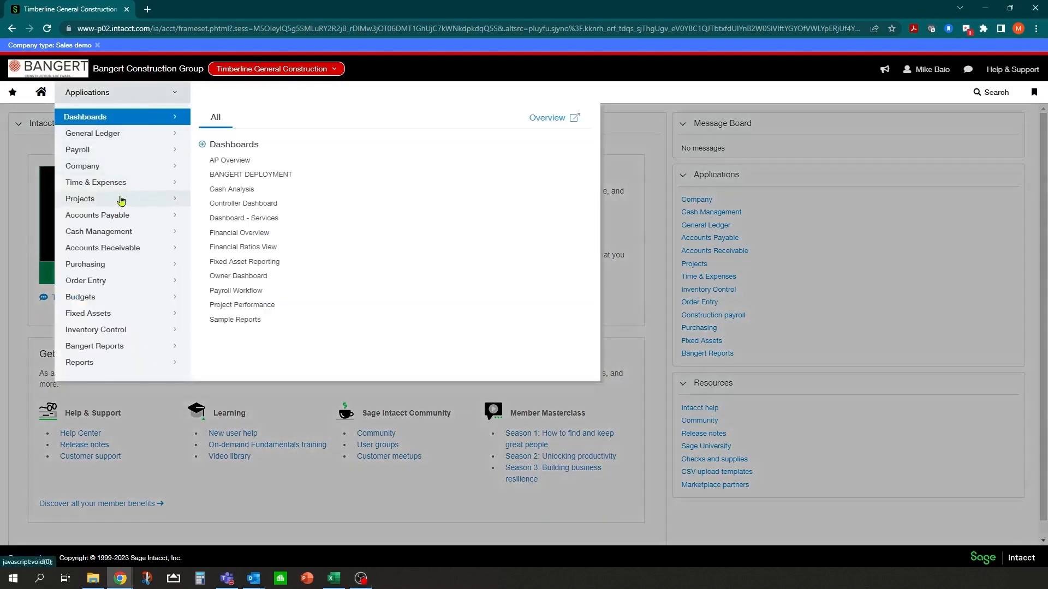
mouse_move(121, 201)
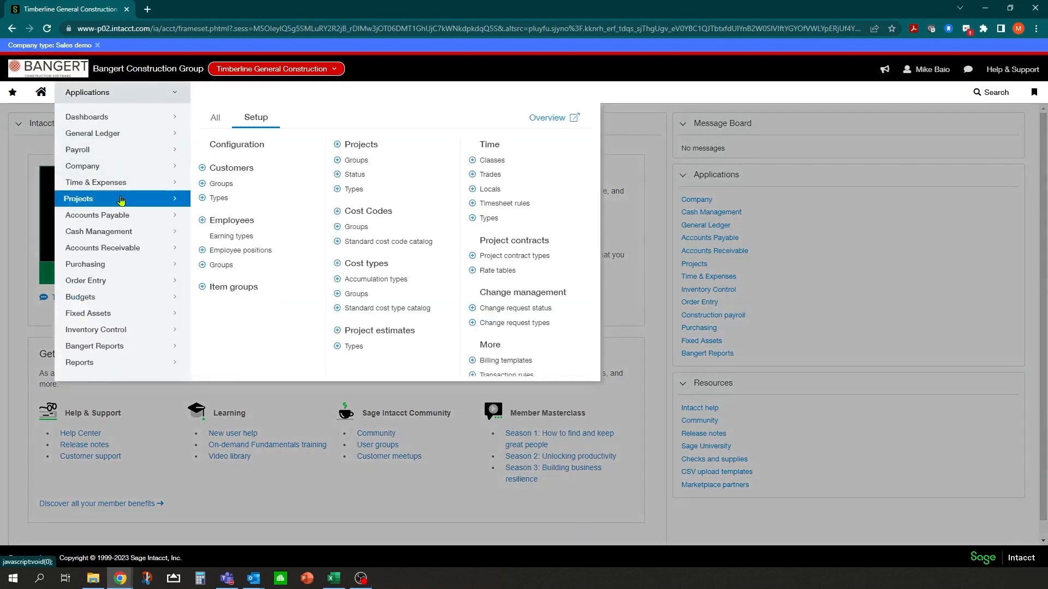
click(363, 145)
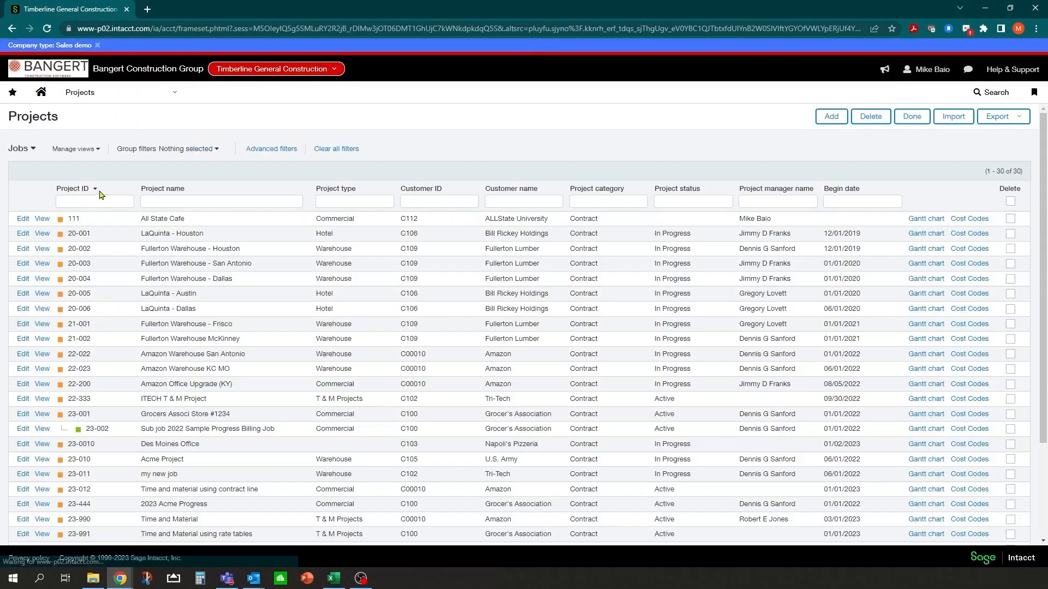
click(96, 190)
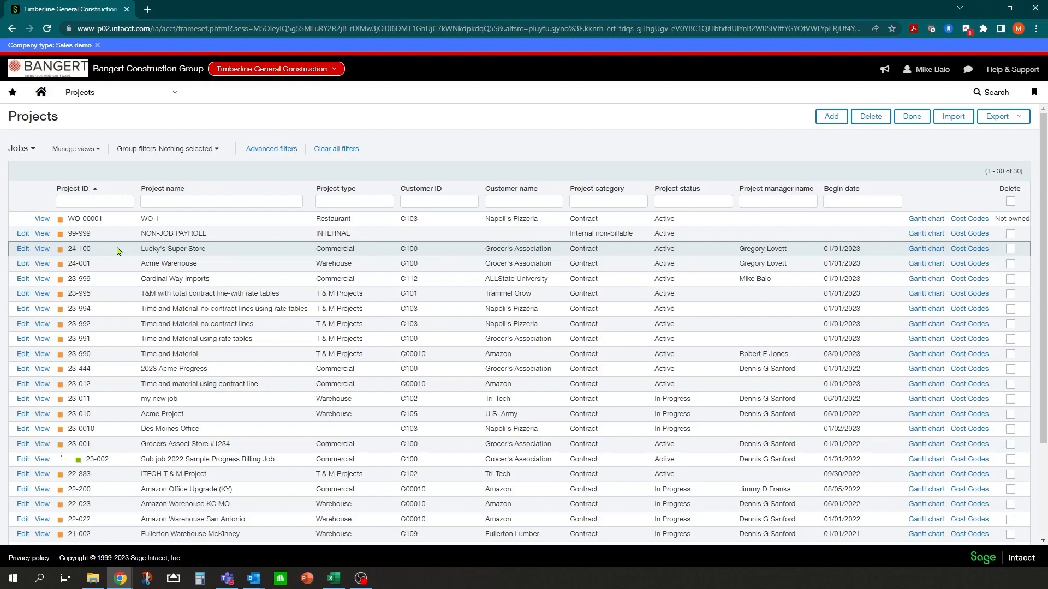
click(24, 250)
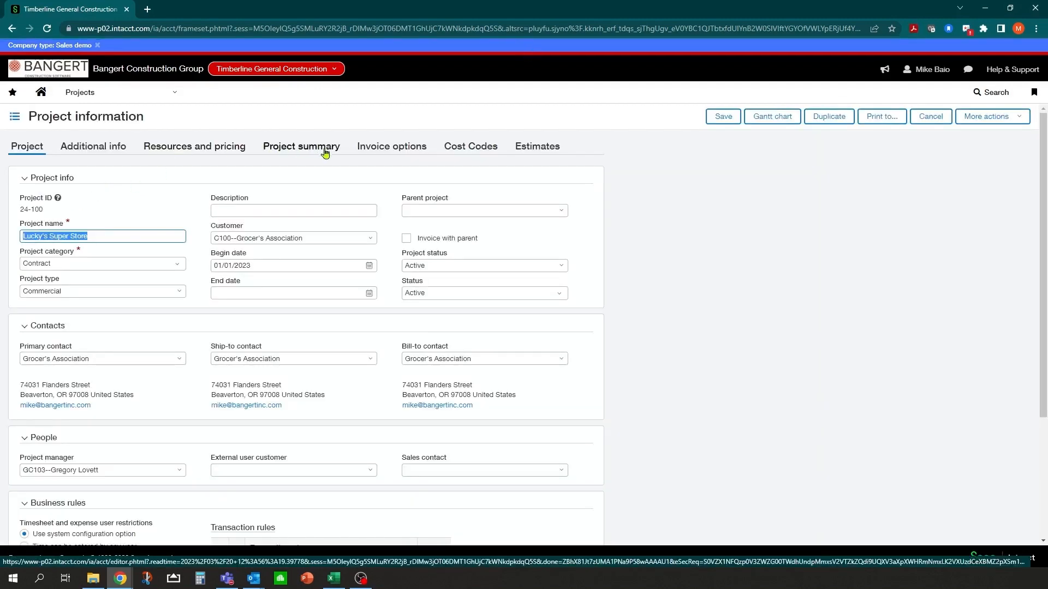
click(540, 151)
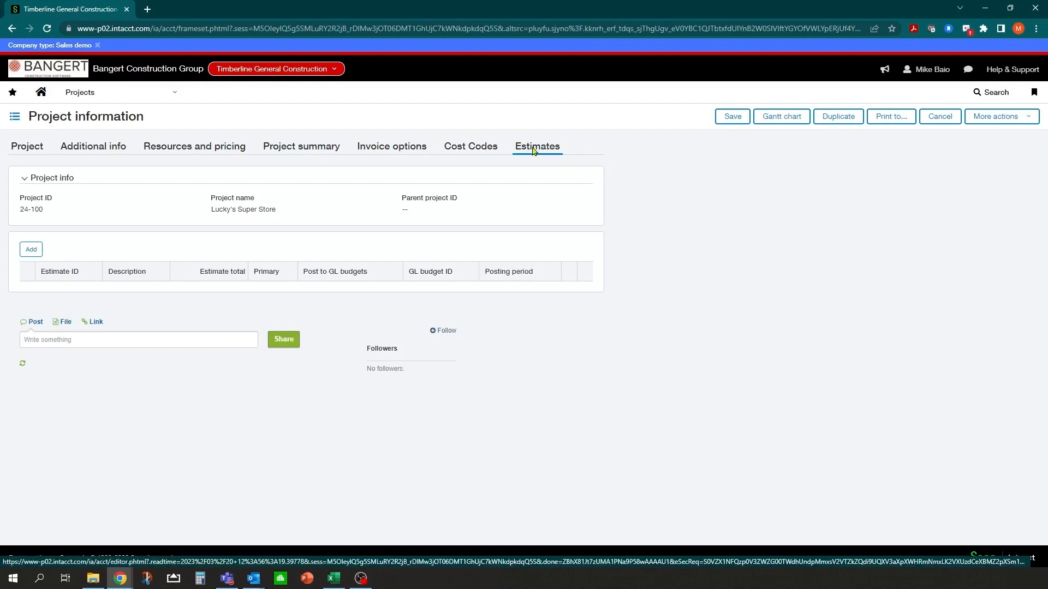
- Create a new project estimate with the description "Original Budget for 24-100"
click(175, 97)
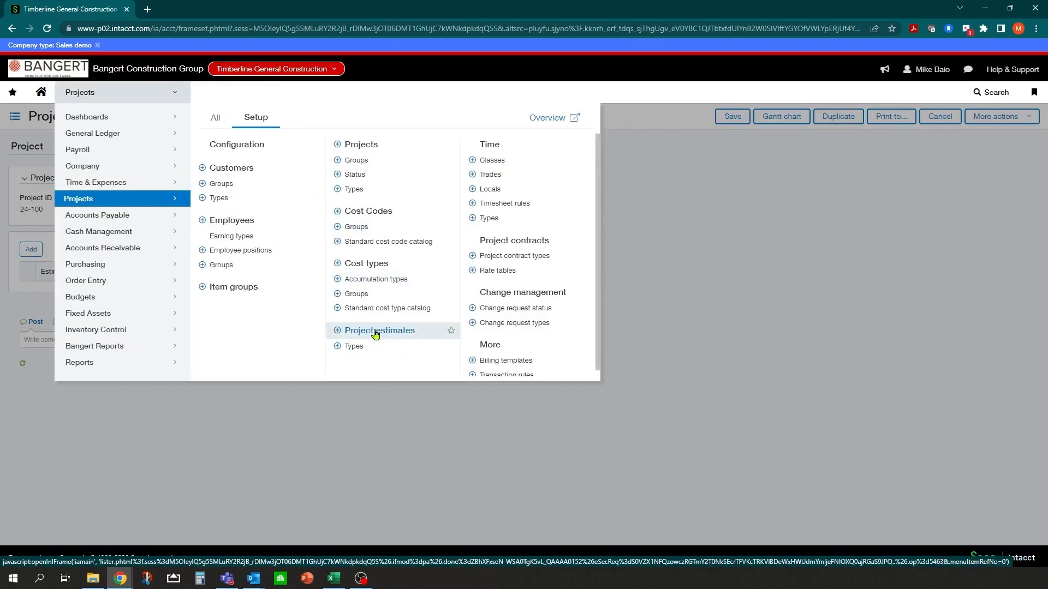
click(338, 332)
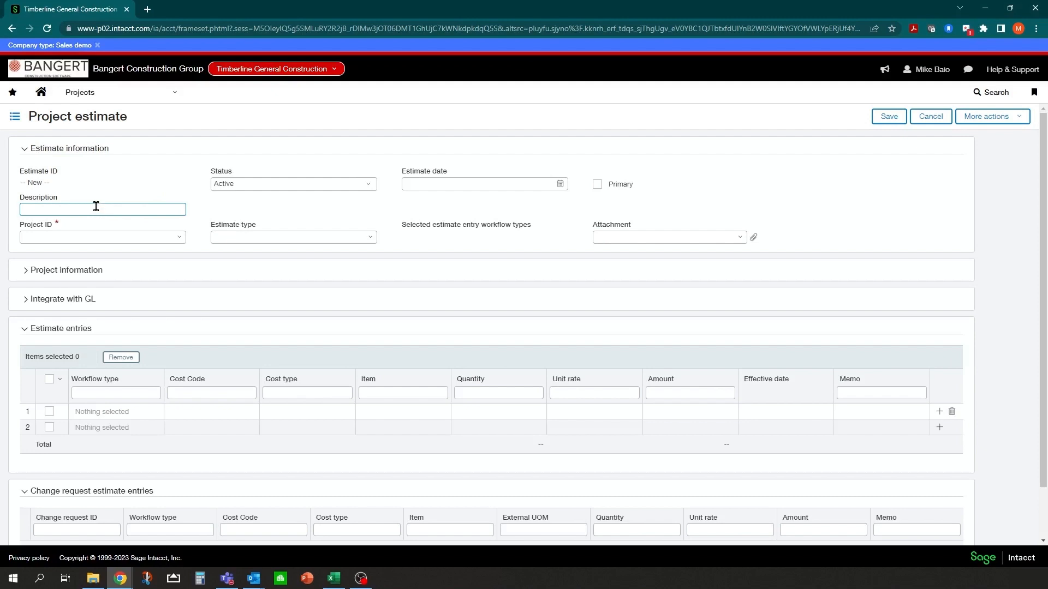
text(Original Budget for 24-100)
key(Tab)
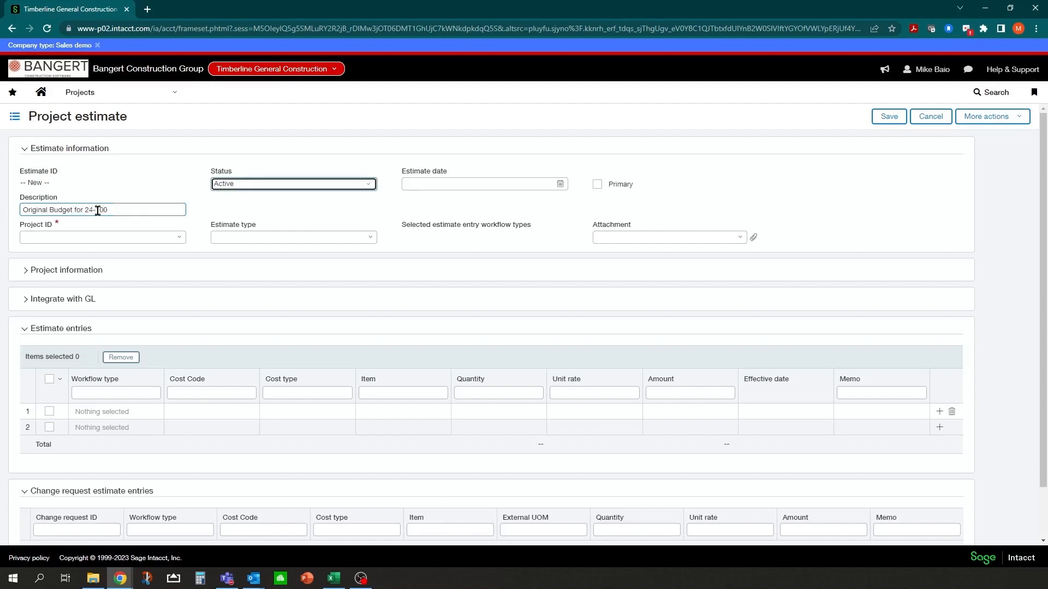
- Assign the estimate to project 24-100--Lucky's Super Store
click(179, 237)
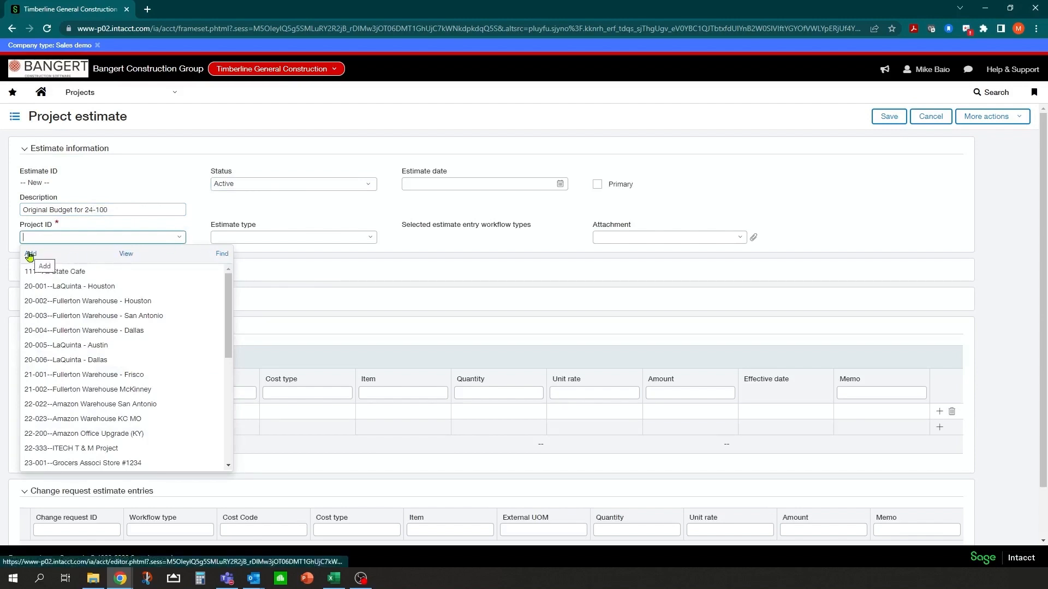
scroll(59, 295, down, 2)
scroll(61, 327, down, 2)
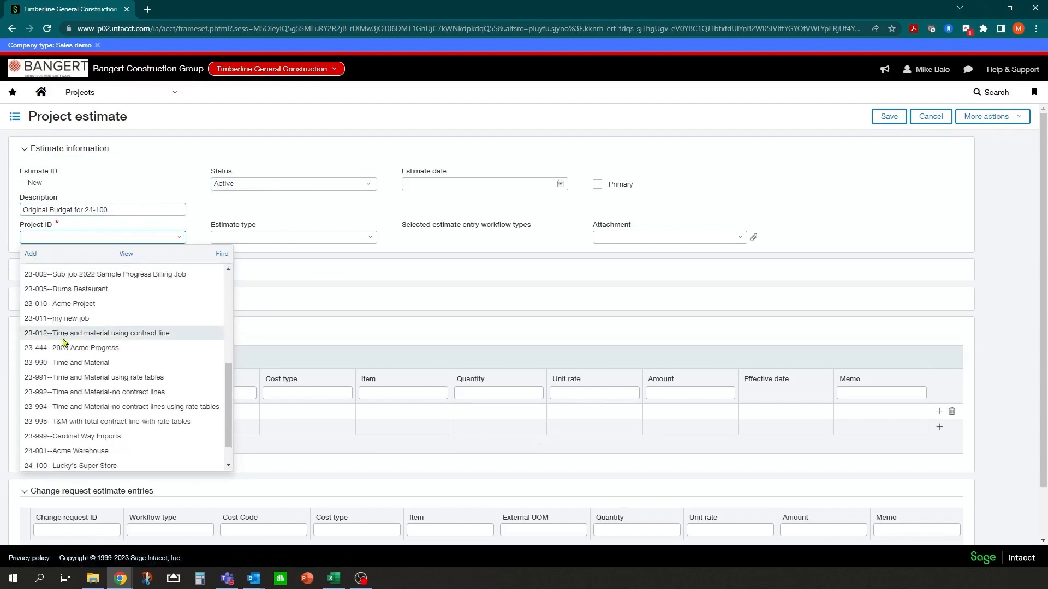
scroll(62, 436, down, 1)
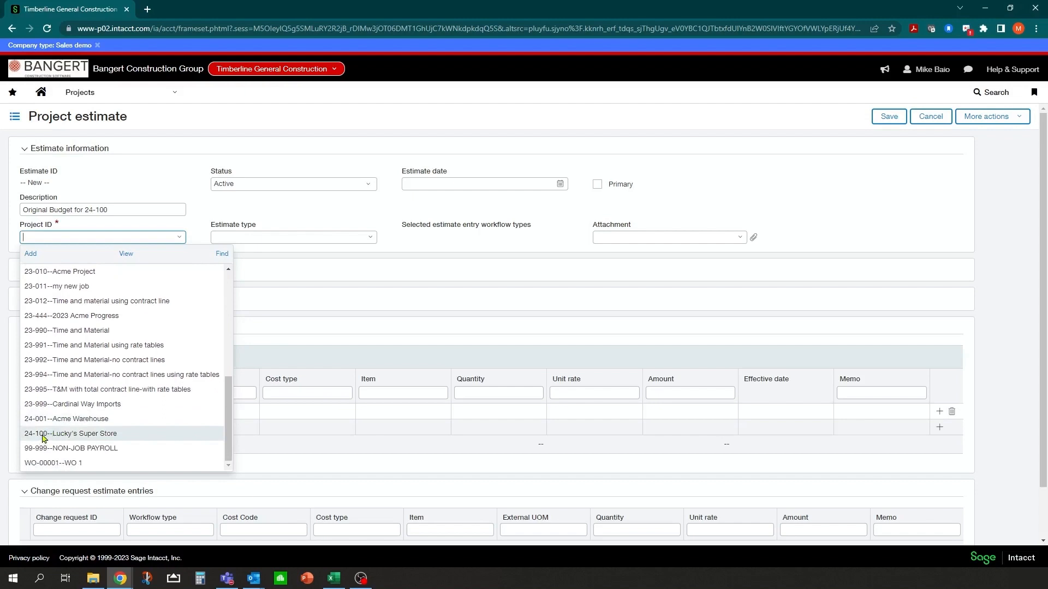
click(44, 438)
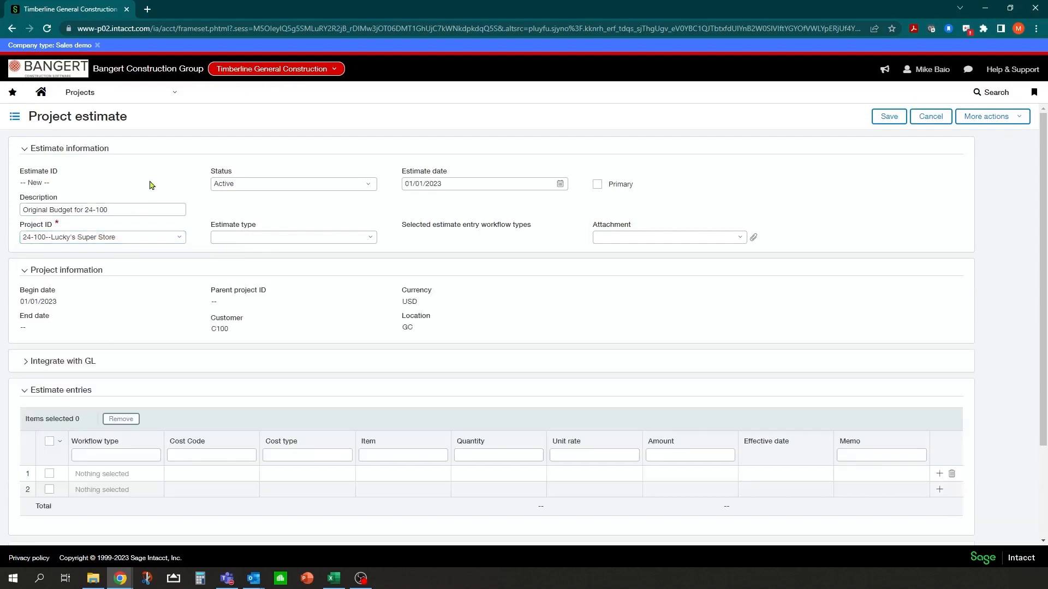
- Set the estimate type to Current Estimate and mark the estimate as primary
click(369, 240)
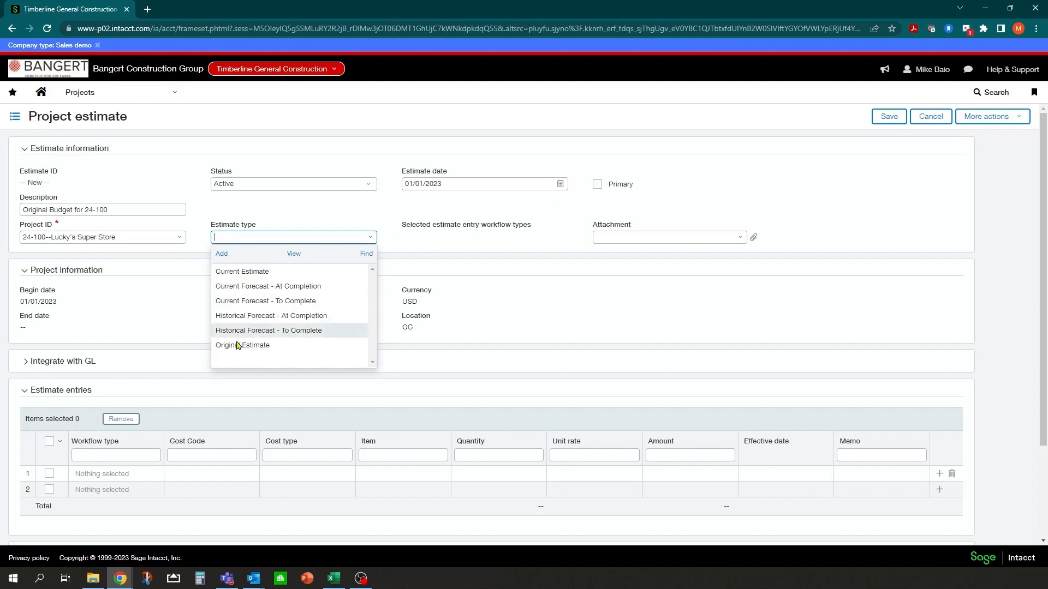
click(234, 272)
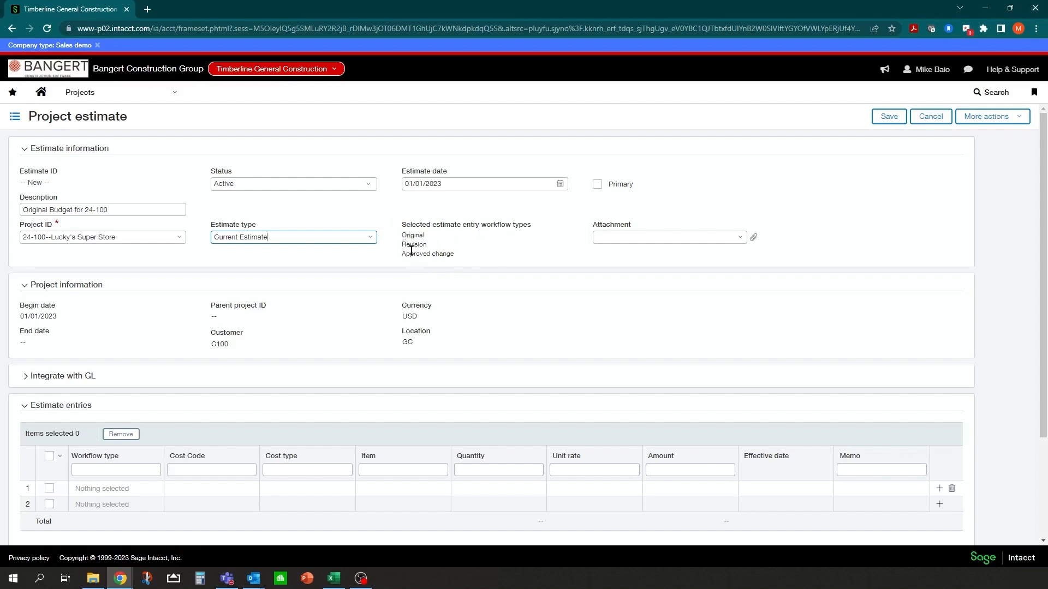
drag(403, 234, 435, 248)
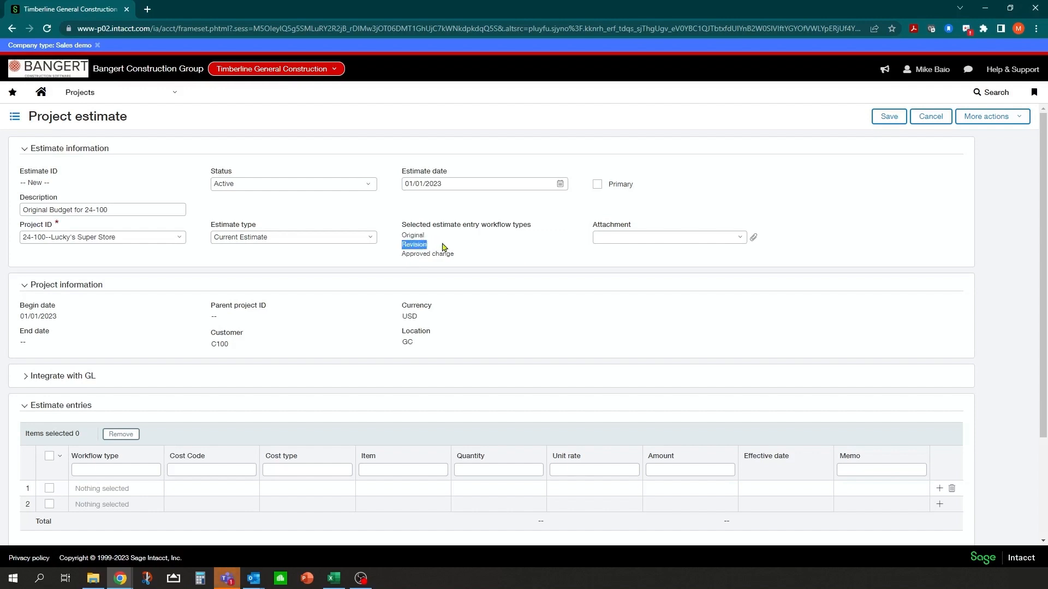
drag(455, 256, 402, 256)
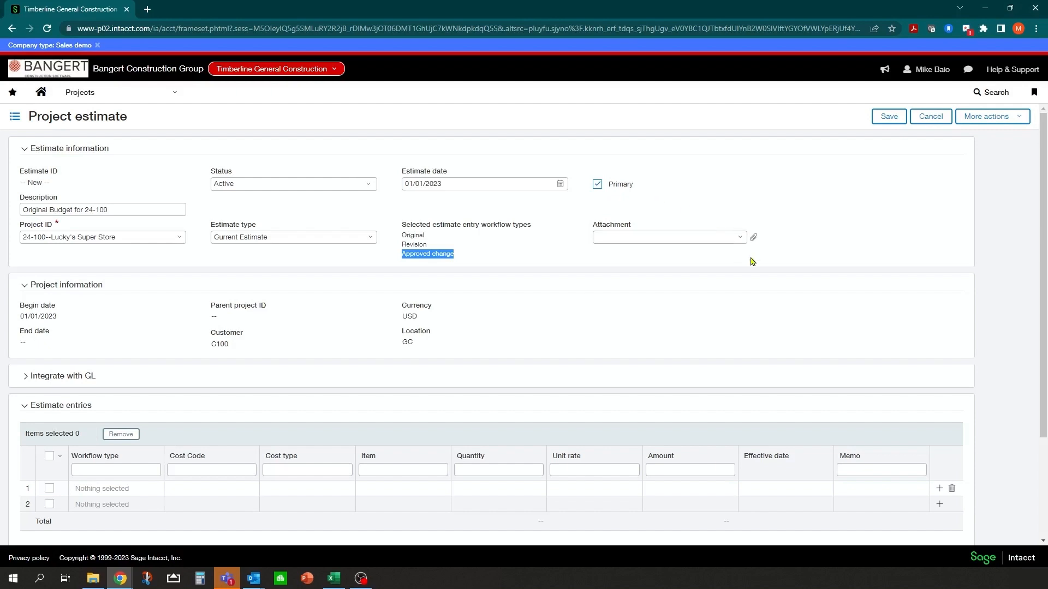
click(739, 239)
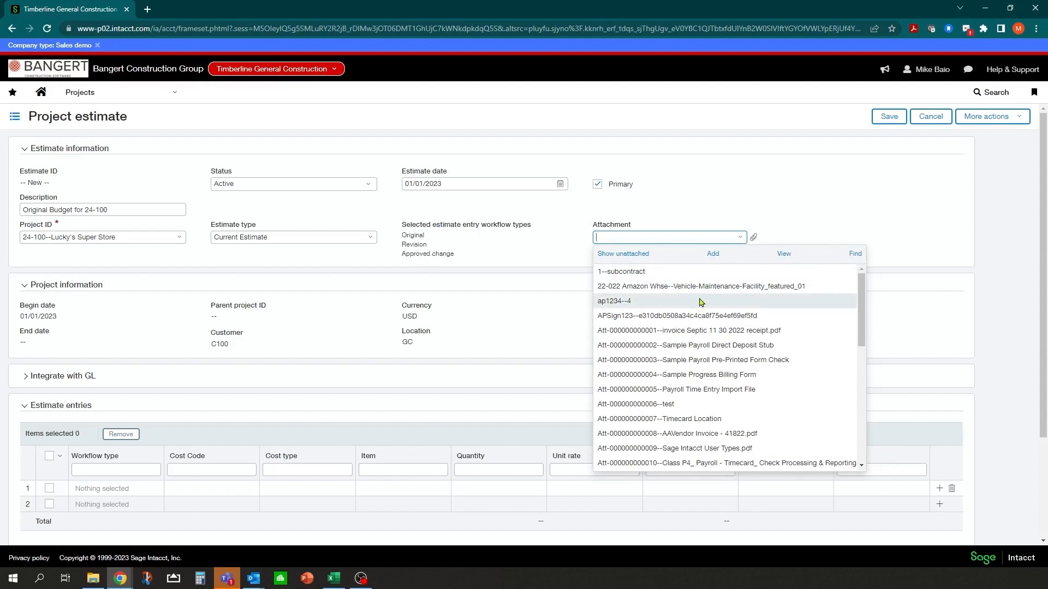
click(700, 201)
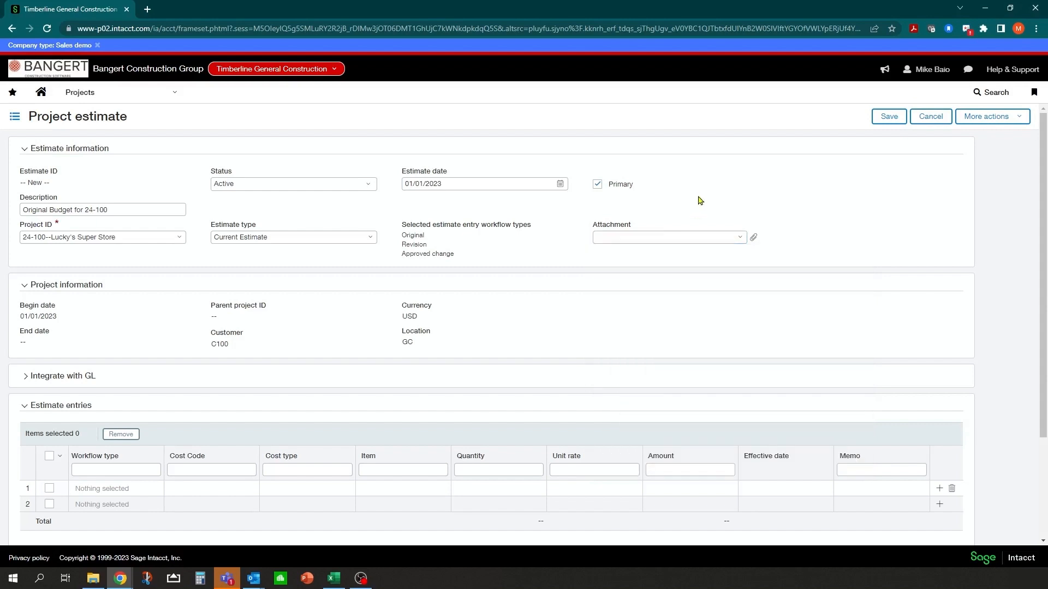
- Enable posting the estimate to GL budgets and choose Primary Project as the GL budget ID
scroll(560, 270, down, 1)
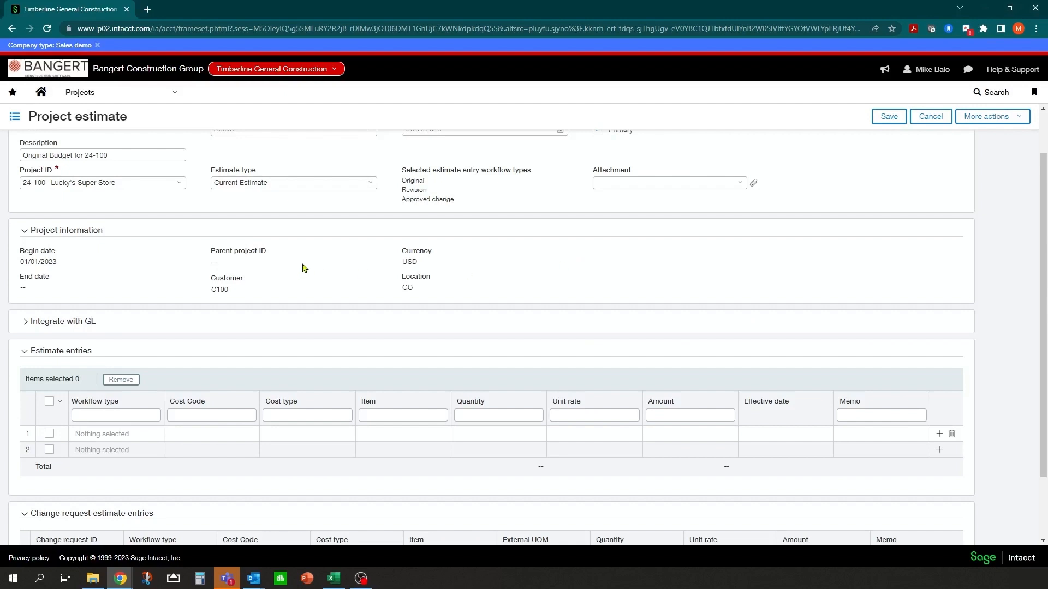
scroll(100, 157, up, 1)
scroll(103, 305, down, 1)
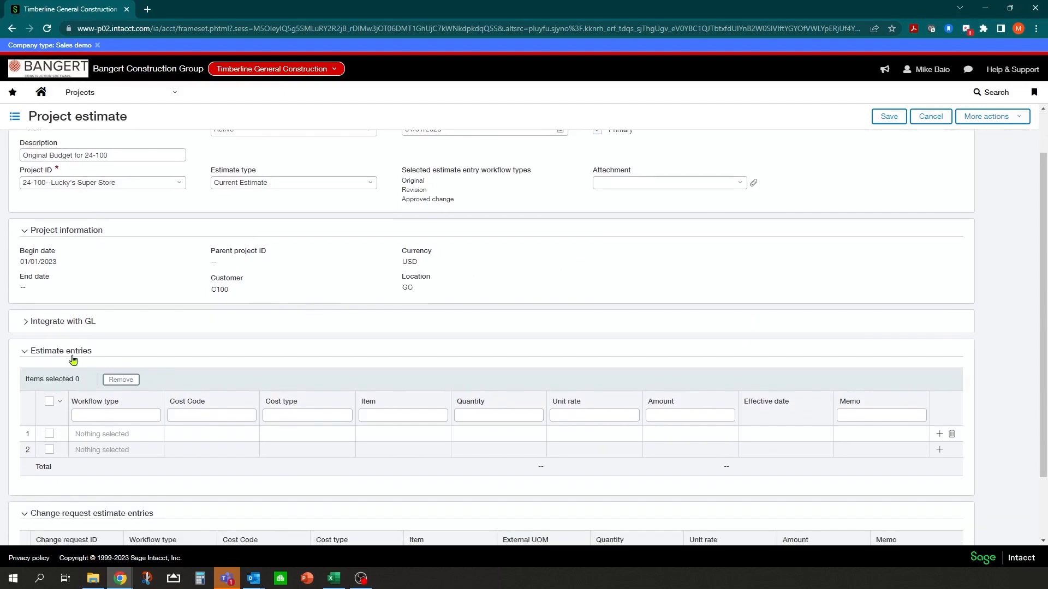
click(26, 326)
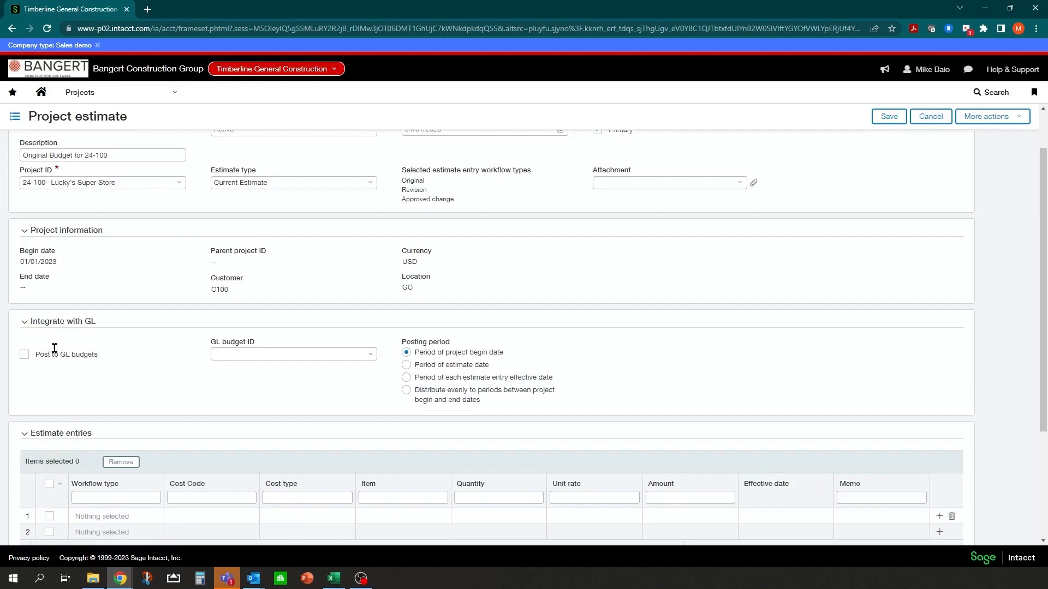
click(24, 355)
click(370, 356)
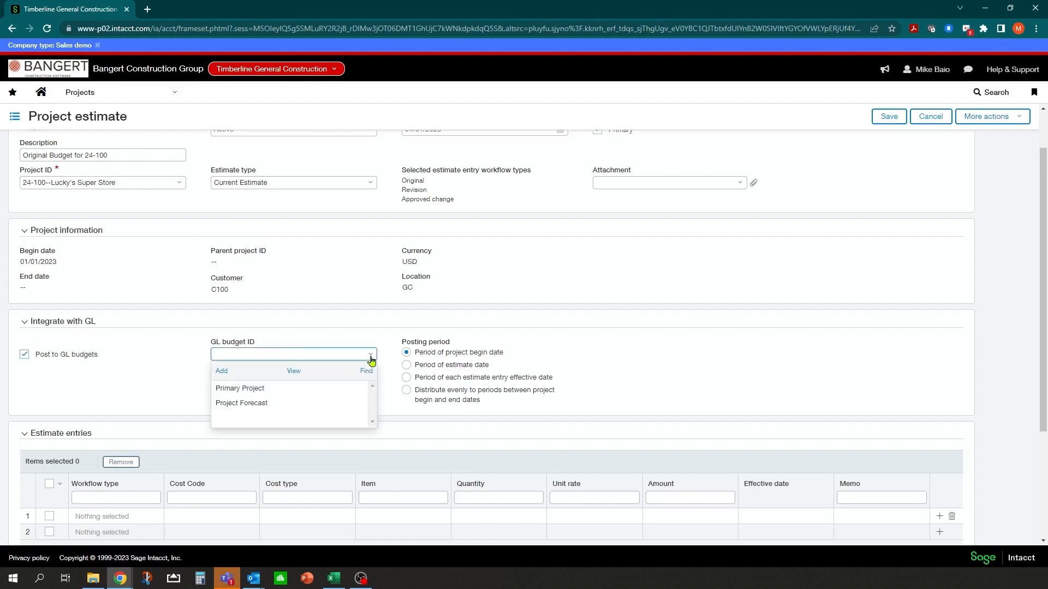
click(231, 389)
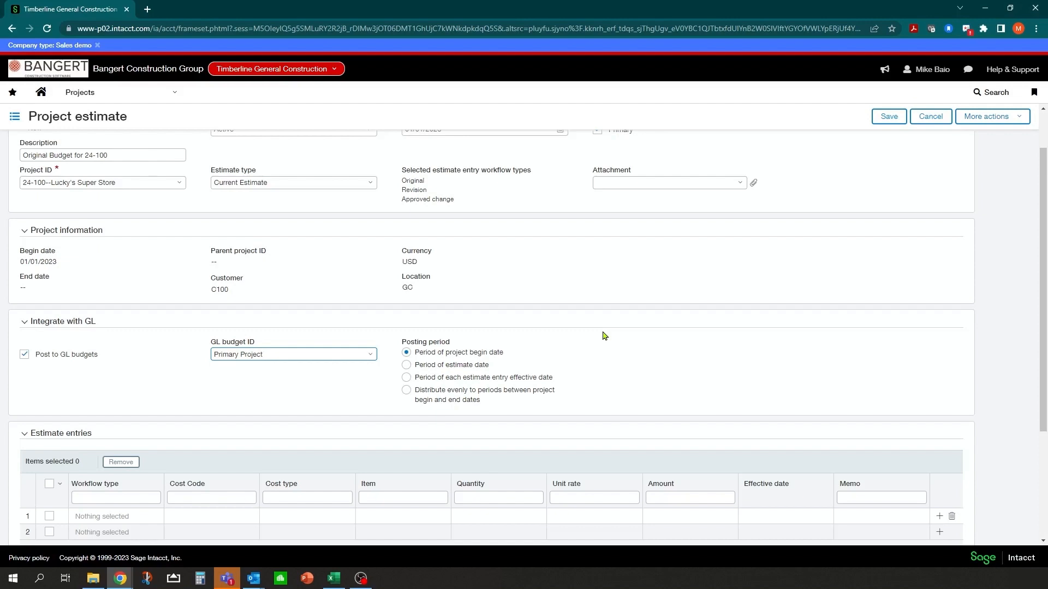
- Set the GL posting period to the period of the estimate date
scroll(604, 336, down, 1)
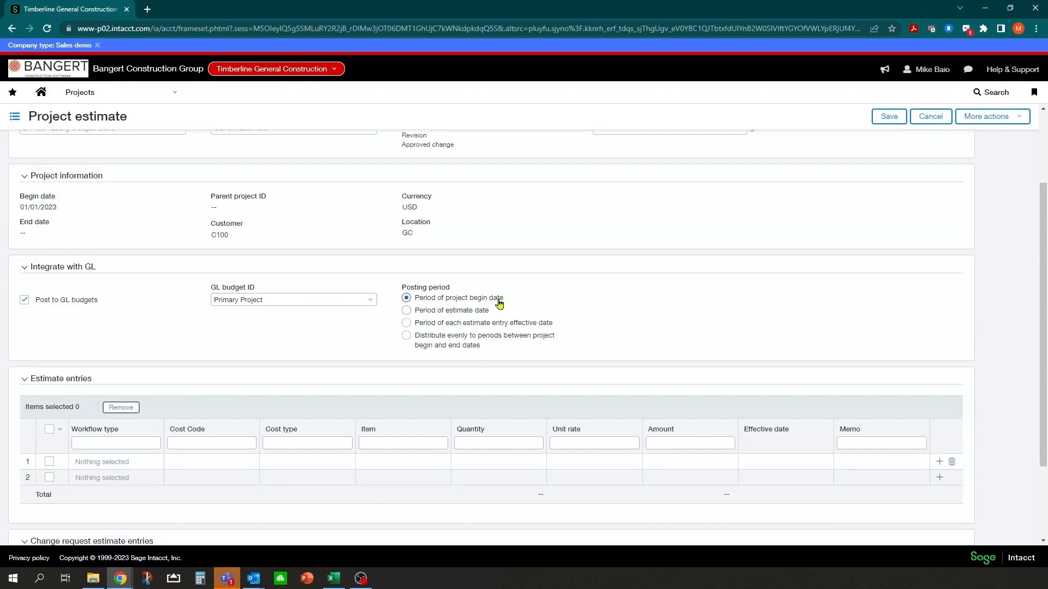
click(407, 311)
scroll(596, 271, up, 2)
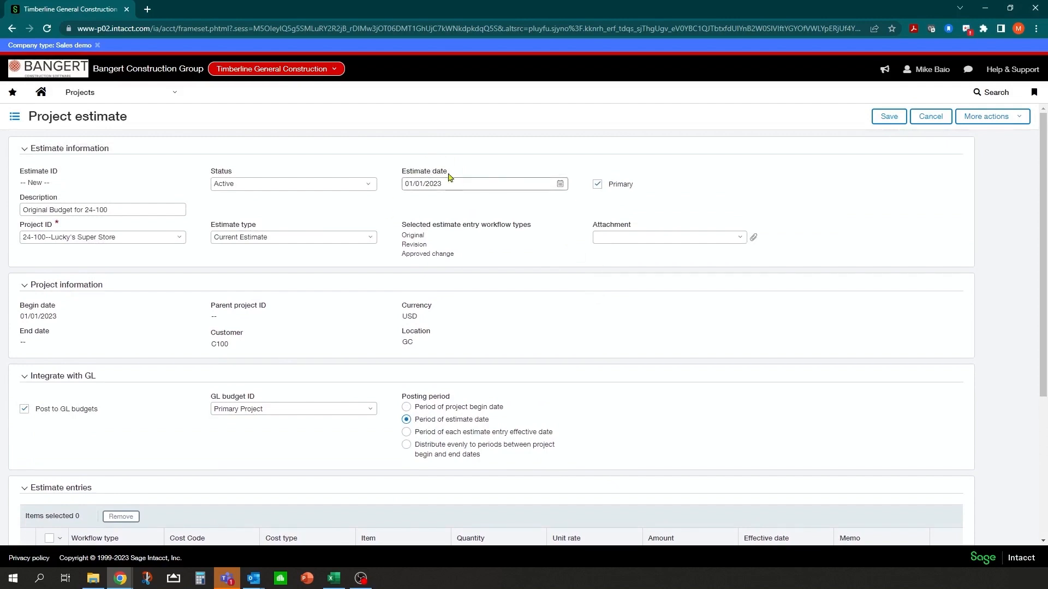
scroll(476, 219, down, 2)
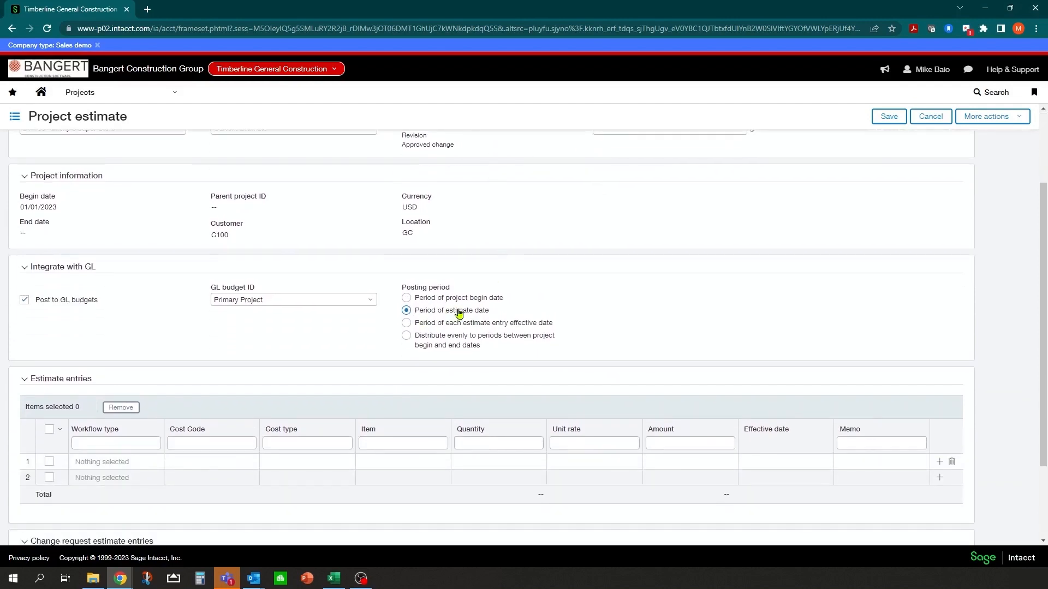
- Fill the first estimate entry with workflow type Original, cost code G02-050--Demolition and the SUB--Subcontract cost type
scroll(459, 313, down, 1)
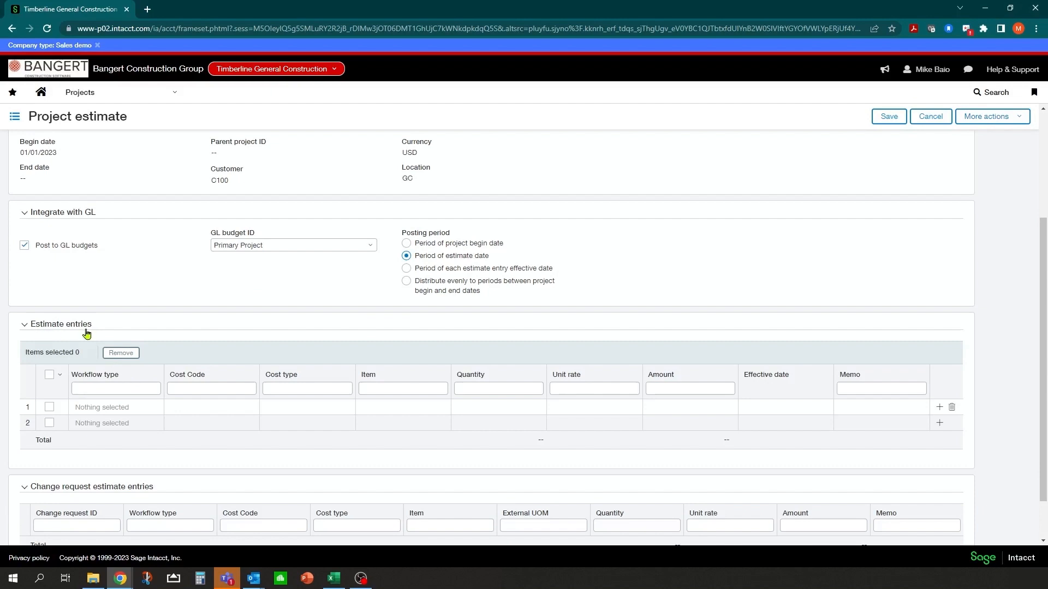
click(95, 411)
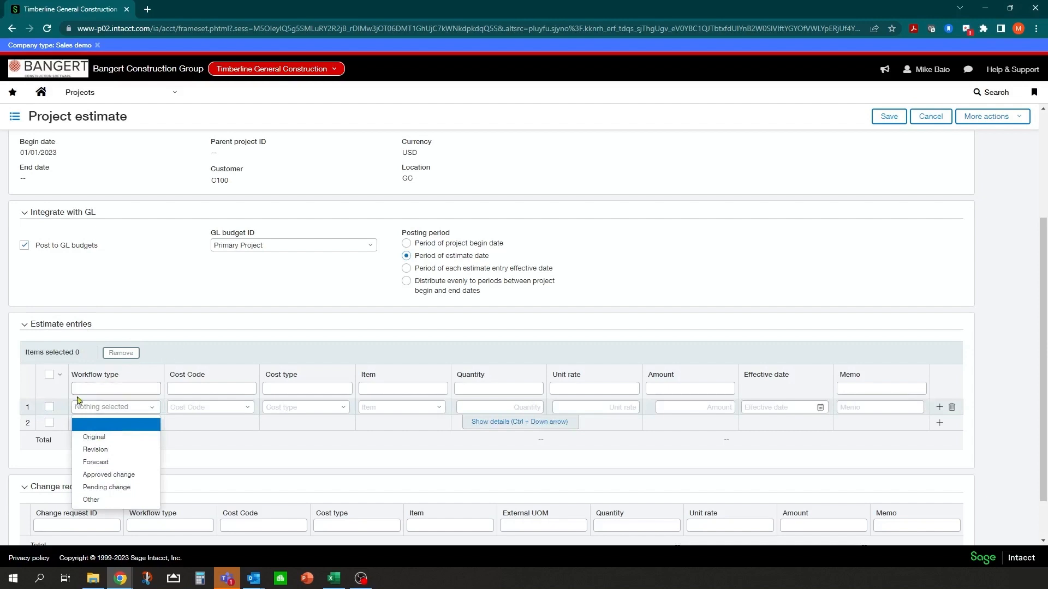
click(97, 438)
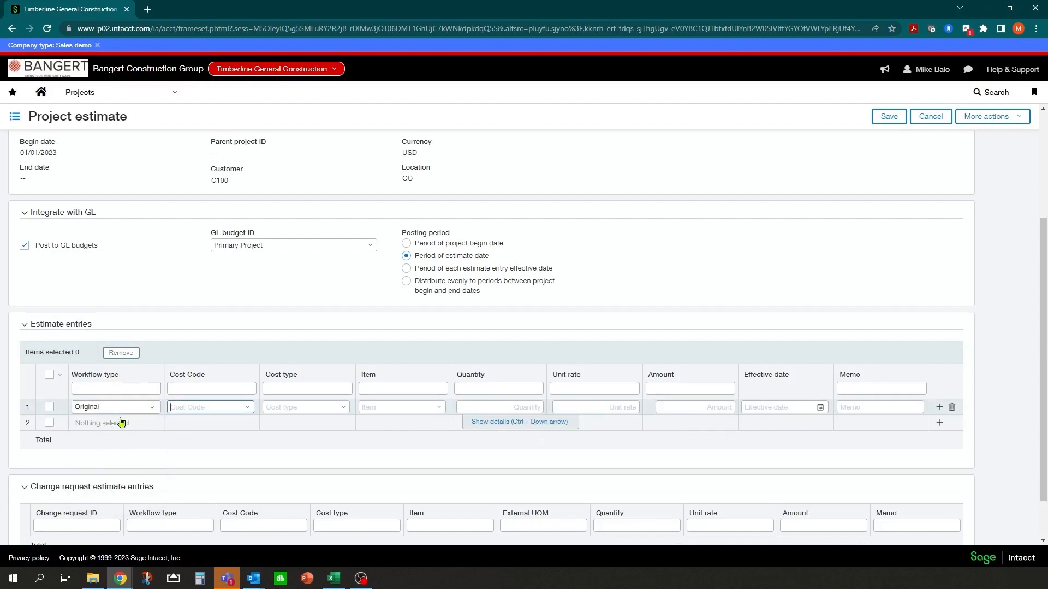
click(248, 408)
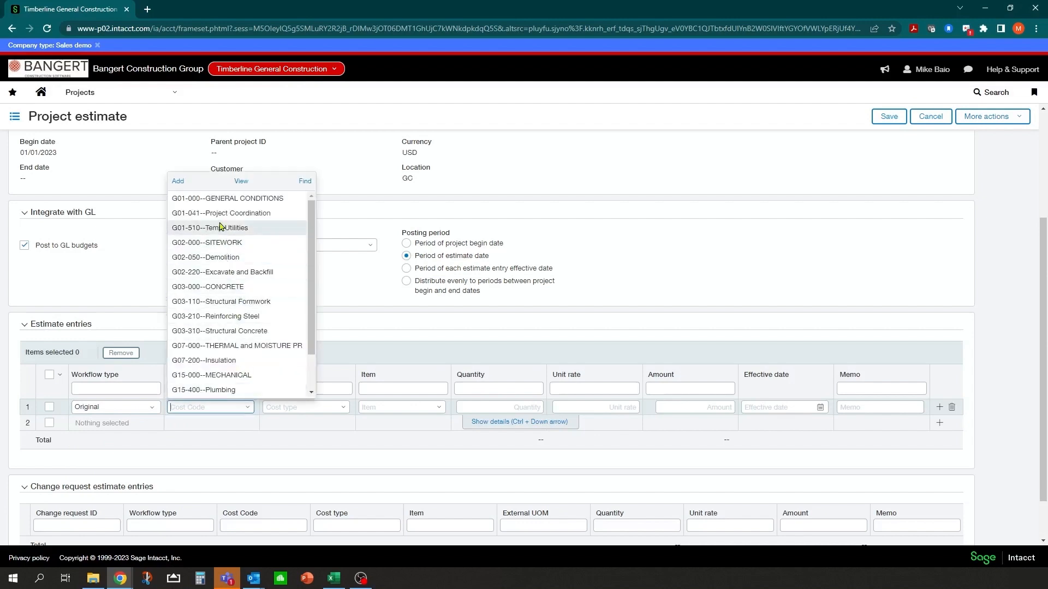
click(223, 263)
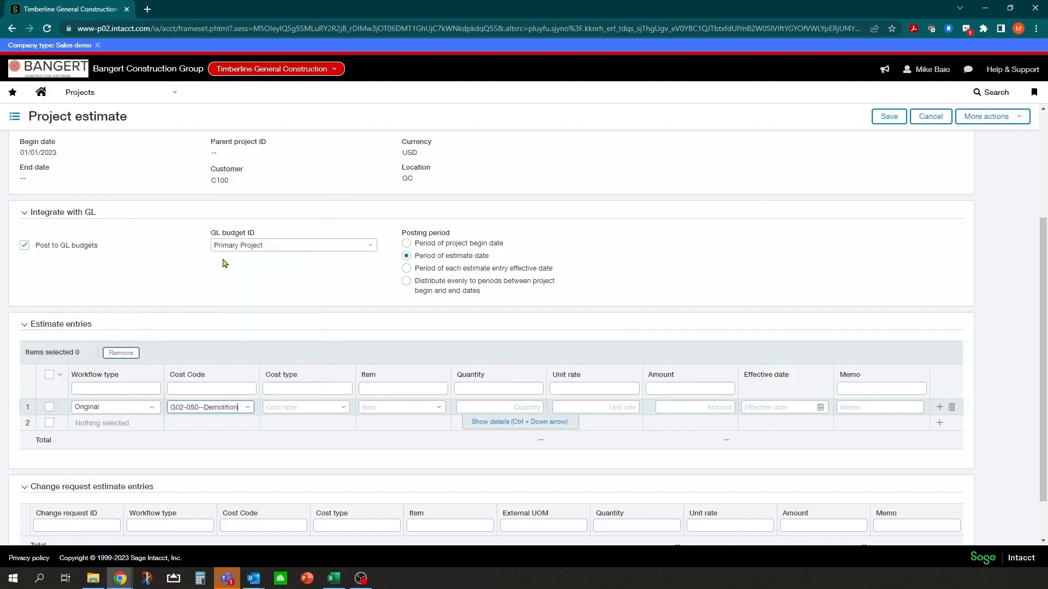
click(344, 409)
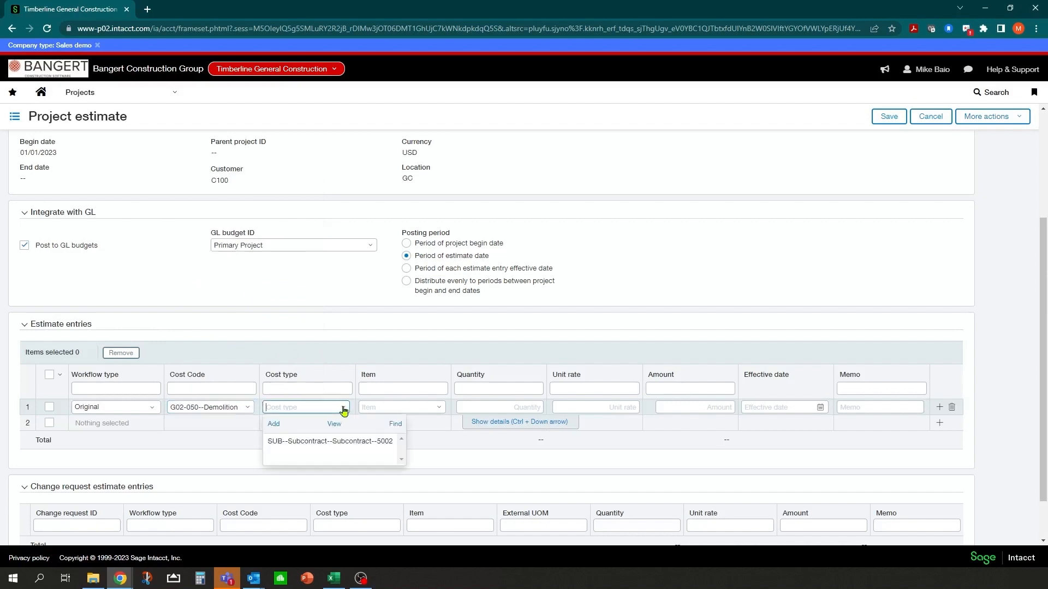
click(302, 442)
- Enter an amount of 50000 for the Demolition subcontract entry, leaving quantity and unit rate blank
click(474, 408)
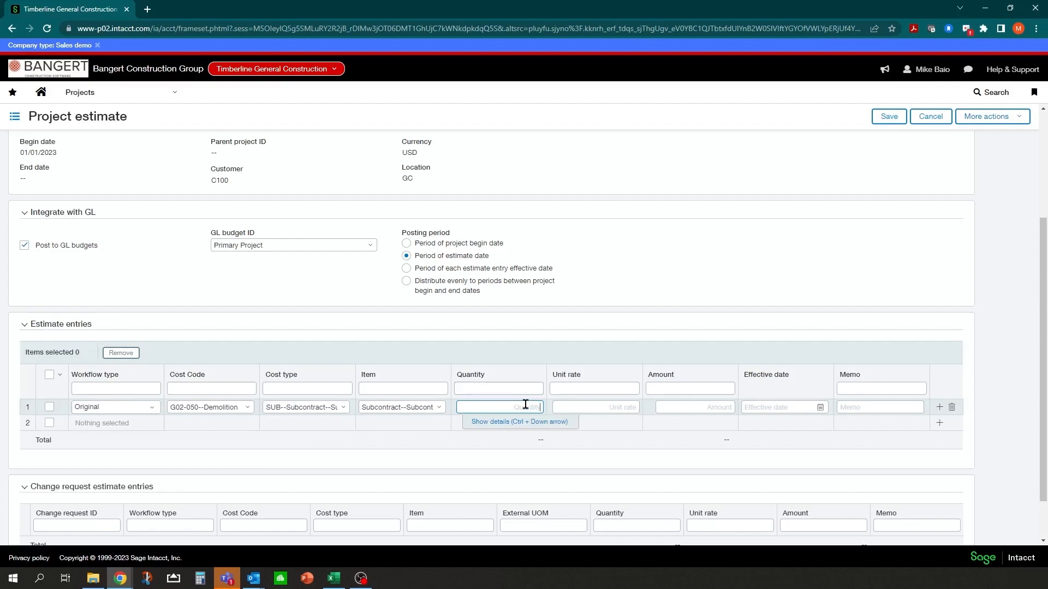
click(631, 418)
key(Tab)
text(50)
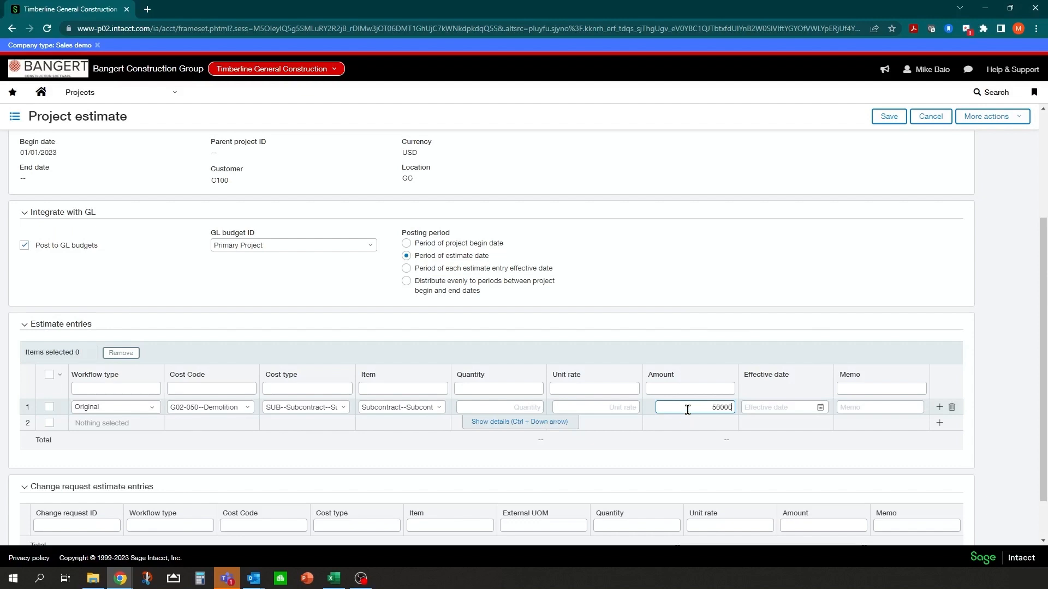
- Finish the Demolition subcontract entry with the effective date and memo left blank
key(Tab)
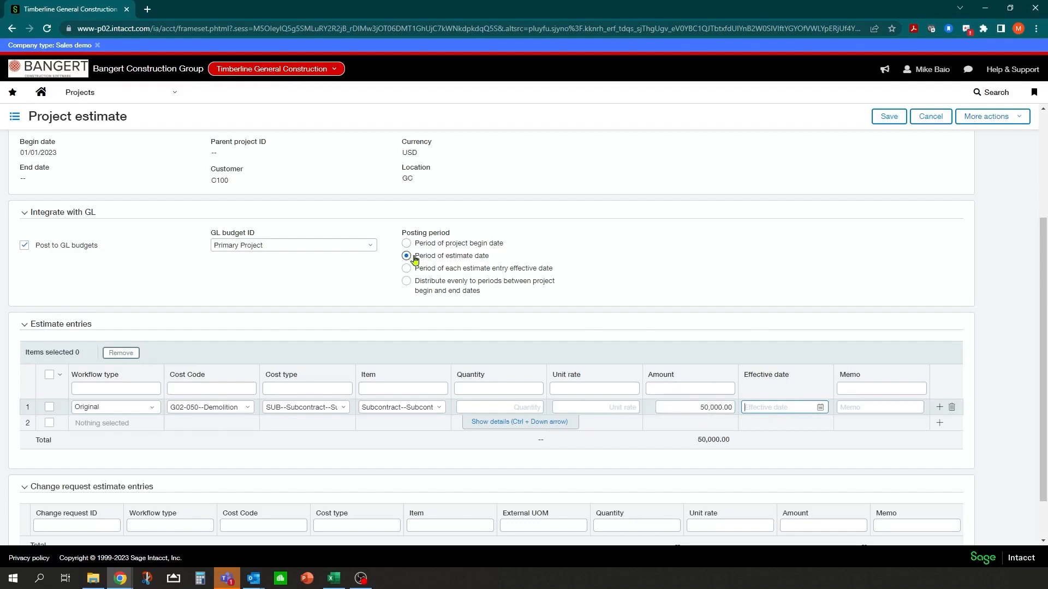
scroll(568, 306, up, 2)
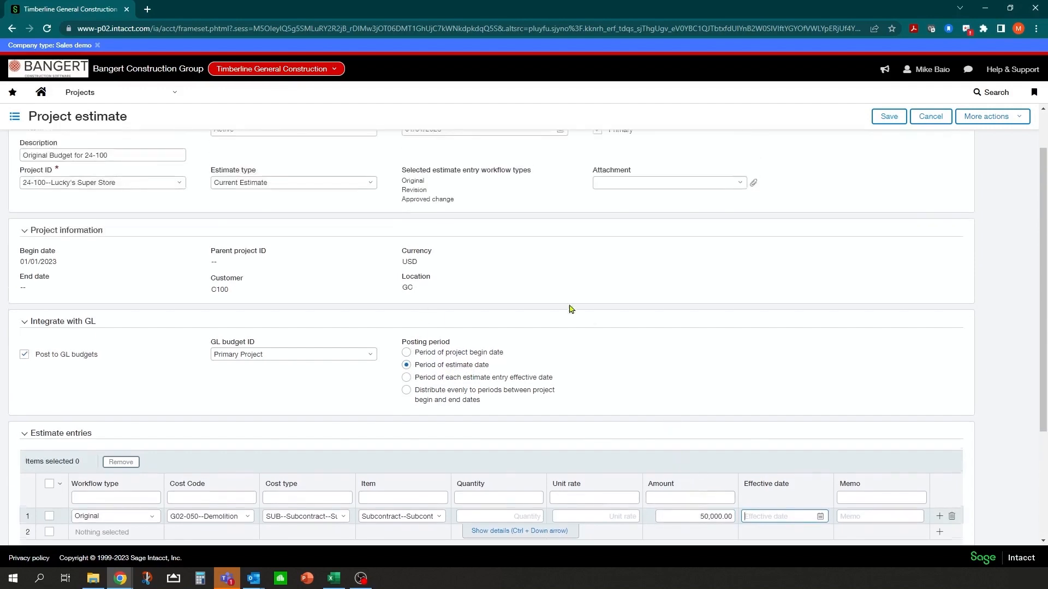
scroll(454, 206, up, 1)
scroll(645, 417, down, 2)
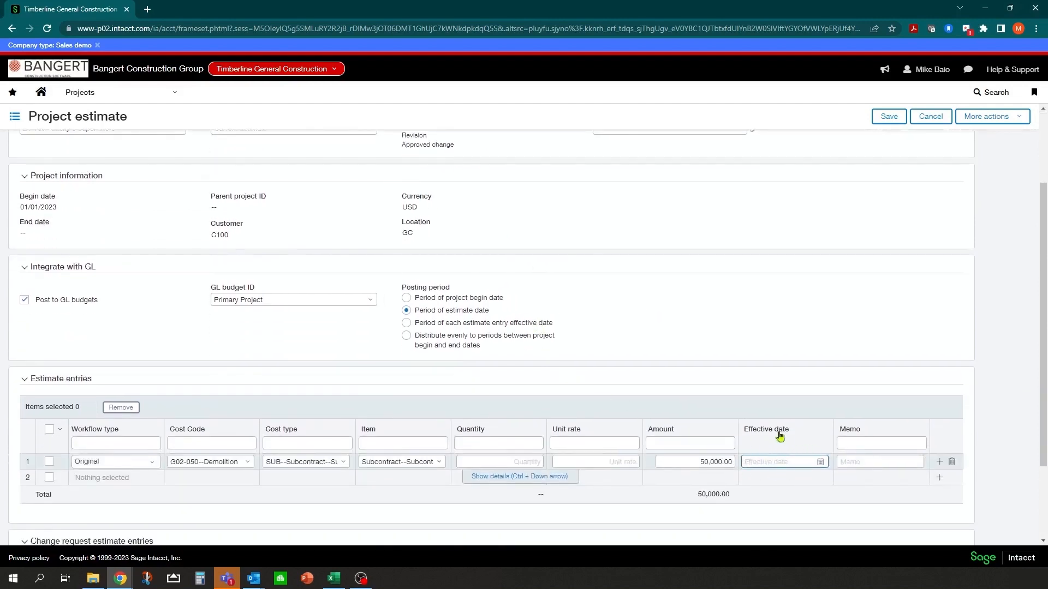
scroll(780, 434, down, 1)
scroll(780, 431, down, 1)
click(866, 355)
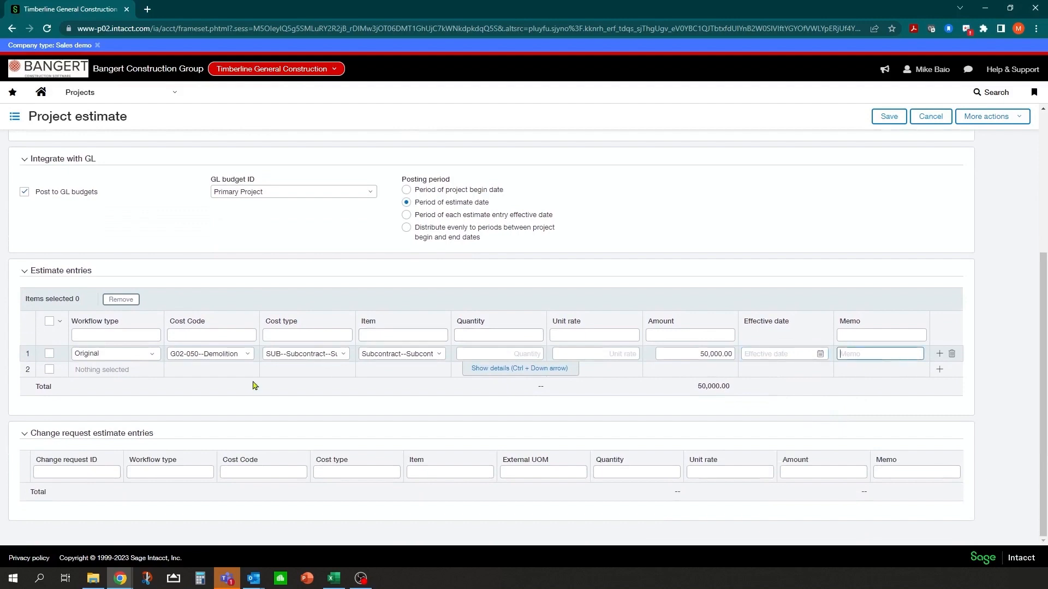
key(Tab)
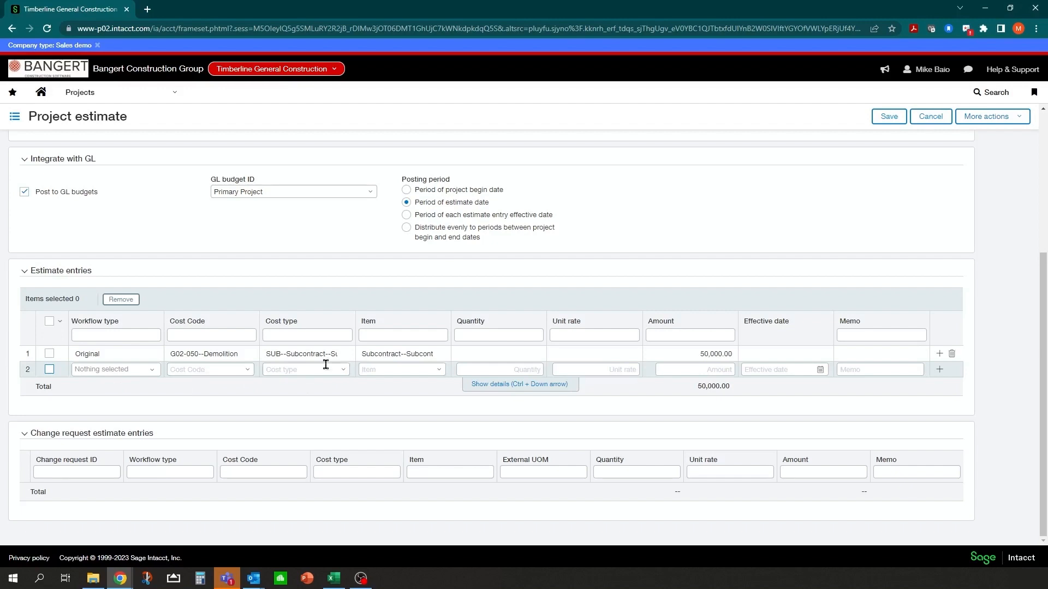
- Delete the Demolition entry from the estimate entries and cancel the new project estimate without saving
click(121, 355)
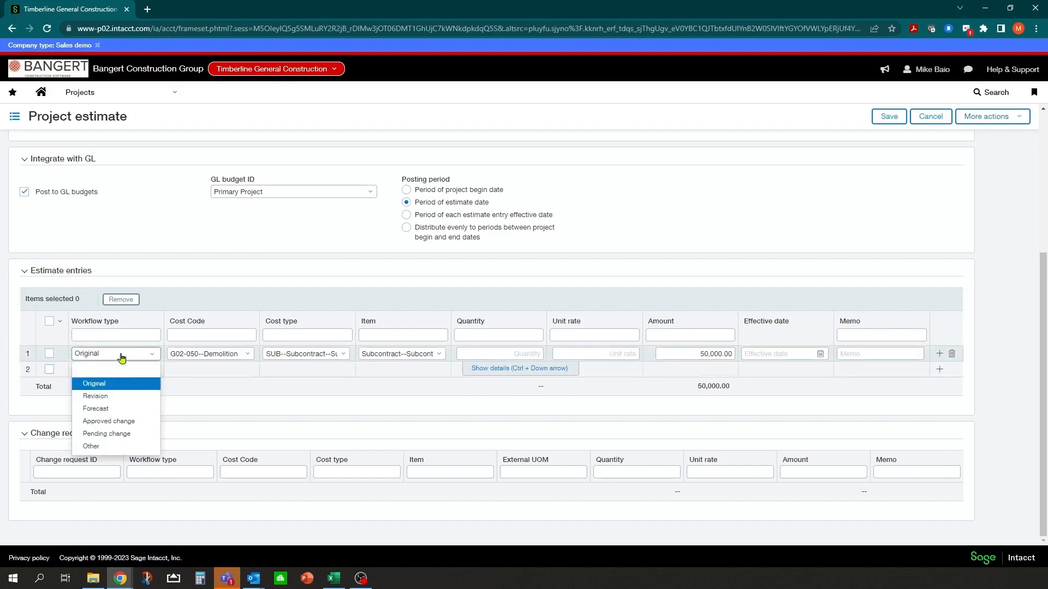
click(121, 356)
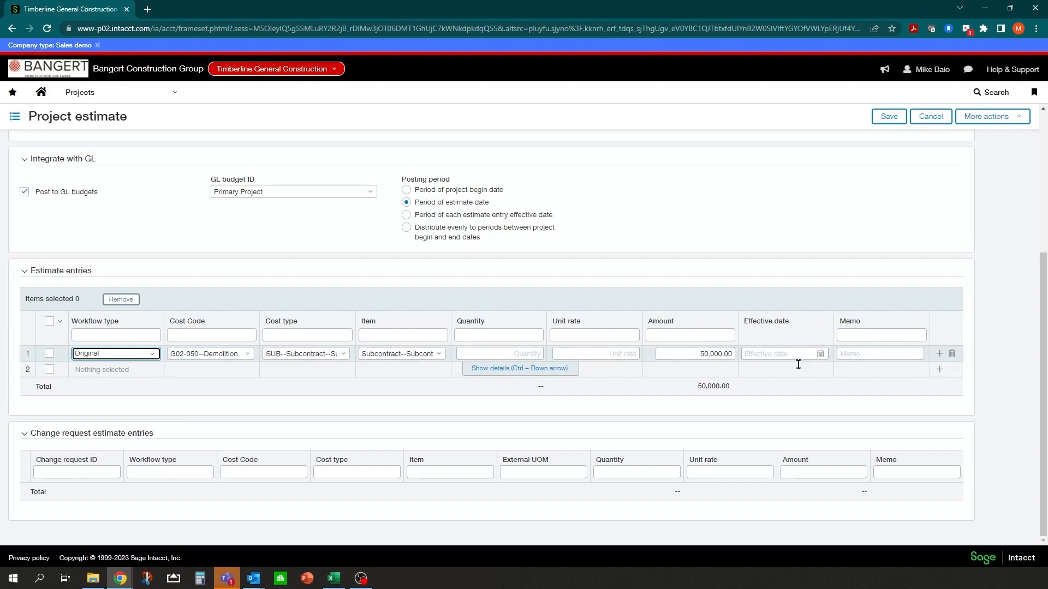
click(951, 354)
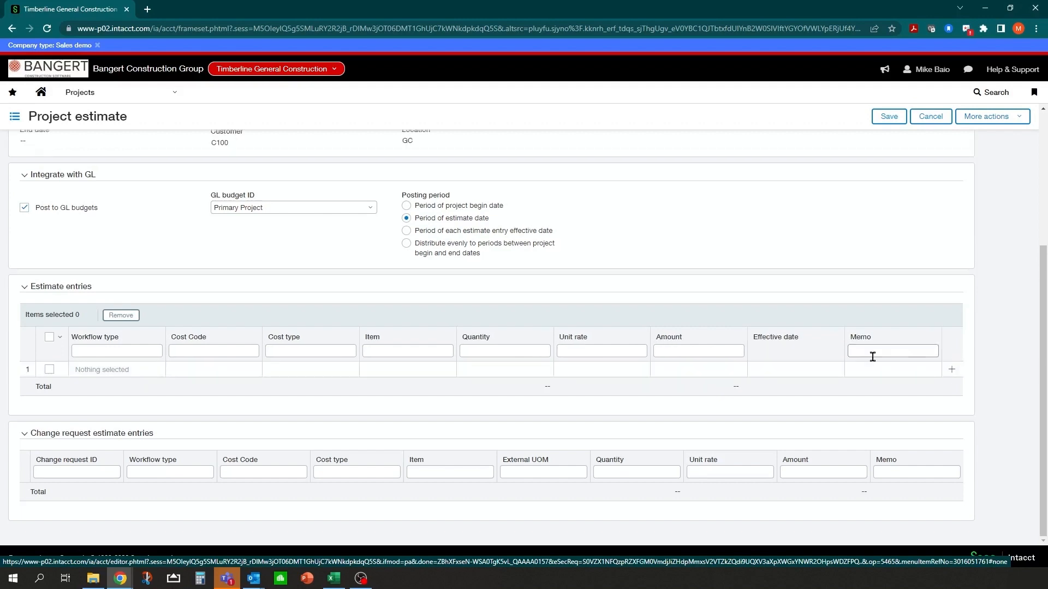
scroll(237, 280, up, 4)
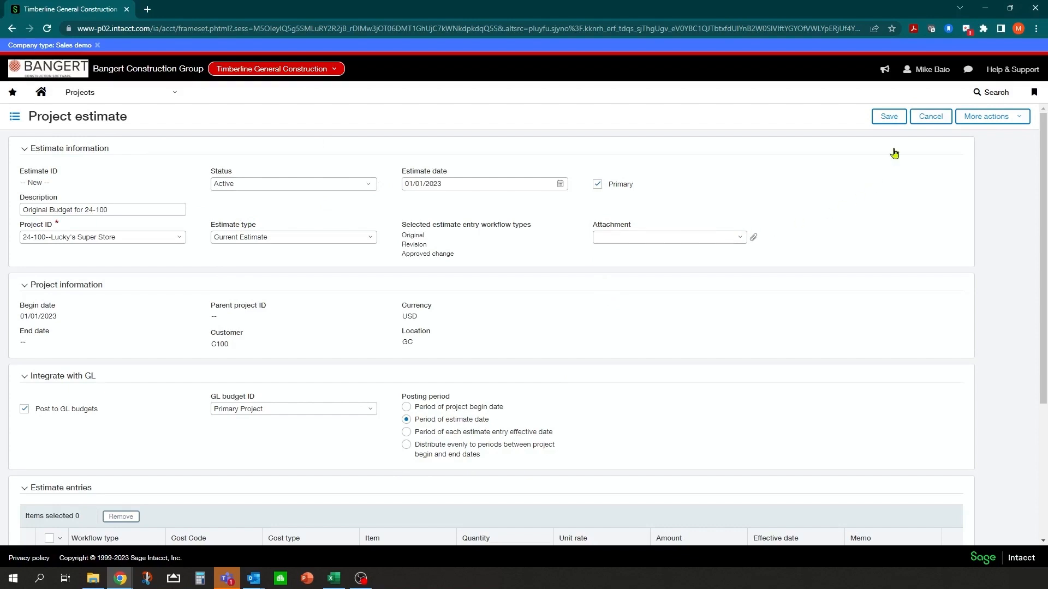
click(925, 123)
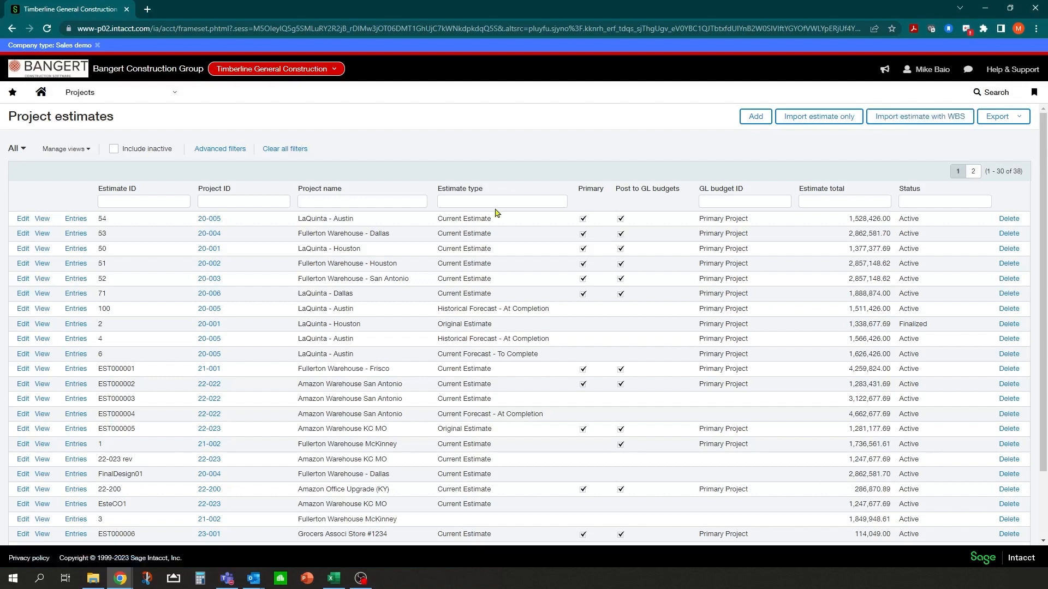
- Switch to Excel with Project 24-100 Import estimate with WBS.csv, maximize the window and check the project currency field description
click(332, 580)
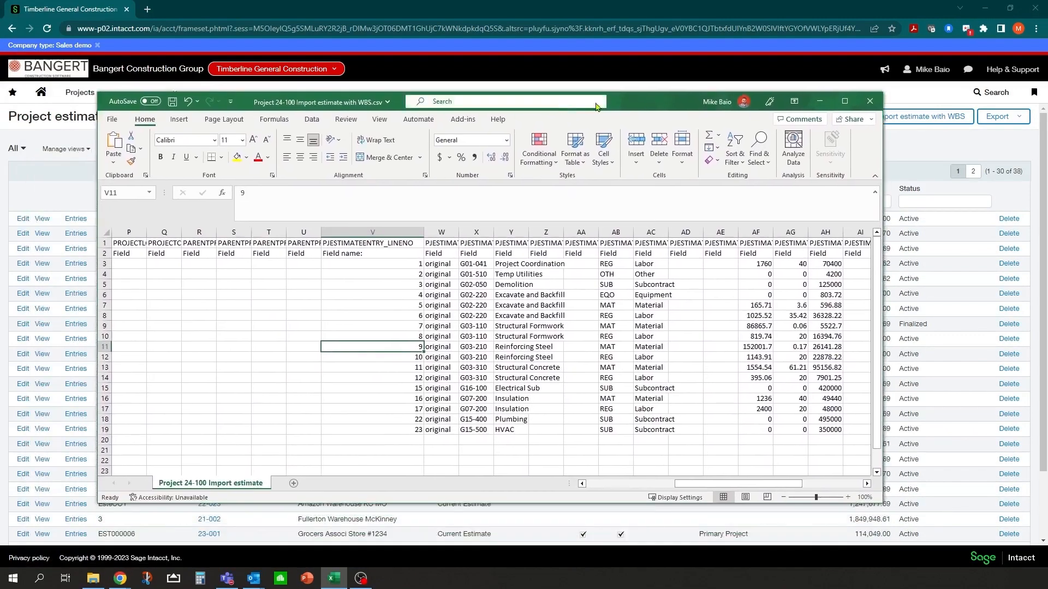
click(844, 102)
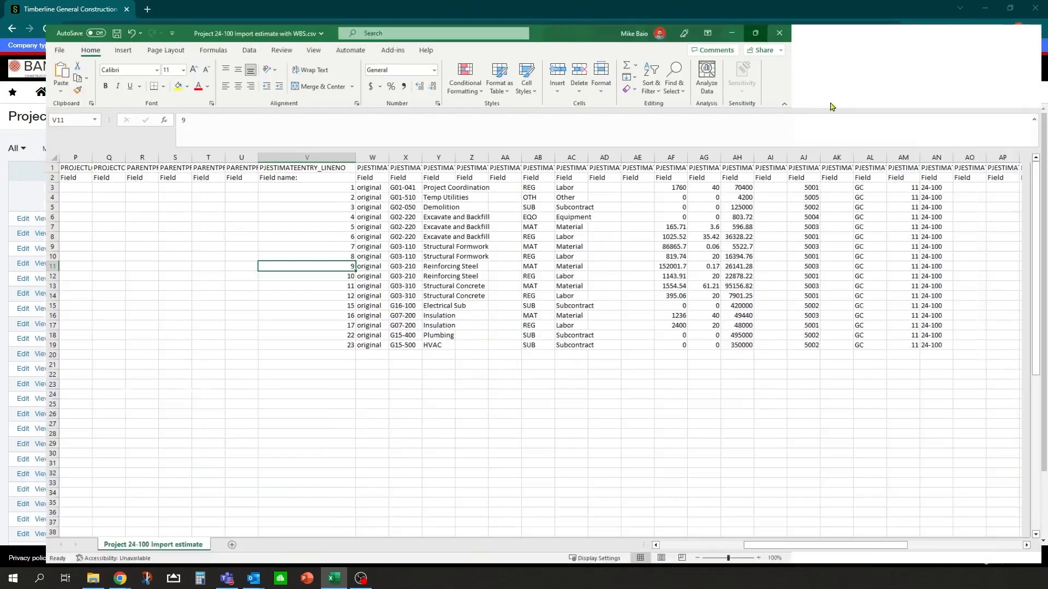
click(265, 172)
click(74, 161)
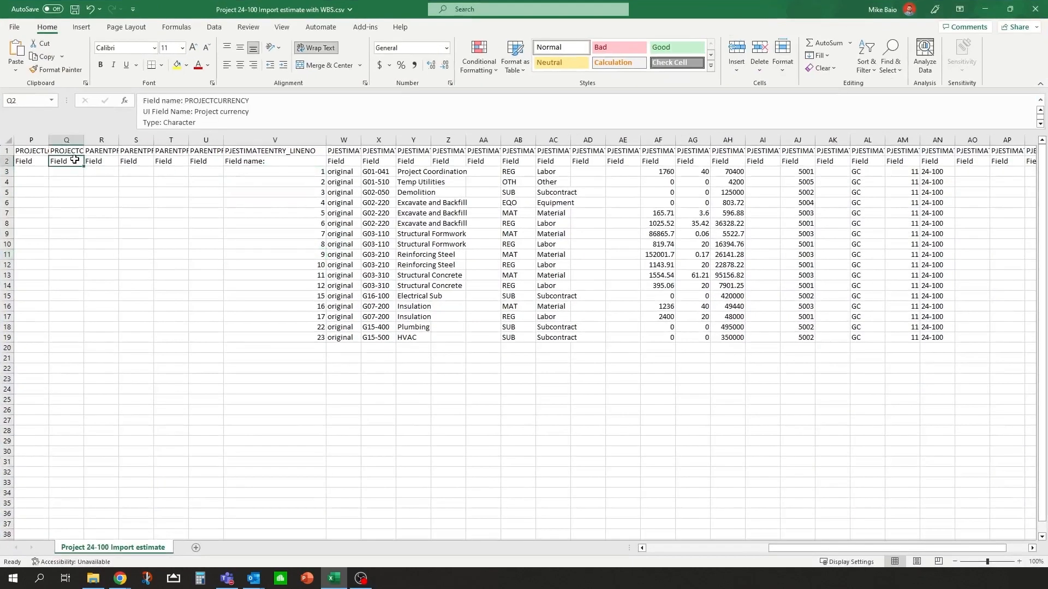
click(339, 172)
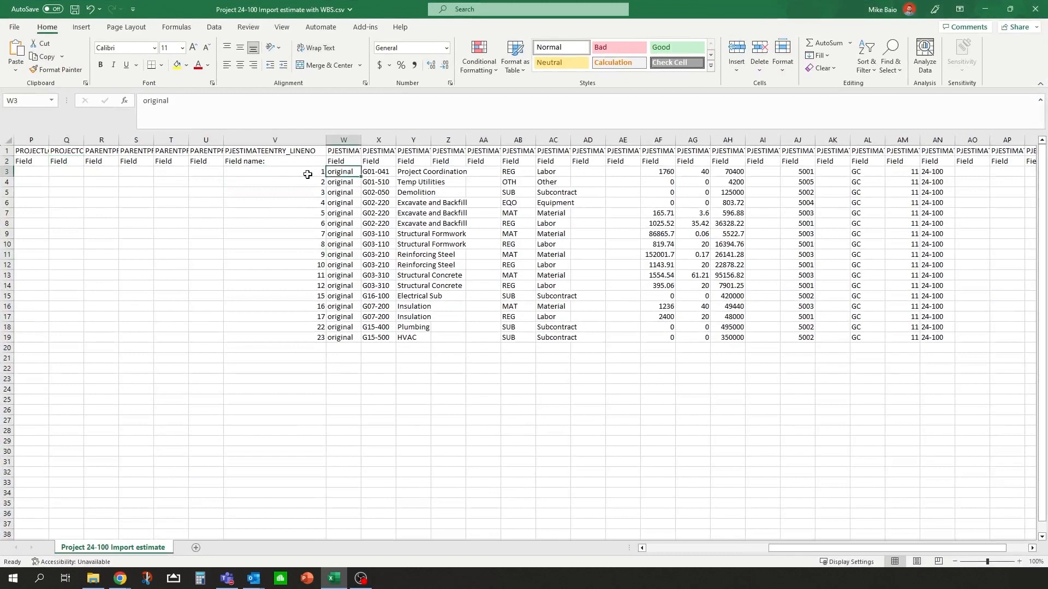
- Examine the line numbers, workflow types and cost codes of the first estimate lines
click(305, 171)
key(Right)
key(Right)
key(Right)
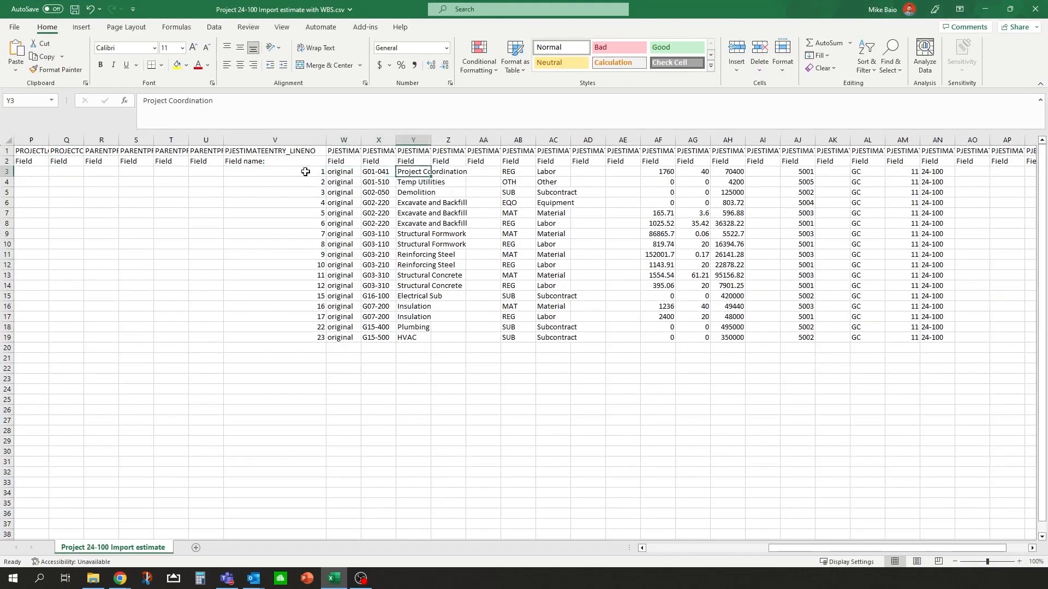
key(Left)
key(Down)
key(Down)
key(Down)
key(Up)
key(Up)
key(Up)
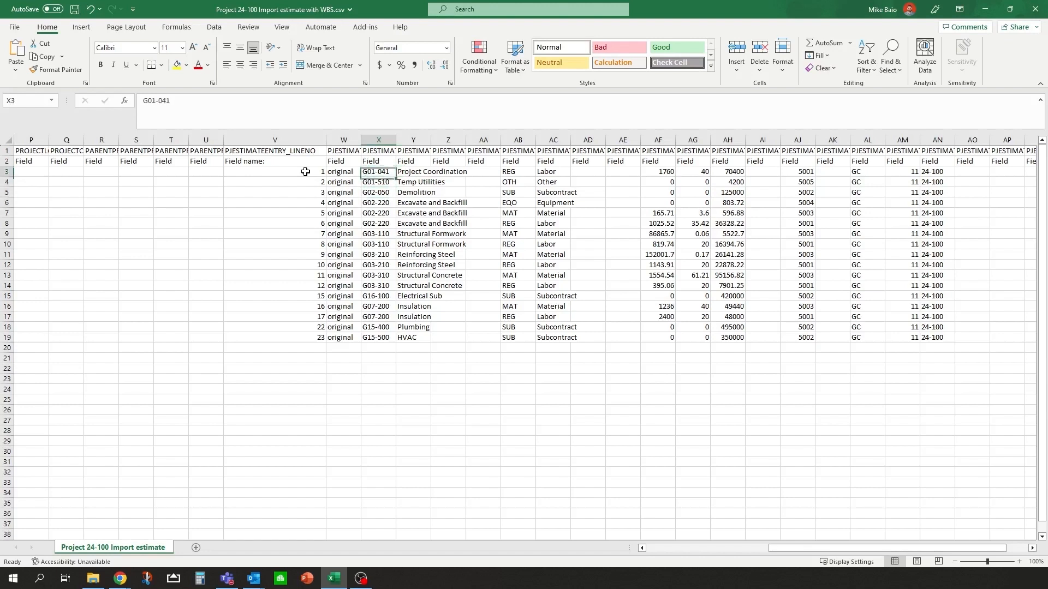
- Examine the cost type codes in column AB for the first estimate lines
key(Right)
key(Right)
key(Right)
key(Right)
key(Down)
key(Down)
key(Down)
key(Down)
key(Down)
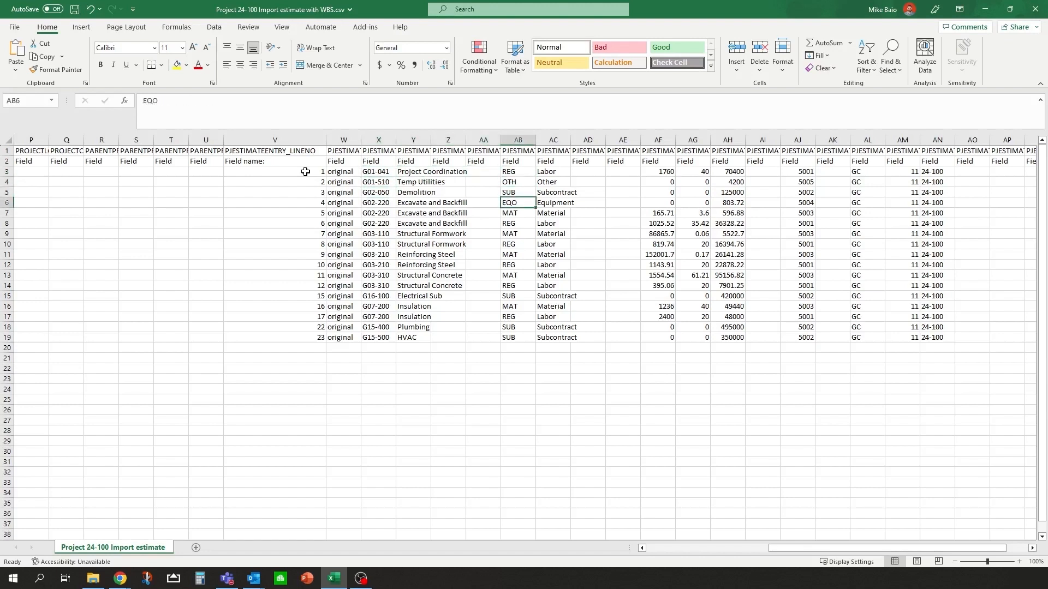
key(Up)
key(Up)
key(Up)
key(Up)
key(Up)
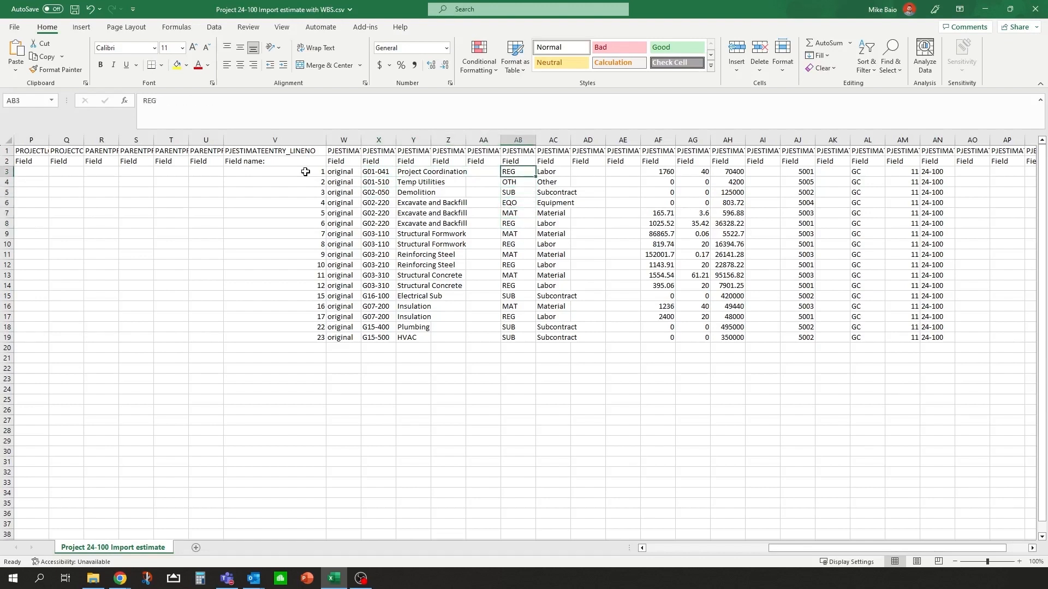
- Compare the quantity, unit rate and amount columns AF to AH across the first estimate lines
key(Right)
key(Right)
key(Right)
key(Right)
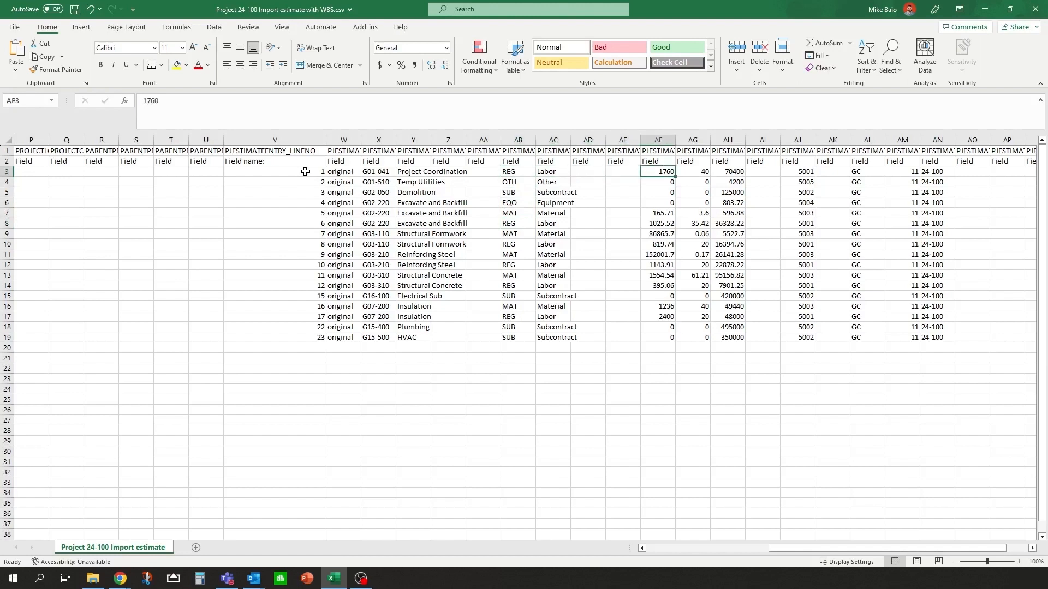
key(Right)
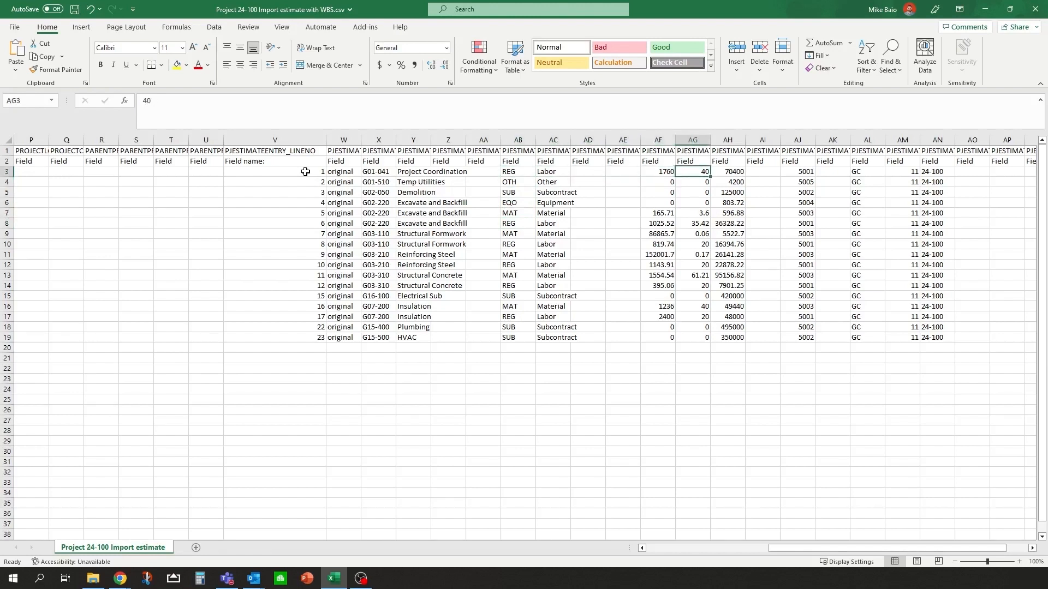
key(Right)
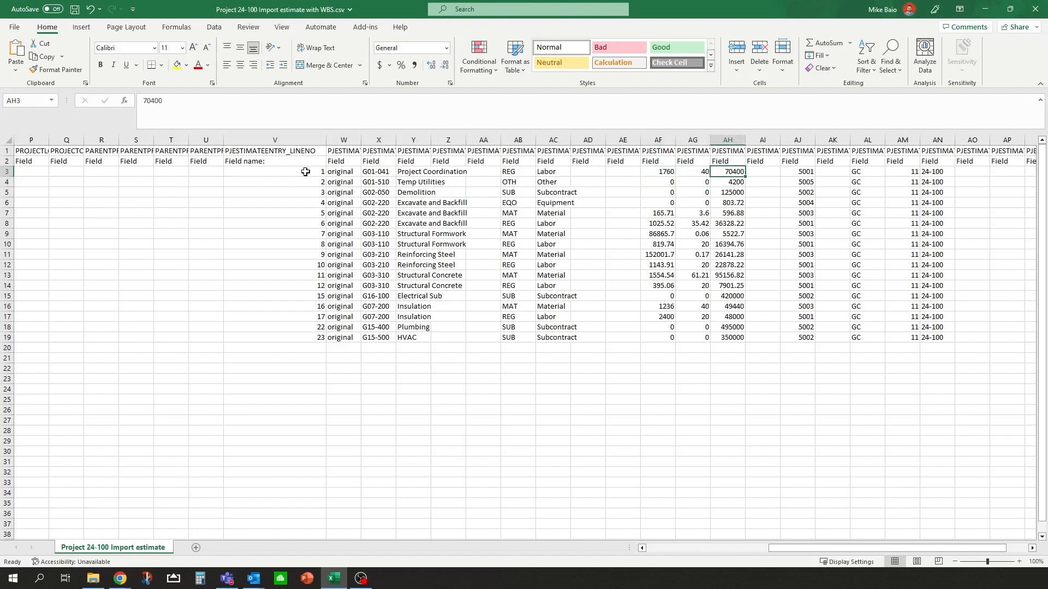
key(Down)
key(Down)
key(Down)
key(Down)
key(Down)
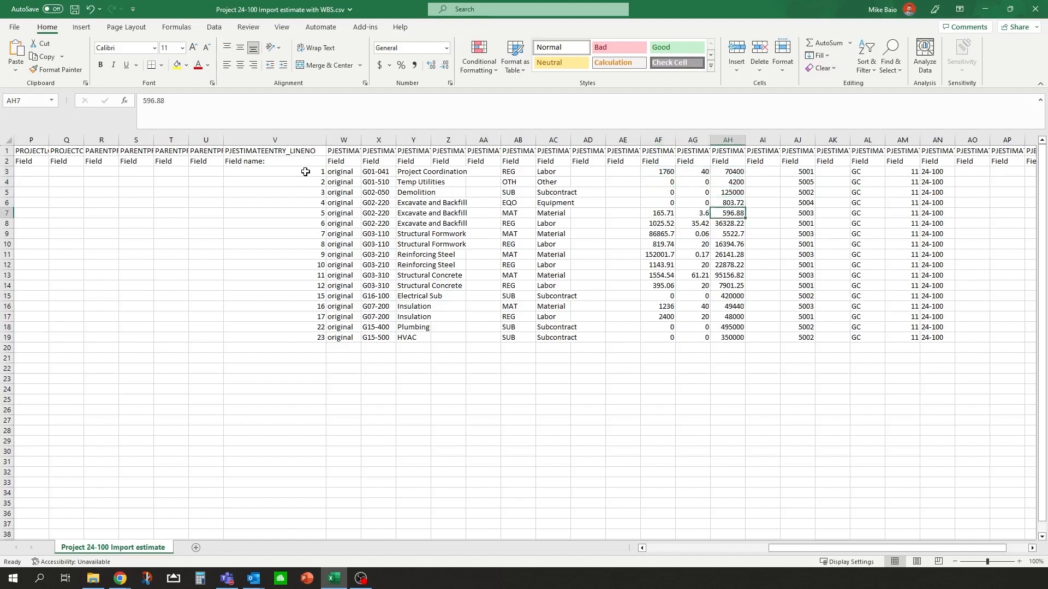
key(Left)
key(Left)
key(Right)
key(Right)
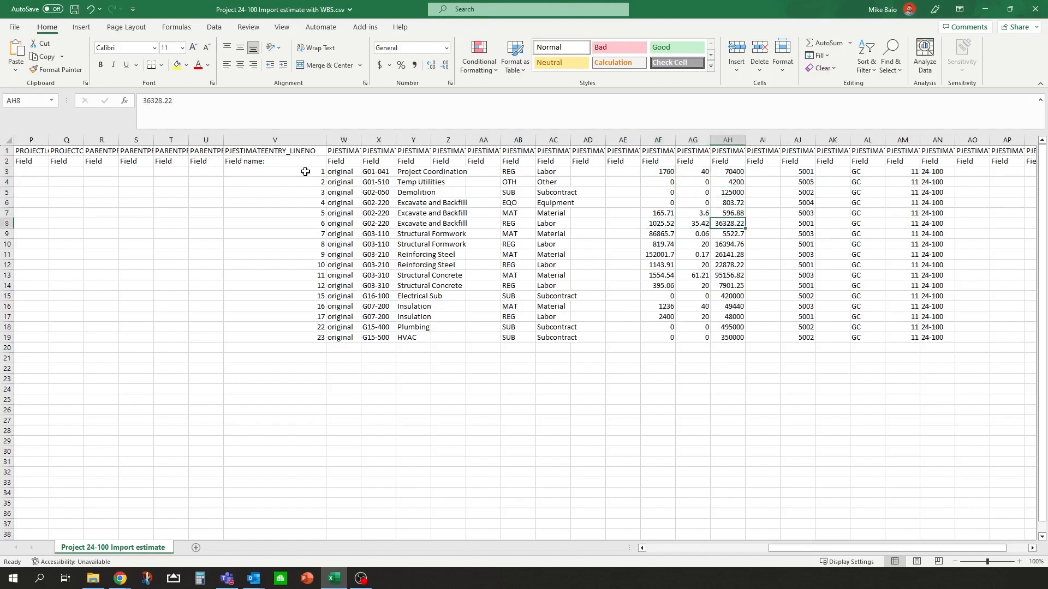
key(Left)
key(Left)
key(Right)
key(Right)
- Examine the account, location and project ID columns through to the last column of the import file
key(Right)
key(Right)
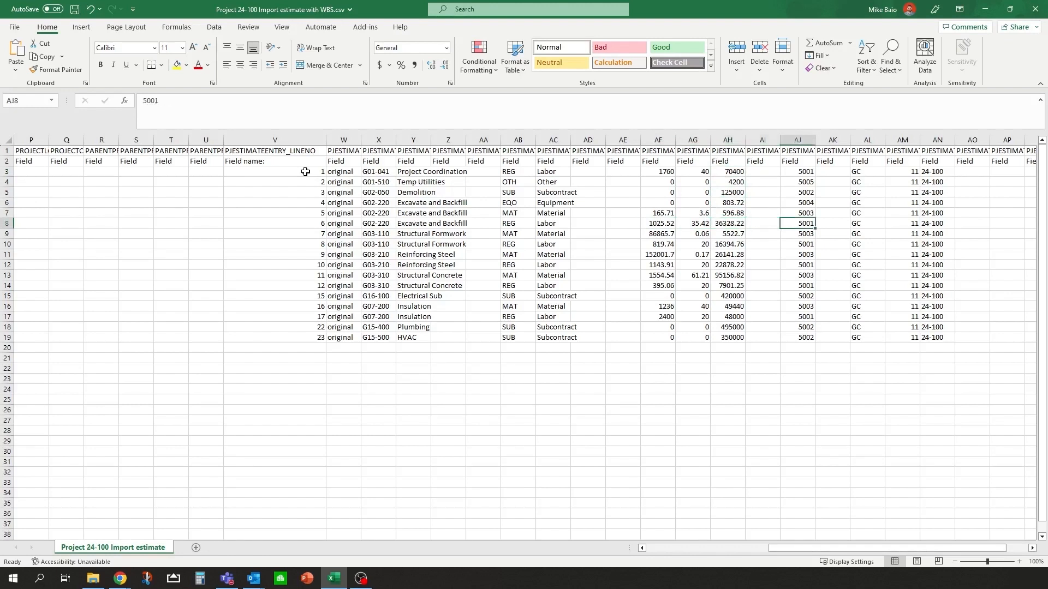
key(Right)
key(Right)
key(Right)
key(Right)
key(Right)
key(Right)
key(Right)
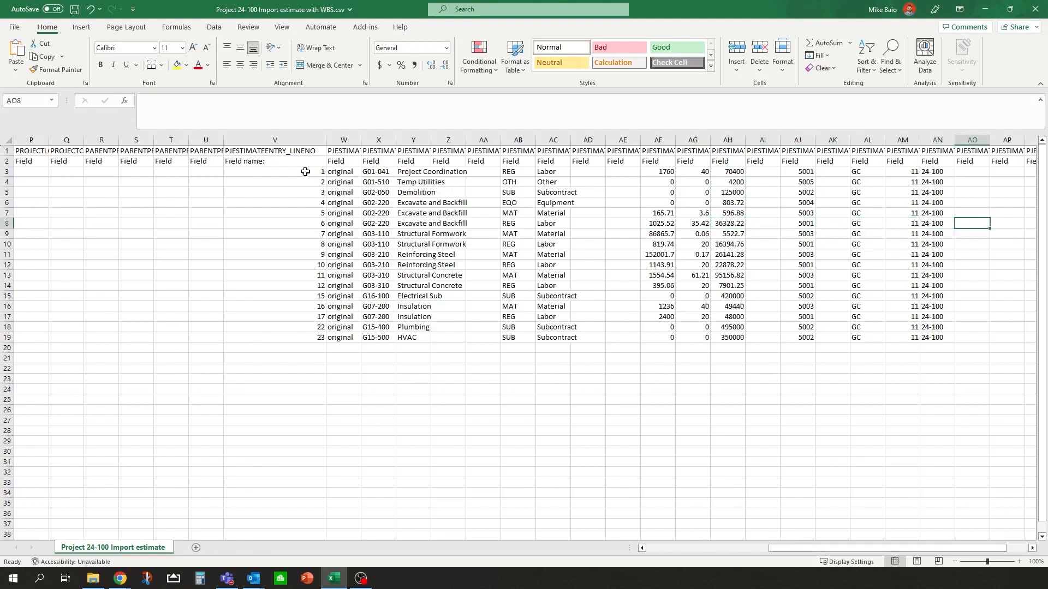
key(Right)
key(Right)
key(Right)
key(Right)
key(Right)
key(Right)
key(Right)
key(Right)
key(Right)
key(Right)
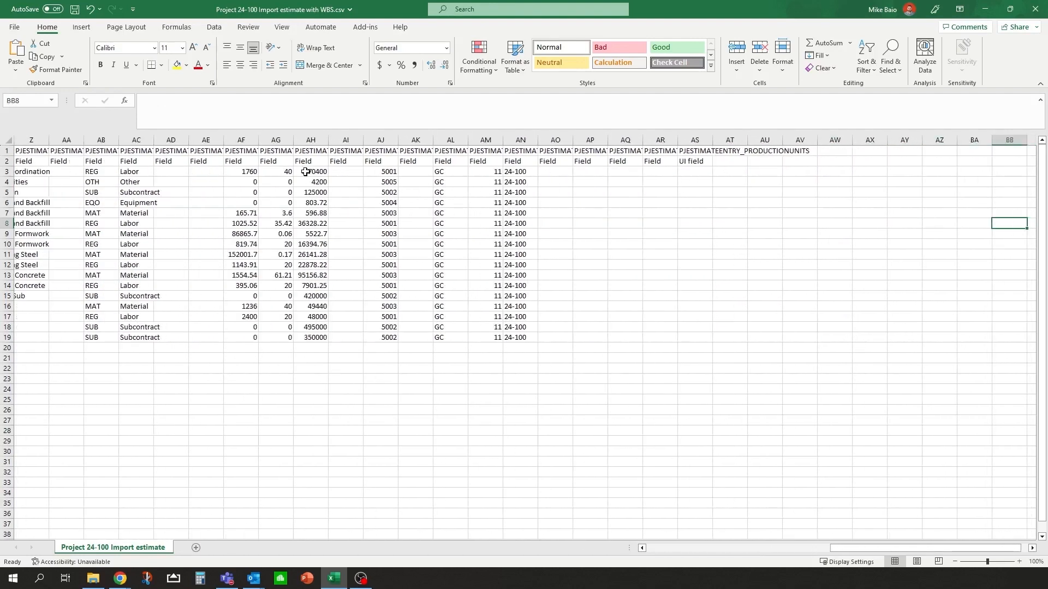
- Look back across to the project and parent project columns, and return to the column after the project IDs
key(Left)
key(Left)
key(Left)
key(Left)
key(Left)
key(Left)
key(Left)
key(Left)
key(Left)
key(Left)
key(Left)
key(Left)
key(Left)
key(Left)
key(Left)
key(Left)
key(Left)
key(Left)
key(Left)
key(Left)
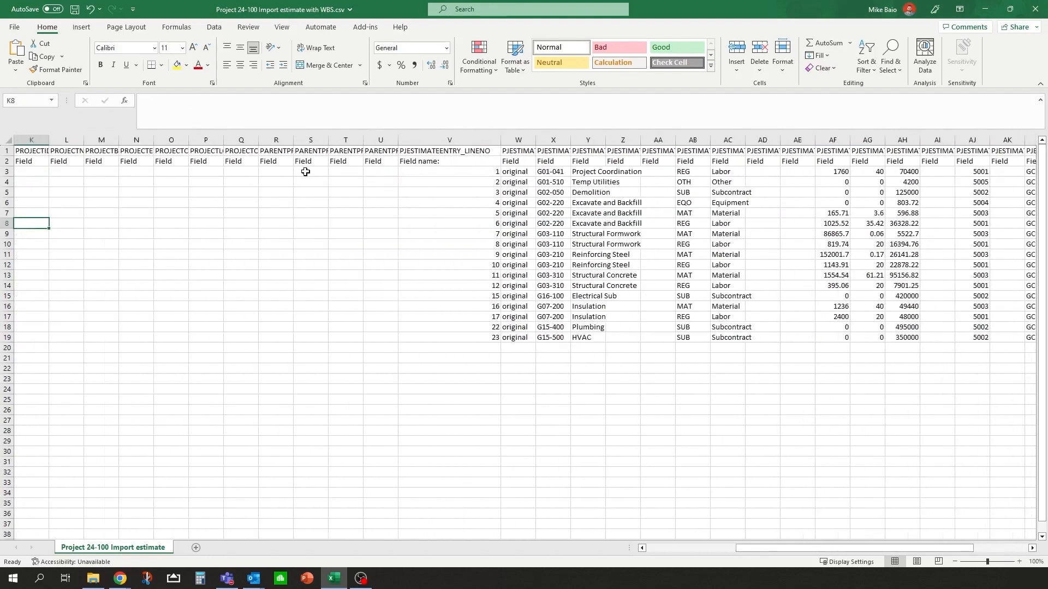
key(Right)
key(Right)
key(Right)
key(Right)
key(Right)
key(Right)
key(Right)
key(Right)
key(Right)
key(Right)
key(Right)
key(Right)
key(Right)
key(Right)
key(Right)
key(Right)
key(Right)
key(Right)
key(Right)
key(Right)
key(Right)
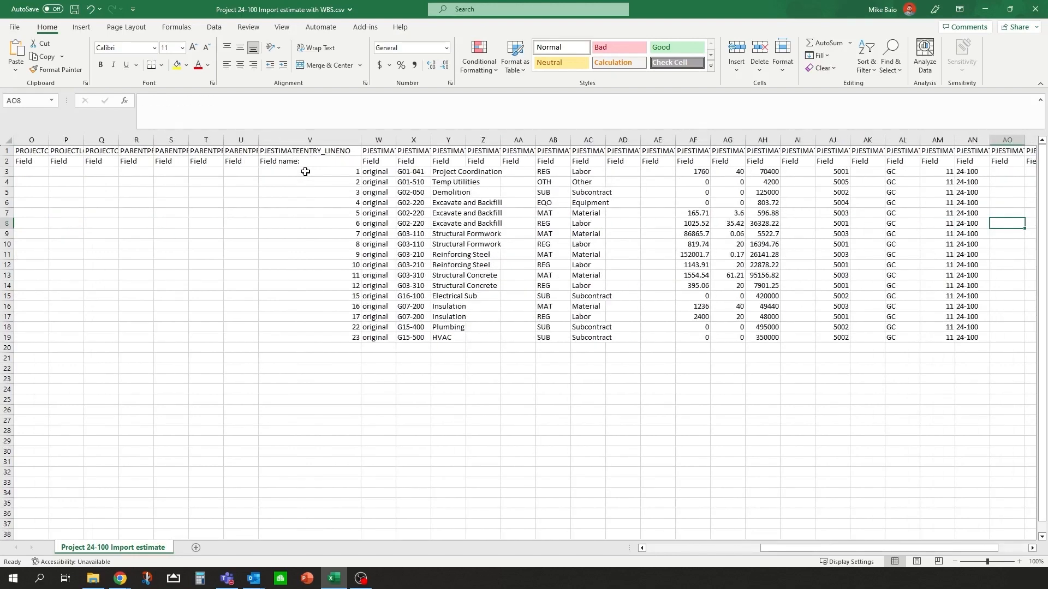
- Select the estimate amounts in AH3:AH19 to read their sum
drag(764, 172, 764, 338)
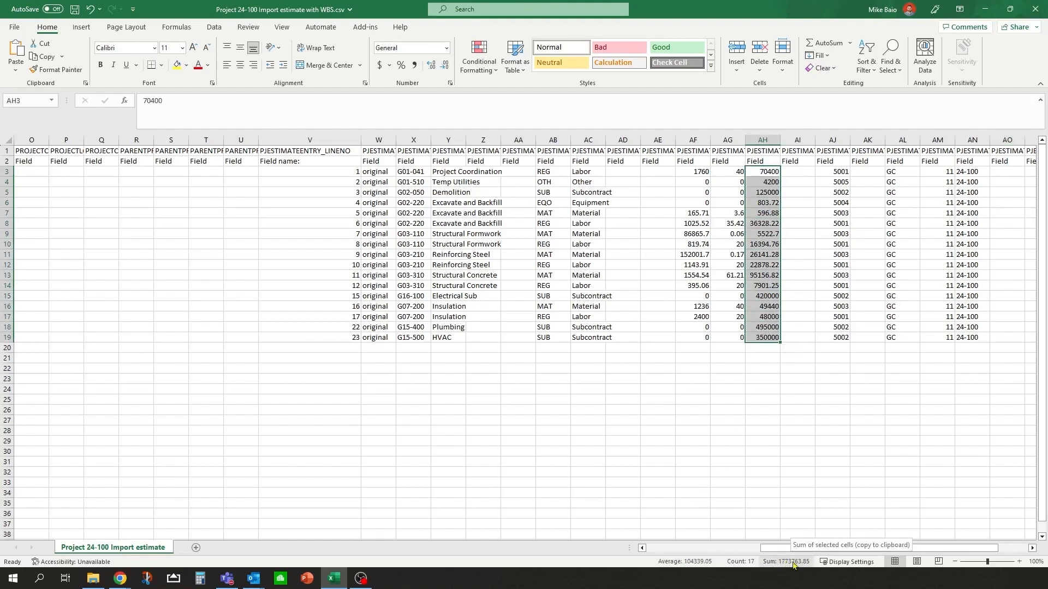
click(652, 186)
click(548, 183)
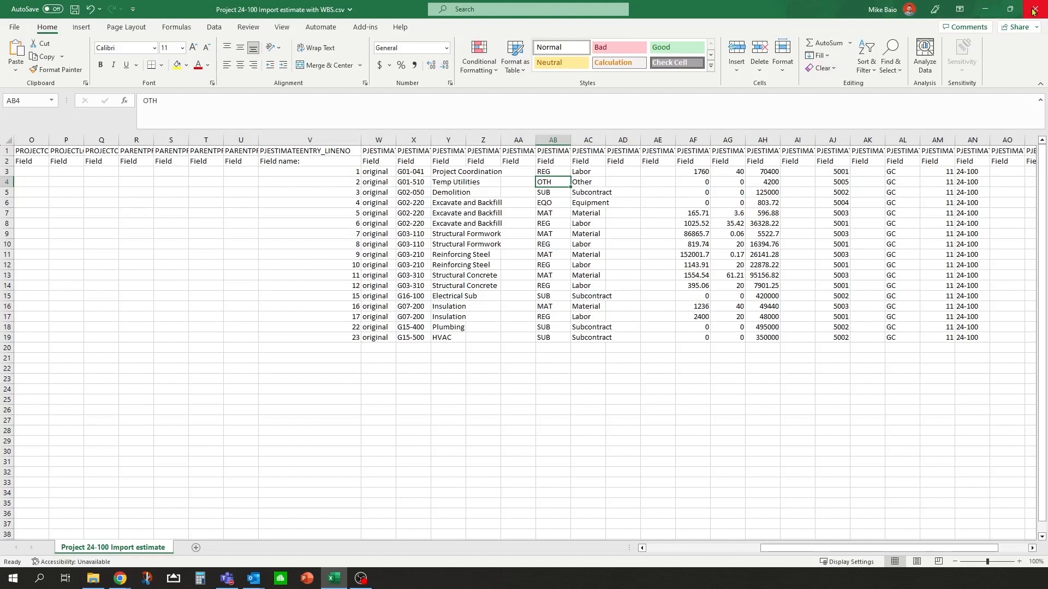
- Save the CSV import file and return to the project estimates list in Sage Intacct
click(75, 9)
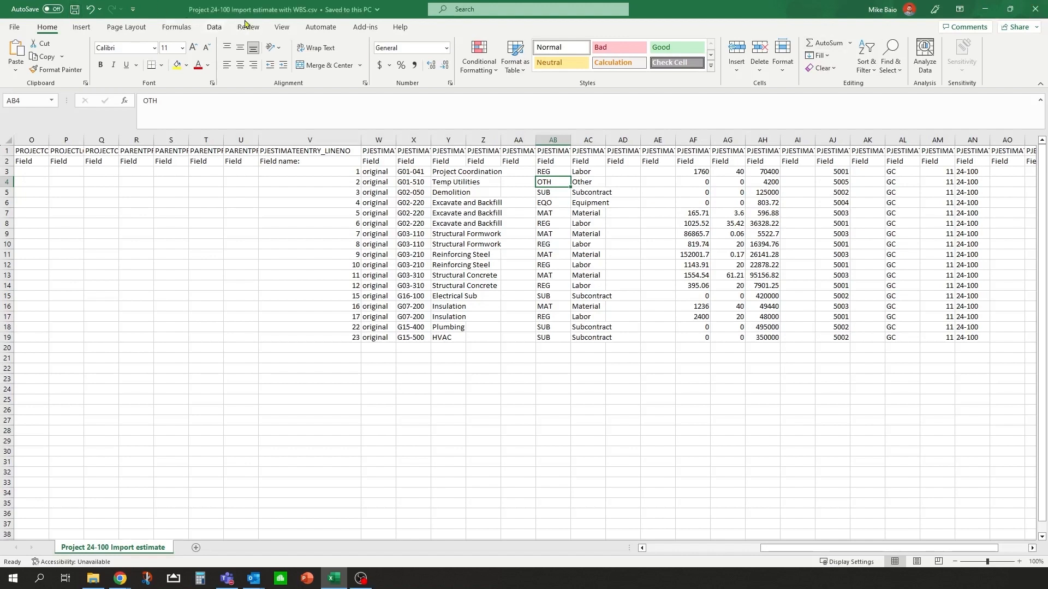
click(985, 9)
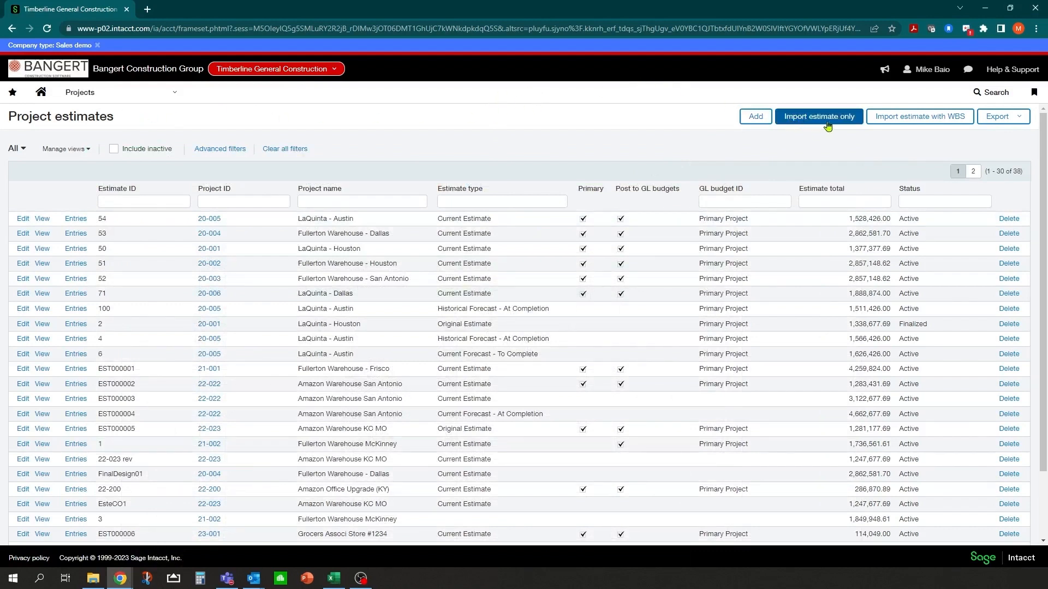
- Start a project estimates with WBS import and choose the file Project 24-100 Import estimate with WBS.csv
click(922, 121)
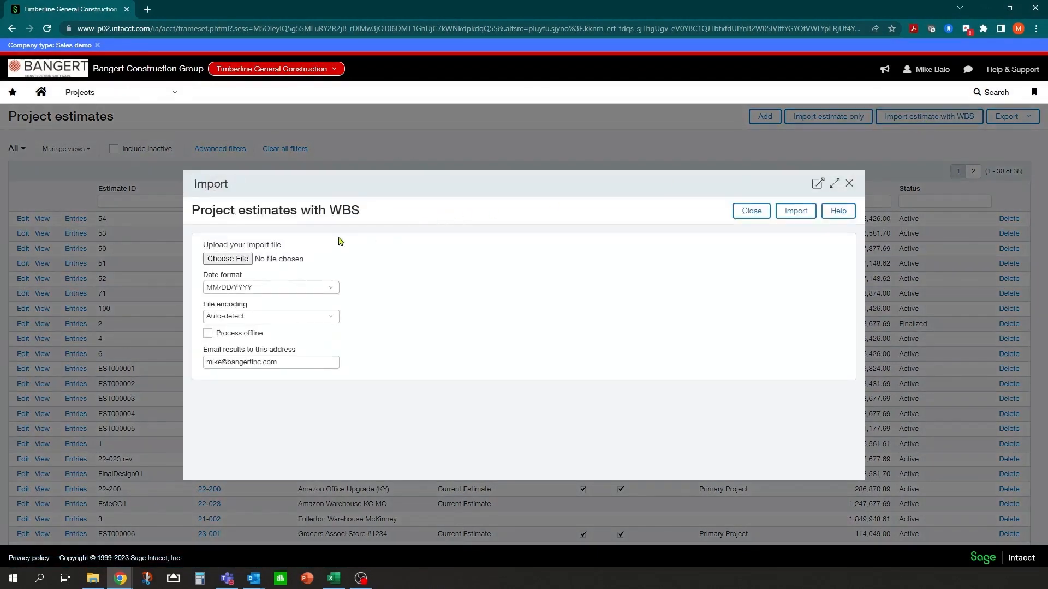
click(222, 261)
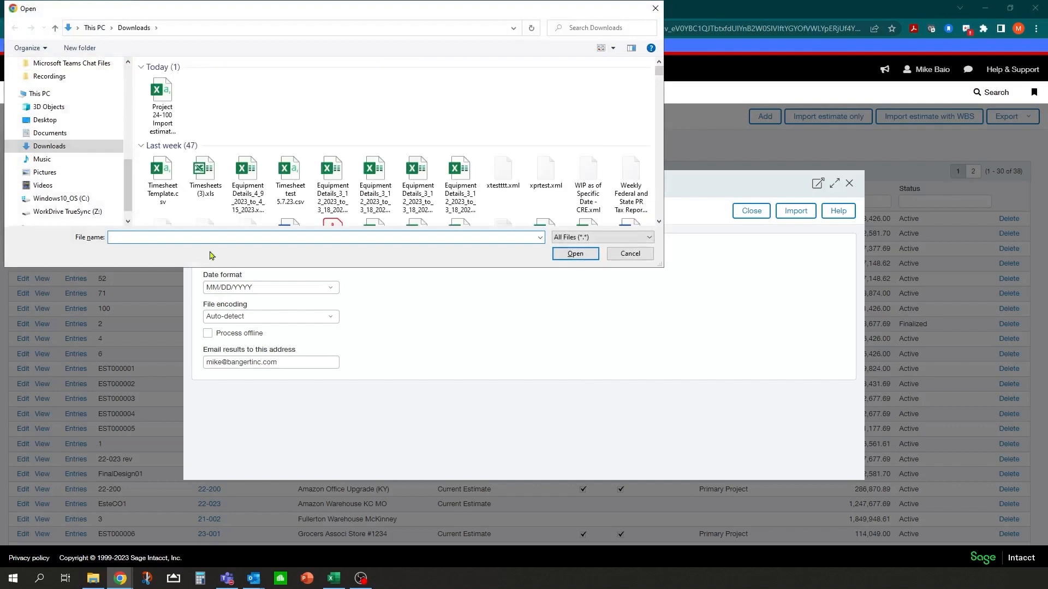
click(165, 108)
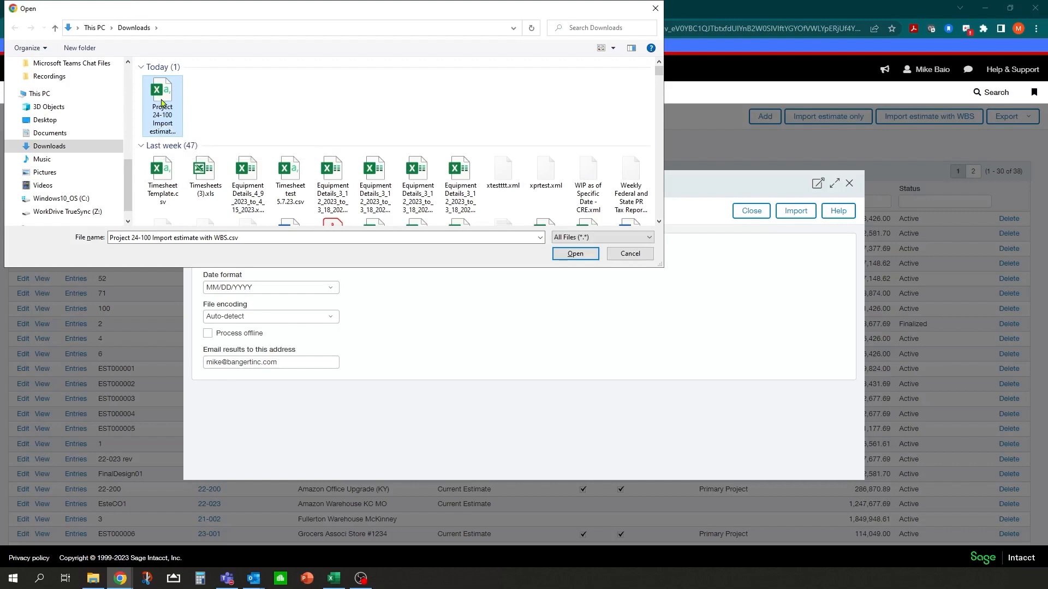
double_click(162, 104)
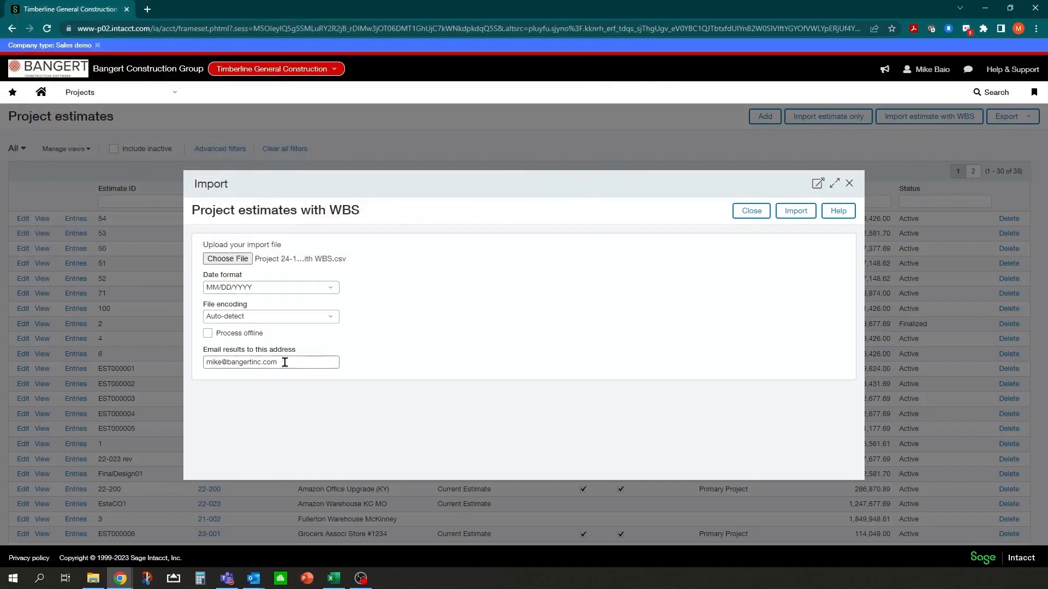
- Replace the e-mail address for the import results and try to import the project estimate with WBS
drag(289, 362, 203, 364)
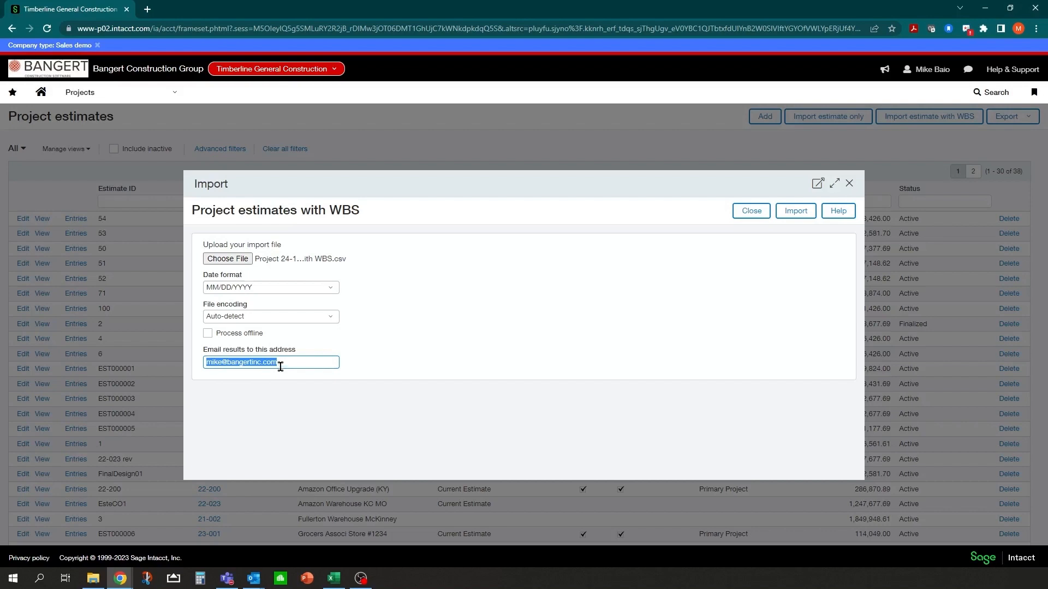
key(BackSpace)
click(795, 217)
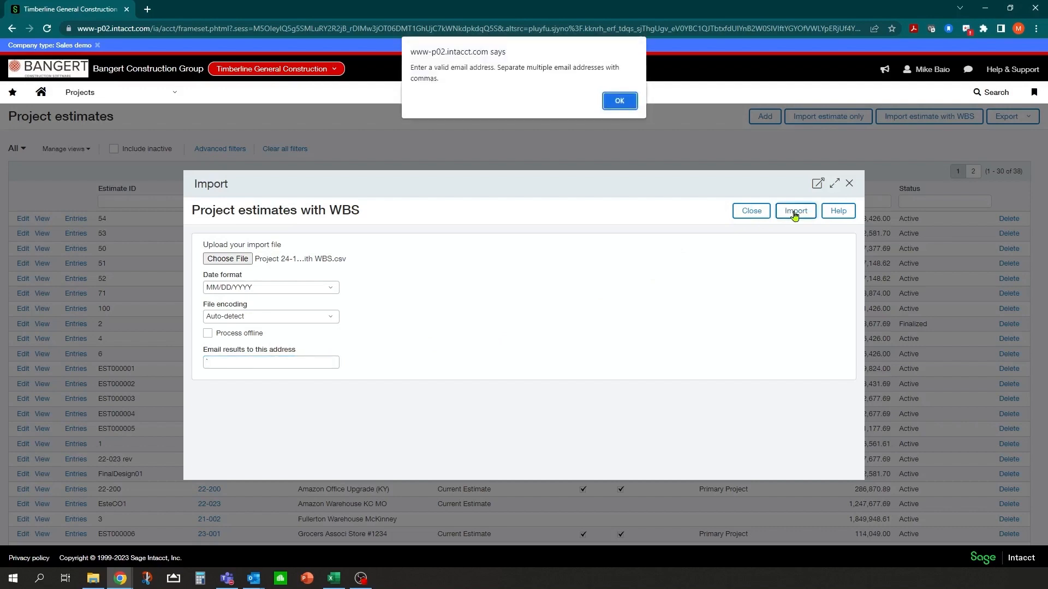
click(622, 104)
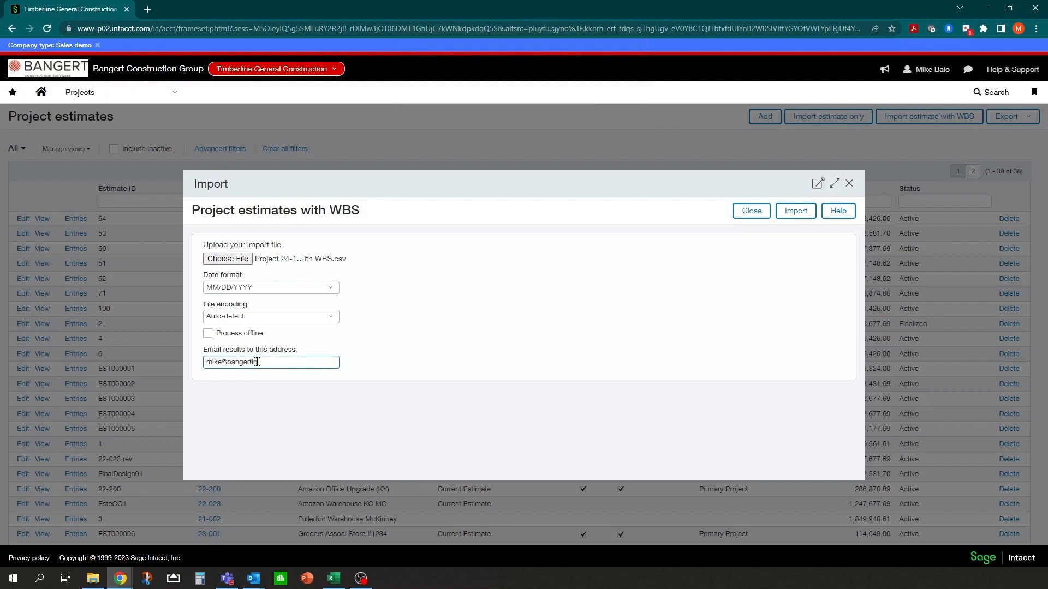
click(428, 344)
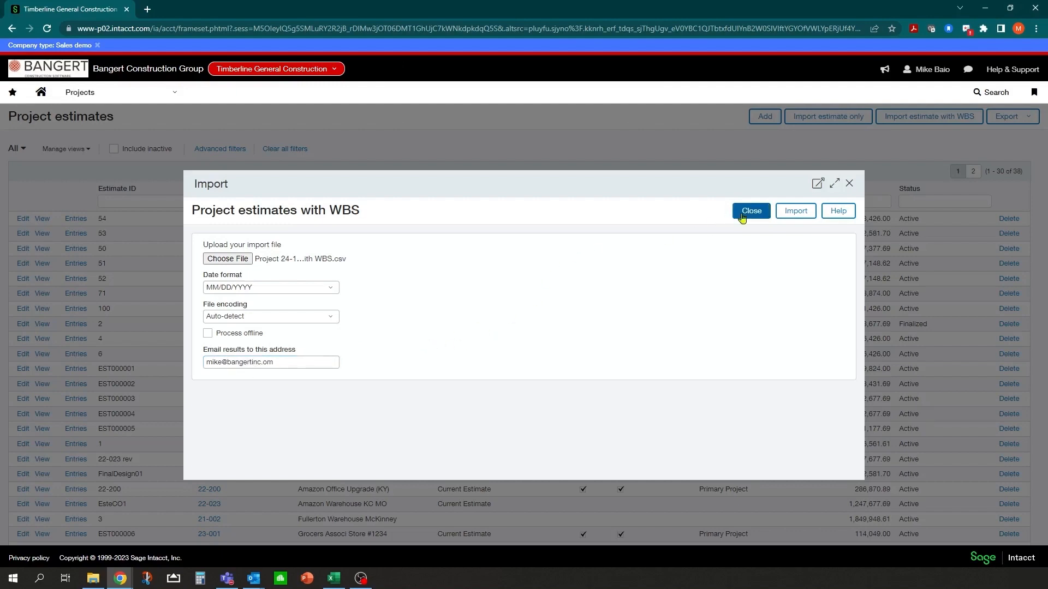
click(794, 217)
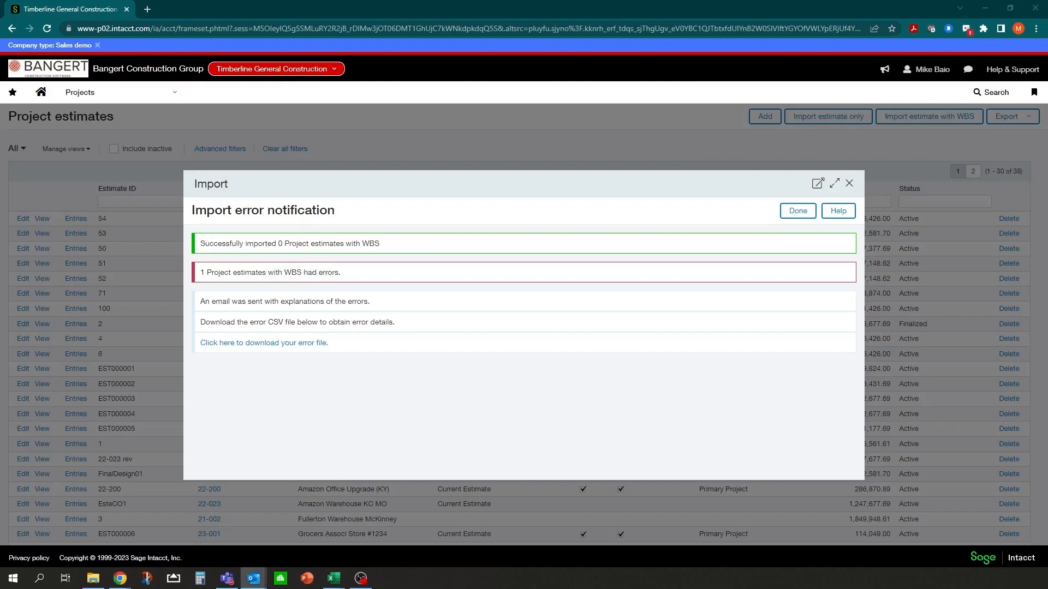
- Read the error descriptions in the import error notification e-mail, and close the import error notification
drag(0, 191, 474, 98)
scroll(538, 302, down, 4)
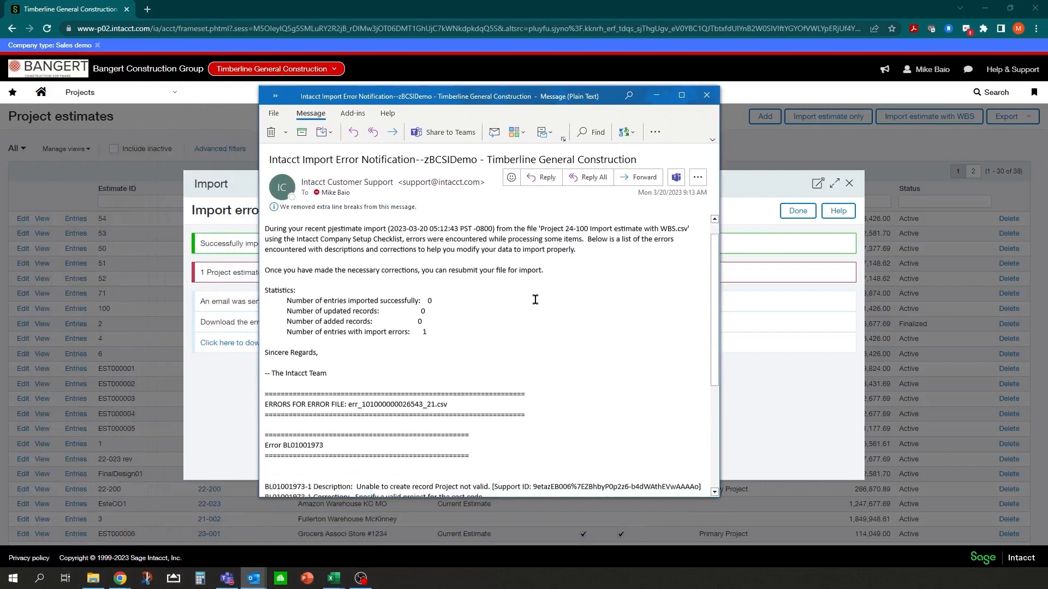
scroll(434, 265, down, 1)
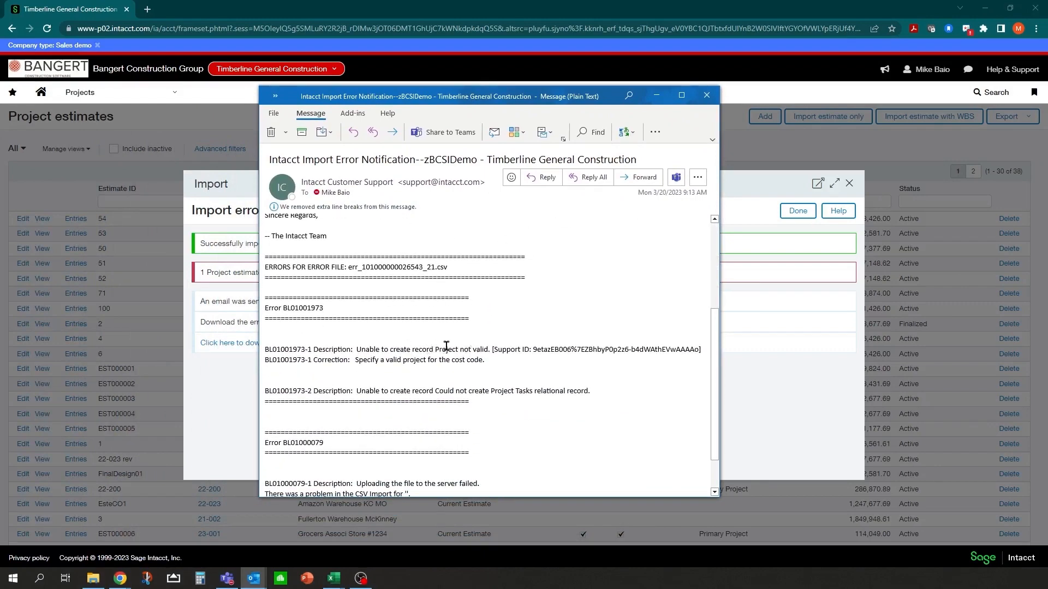
drag(412, 350, 493, 350)
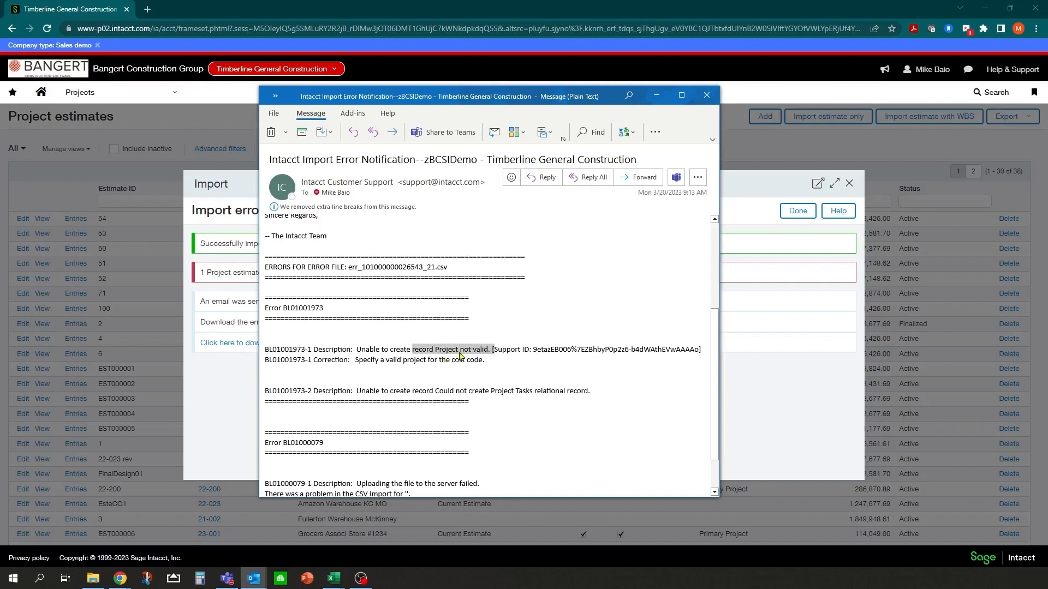
click(657, 94)
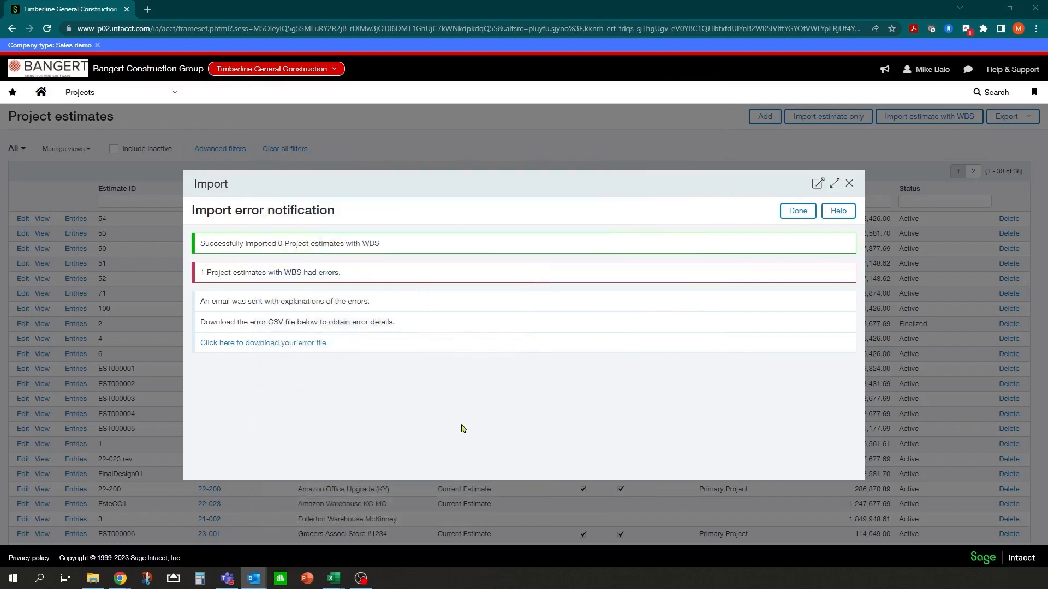
click(849, 183)
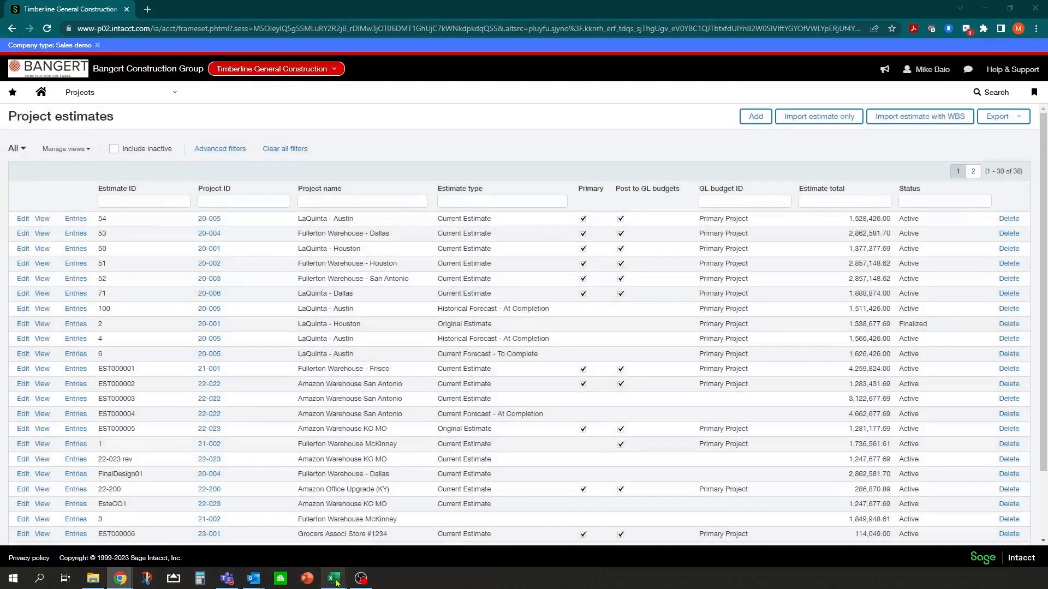
- Switch to the CSV import file in Excel to check estimate ID cell B3, and return to the project estimates list
mouse_move(336, 582)
click(286, 541)
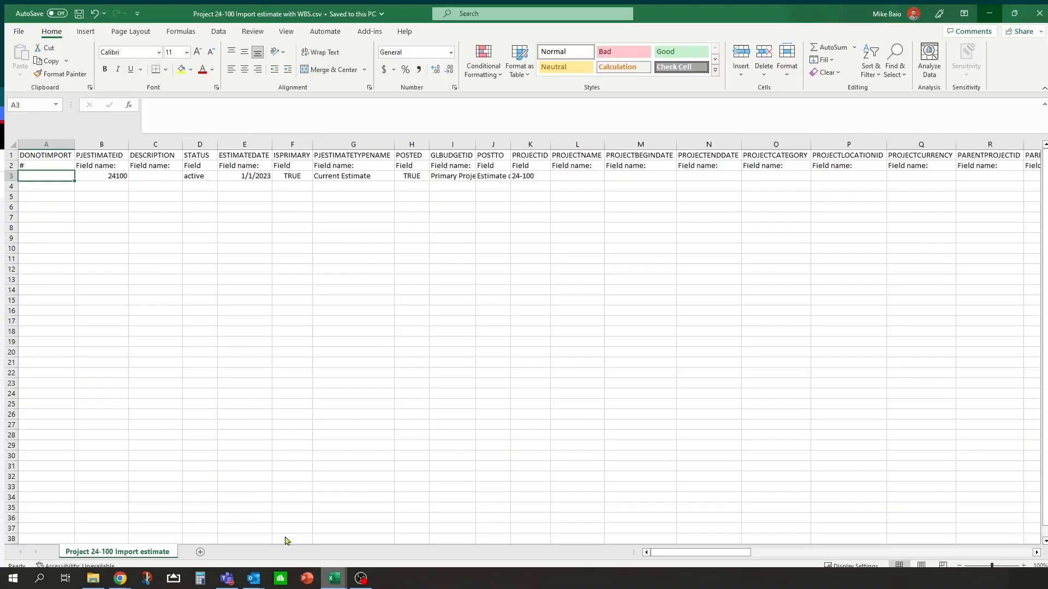
click(110, 173)
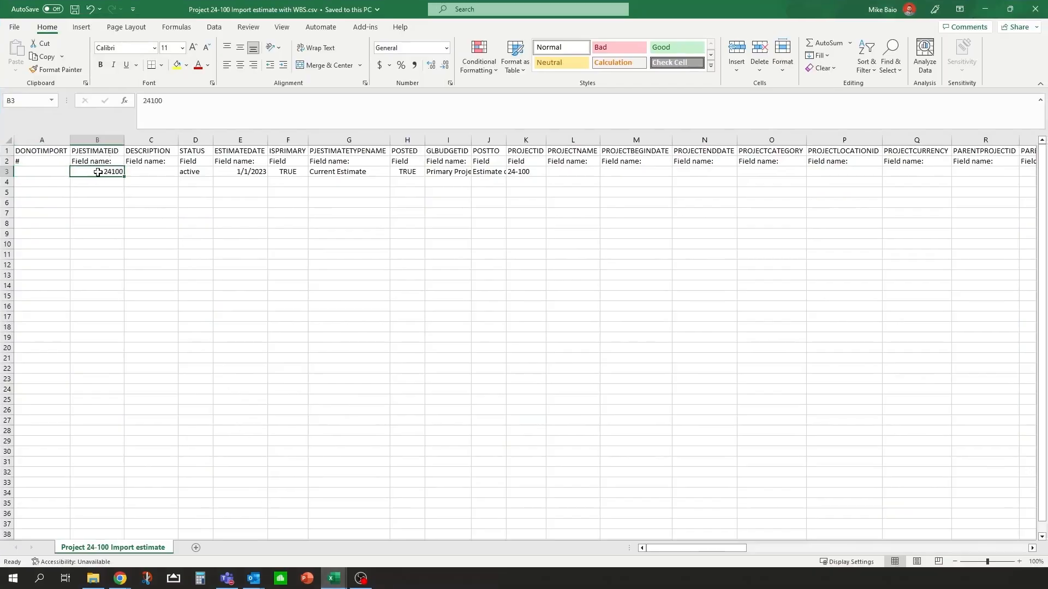
click(144, 171)
click(105, 172)
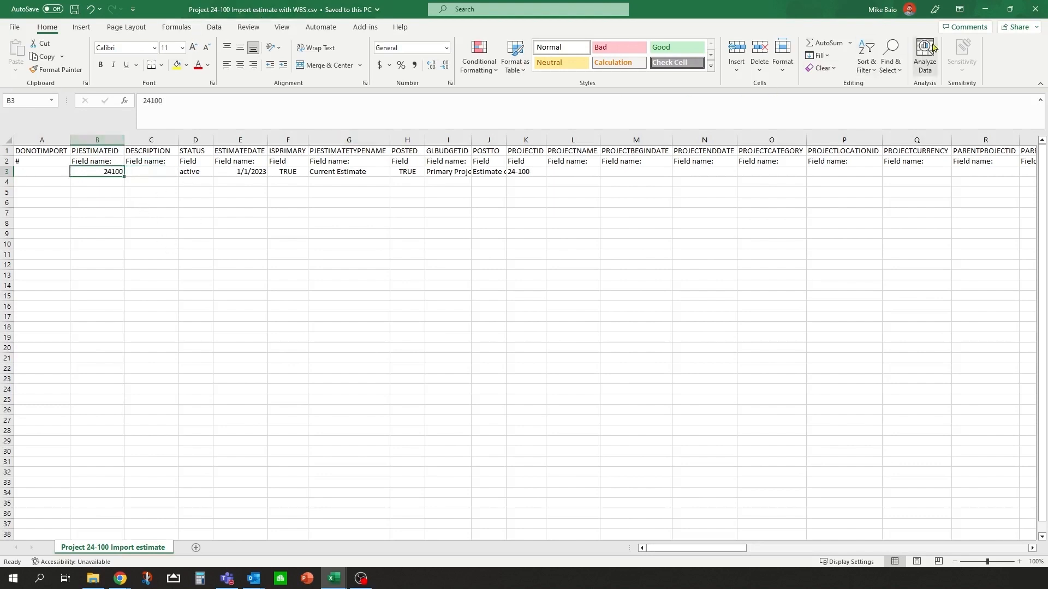
click(985, 9)
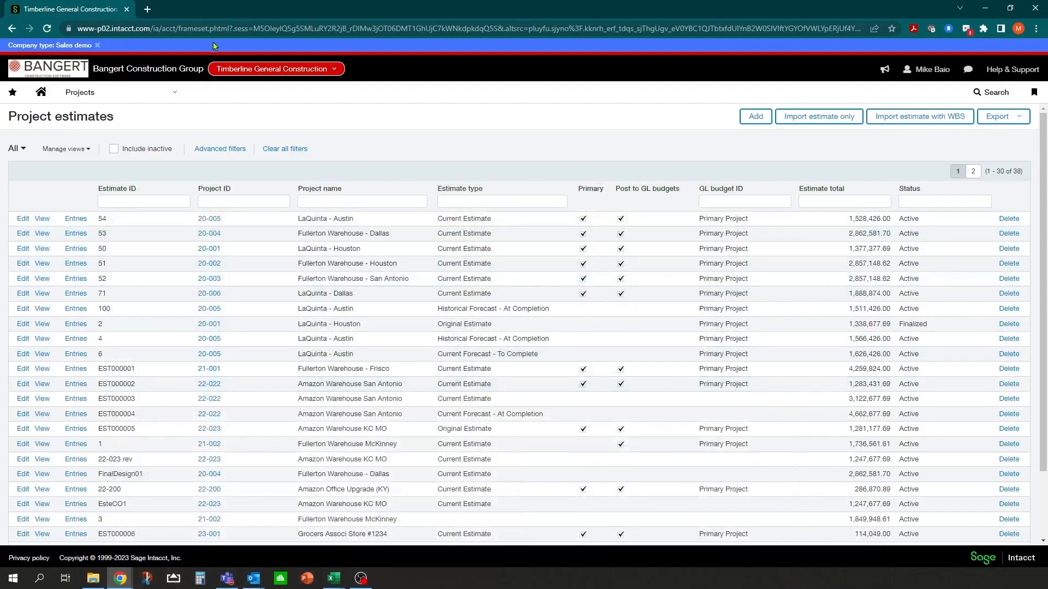
- Import Project 24-100 Import estimate with WBS.csv as a project estimate with WBS and dismiss the import notification
click(923, 116)
click(236, 260)
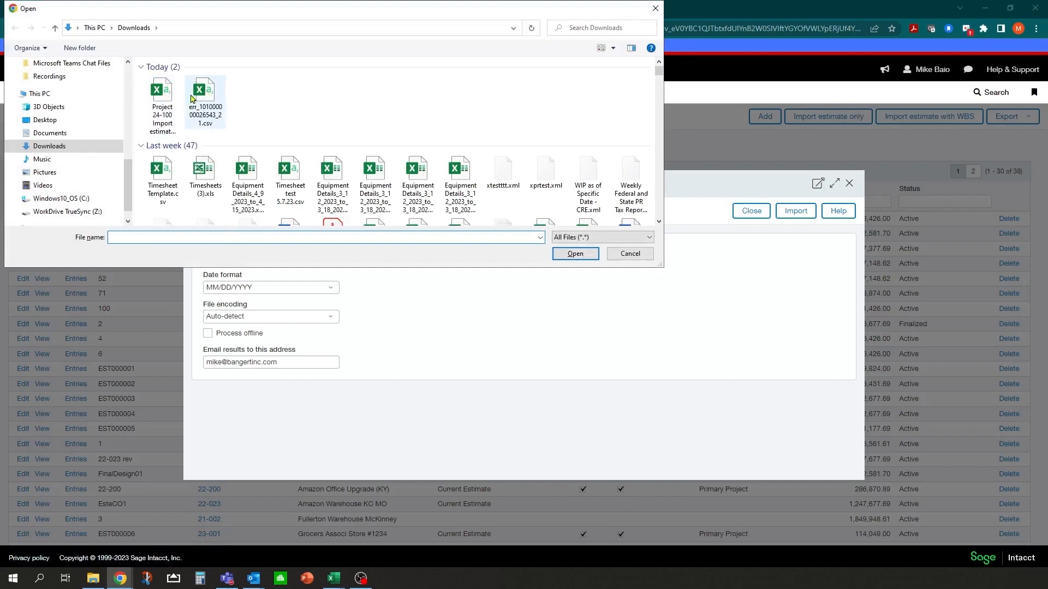
double_click(161, 98)
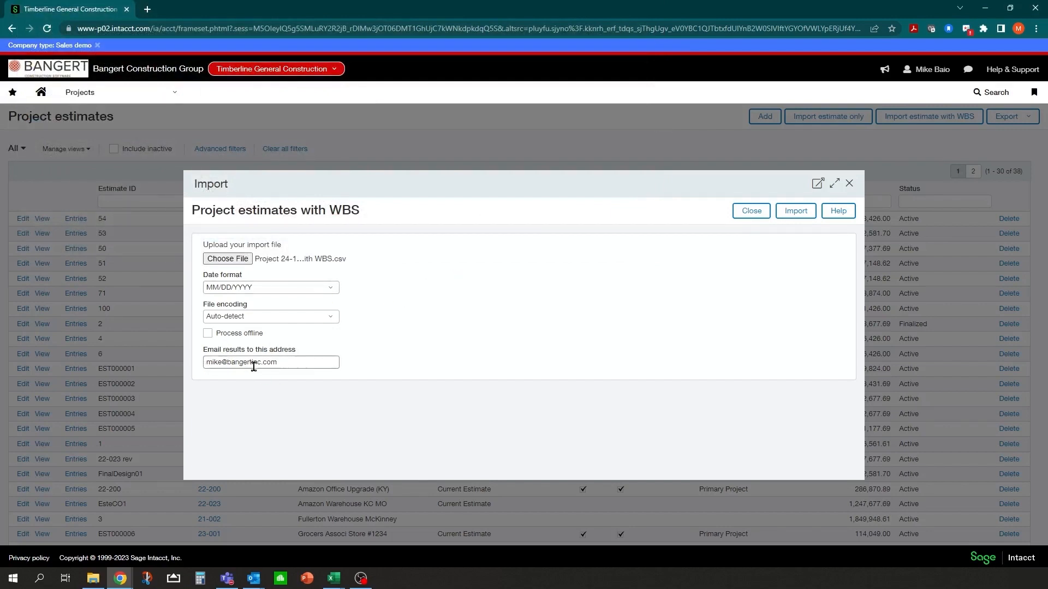
click(791, 214)
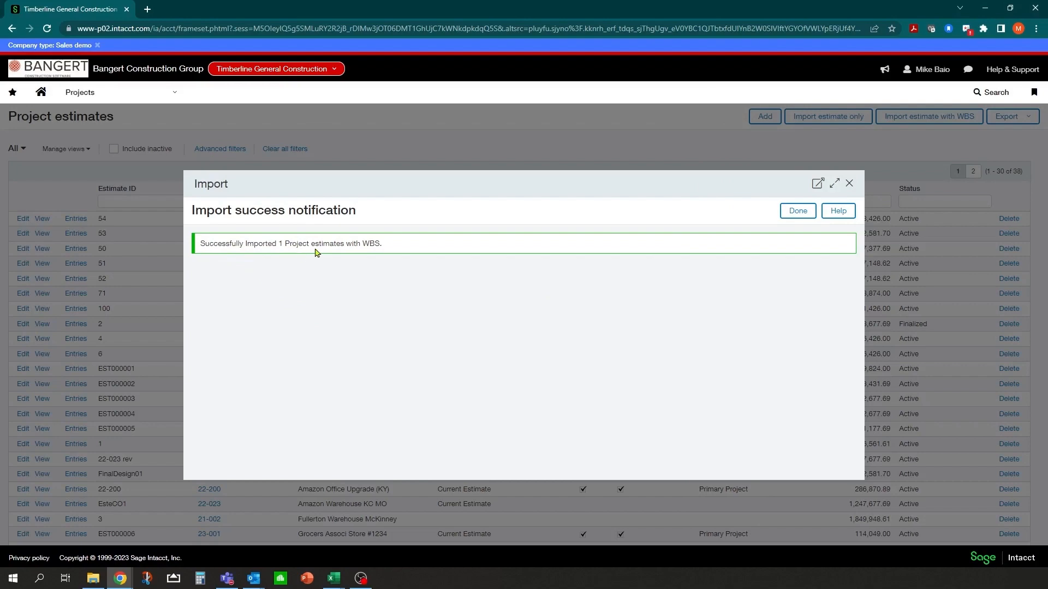
click(797, 214)
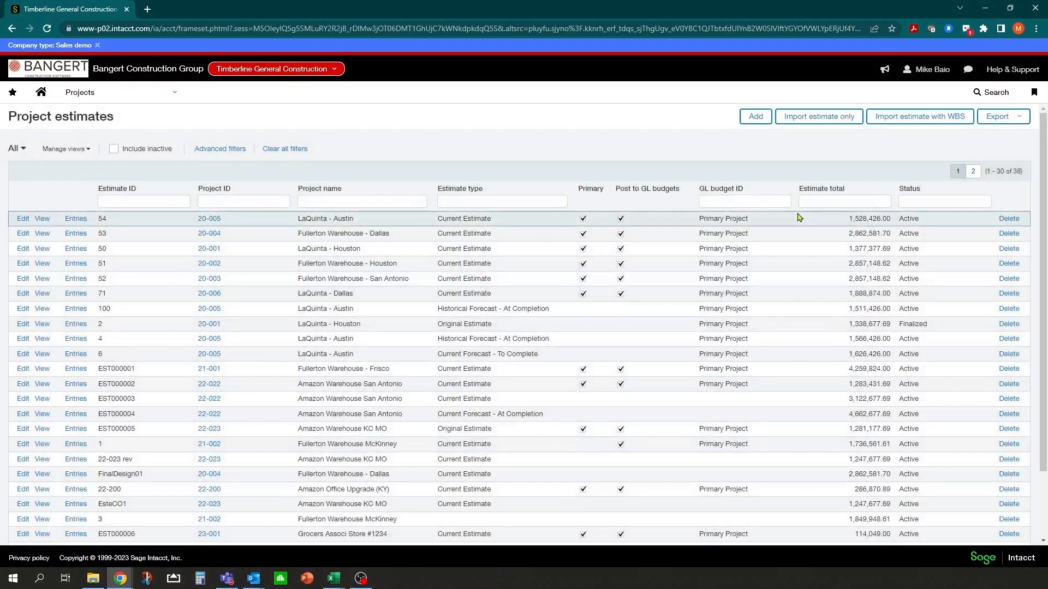
- Refresh the project estimates list and filter it by project ID 24-100
click(240, 199)
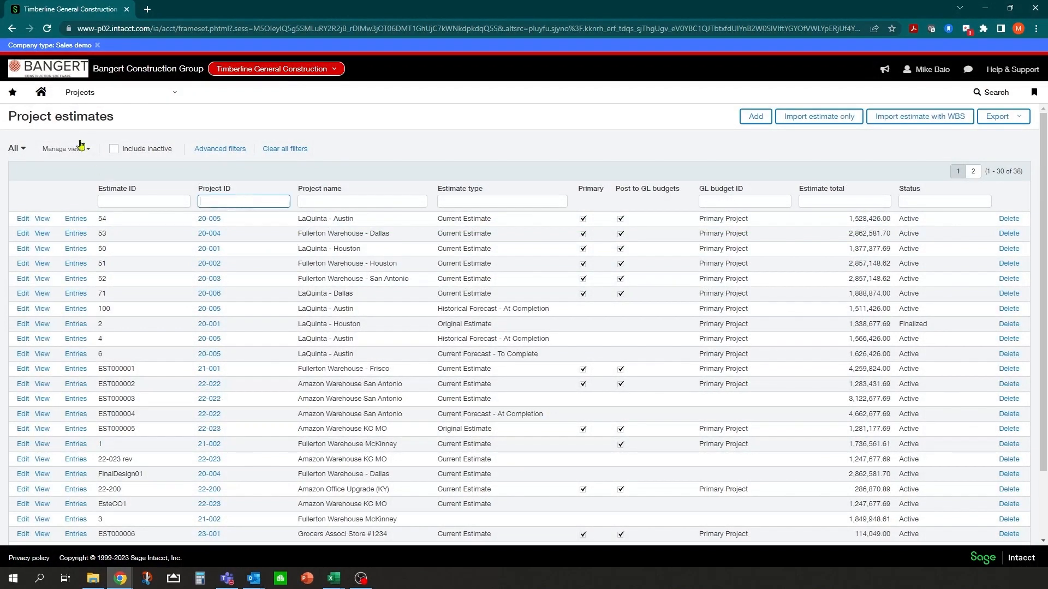
click(49, 29)
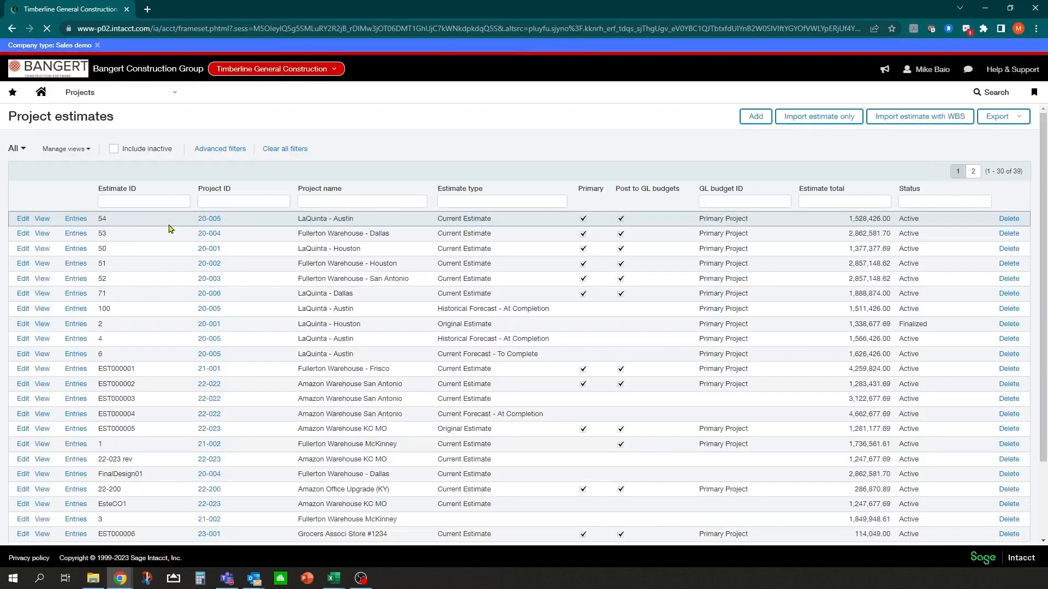
click(223, 200)
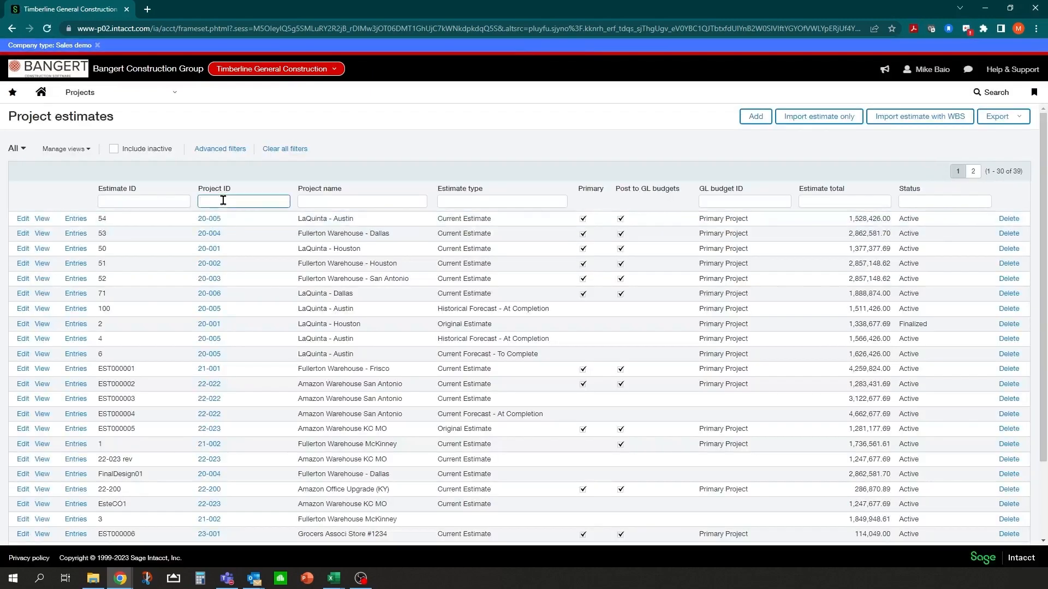
text(24-100)
key(Return)
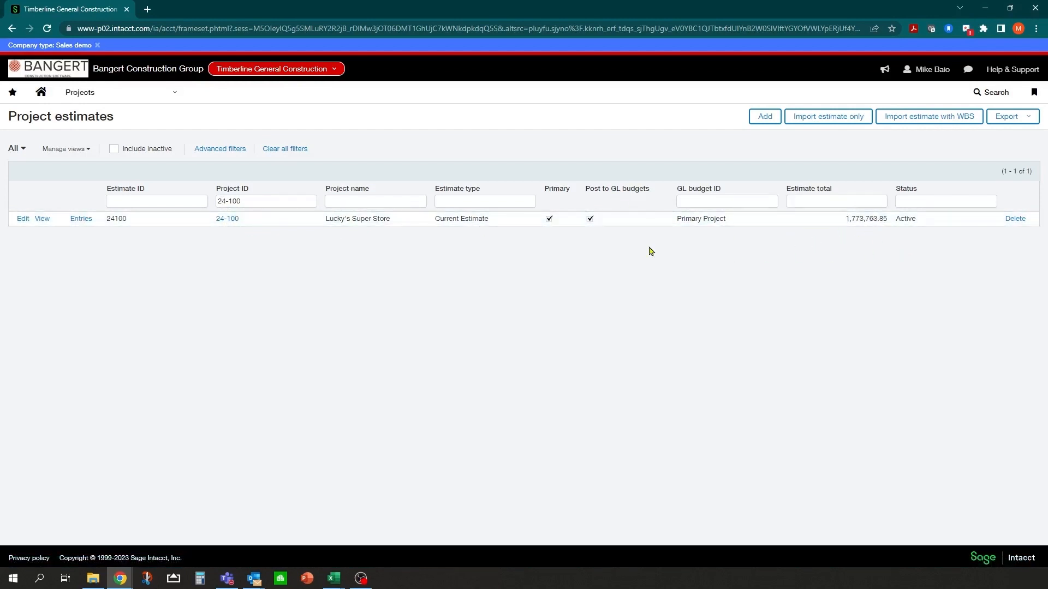
- Open the custom project report Estimate Spreadsheet - CRE
click(153, 100)
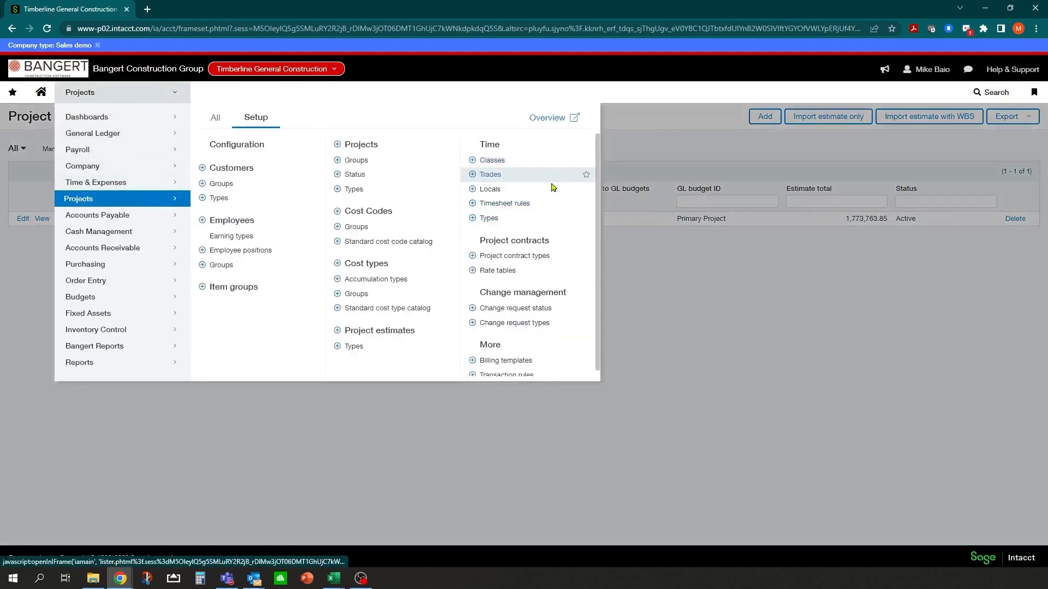
click(217, 119)
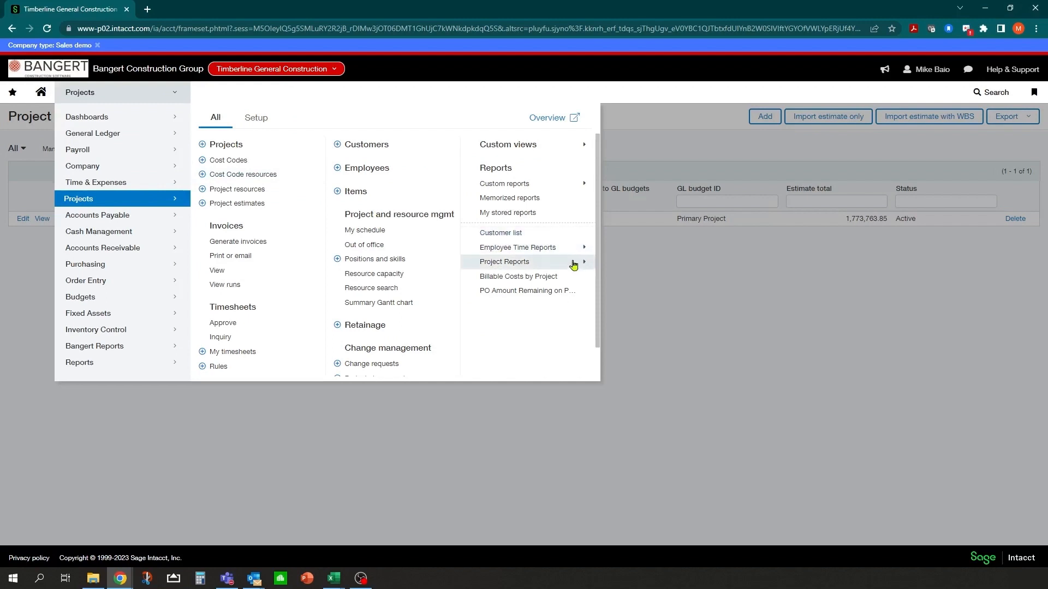
mouse_move(575, 186)
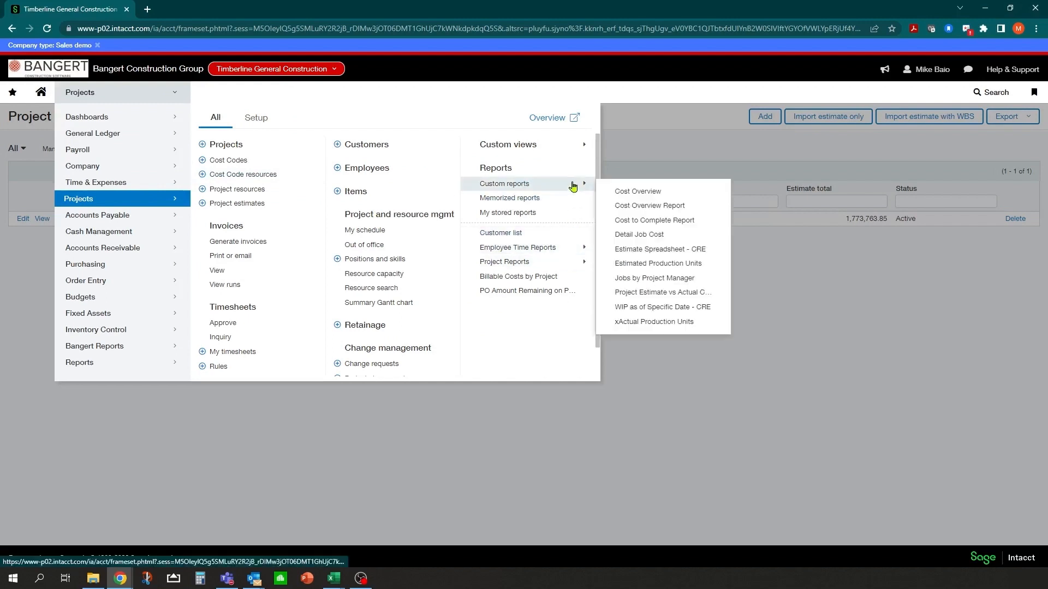
click(652, 251)
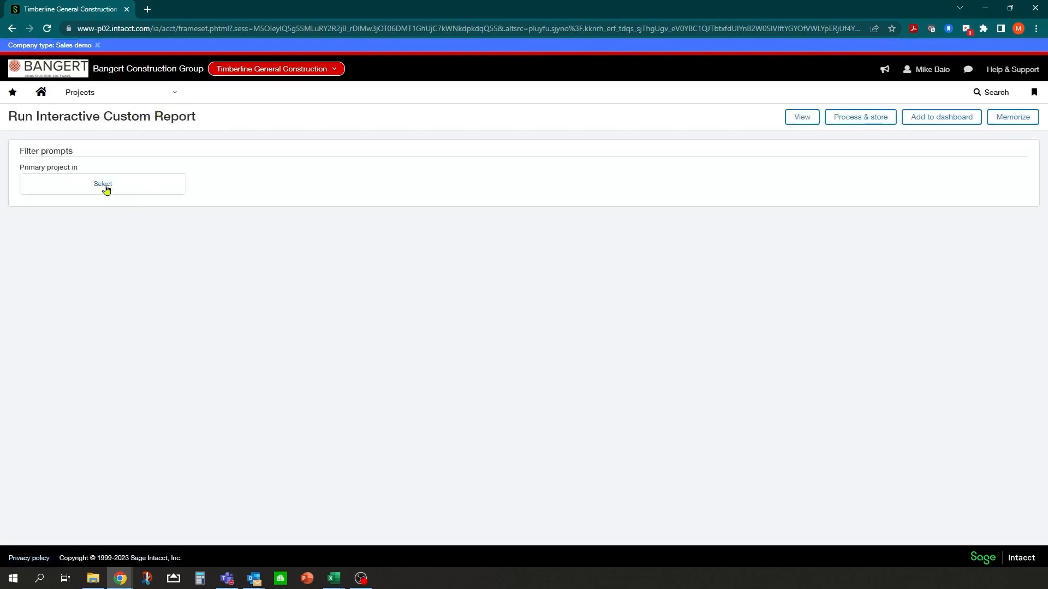
- Select 24-100--Lucky's Super Store as the report's primary project and view the estimate spreadsheet
click(104, 185)
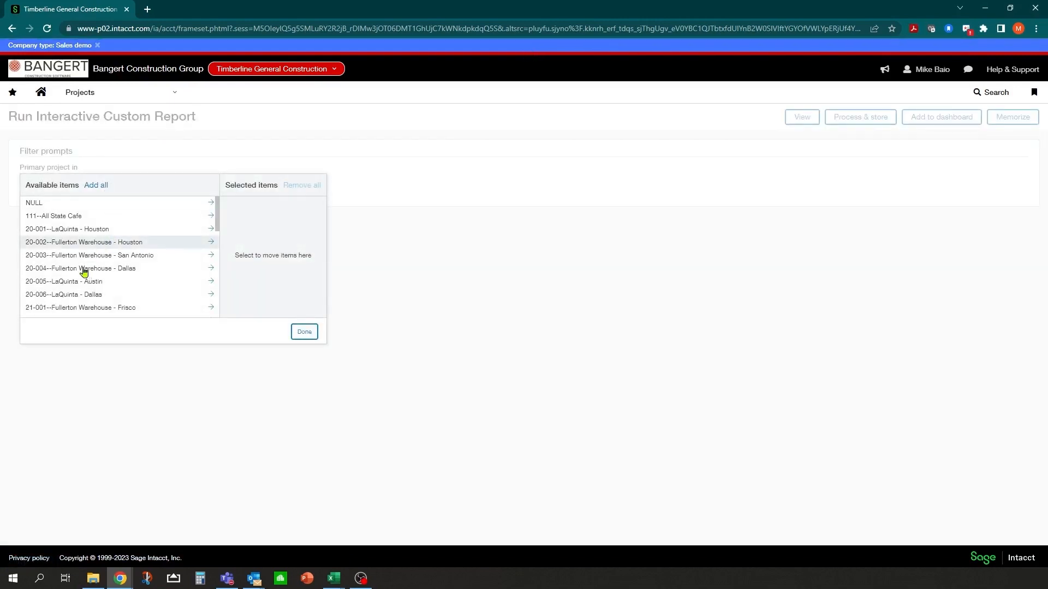
scroll(84, 273, down, 3)
scroll(84, 273, down, 5)
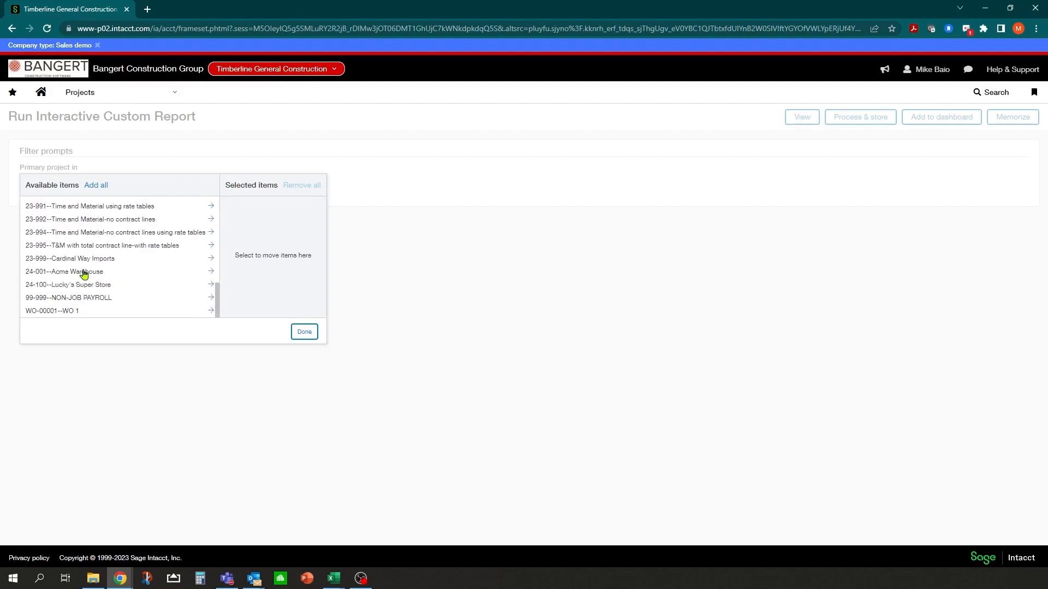
click(36, 287)
click(309, 330)
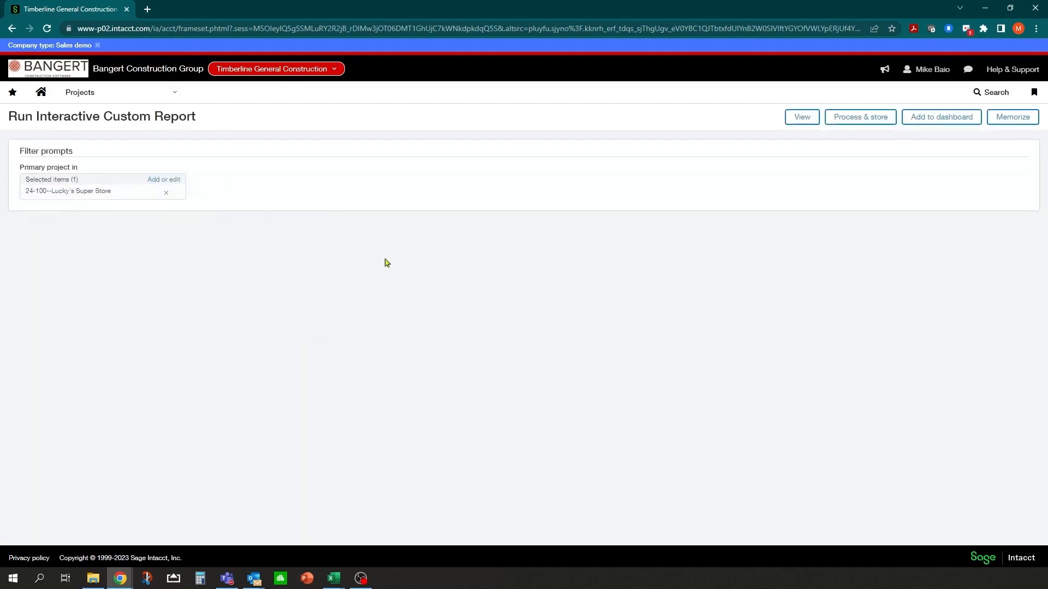
click(806, 119)
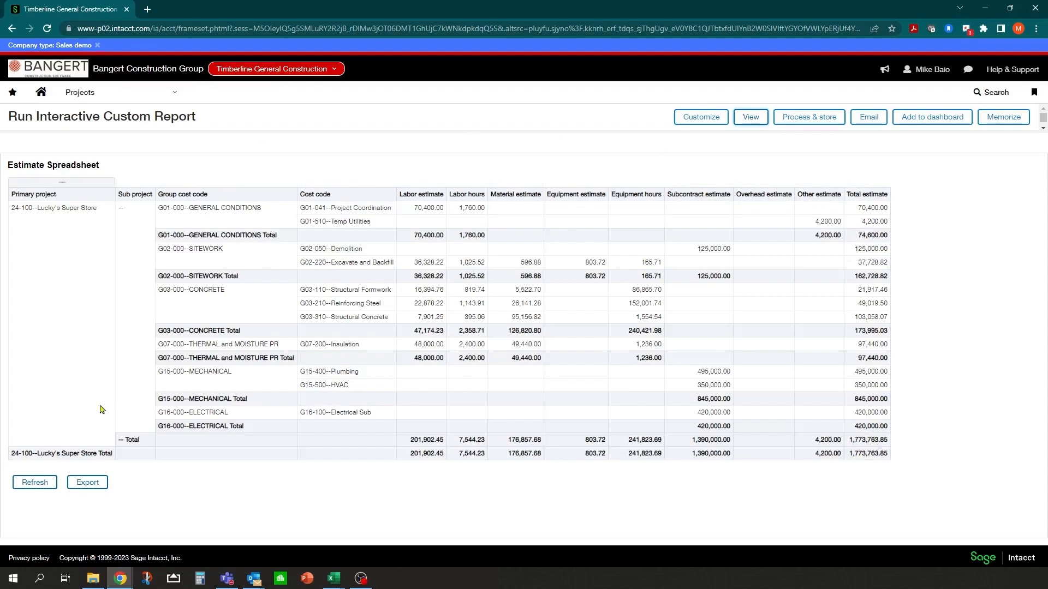
- Add a new change request for project 24-100--Lucky's Super Store
click(177, 96)
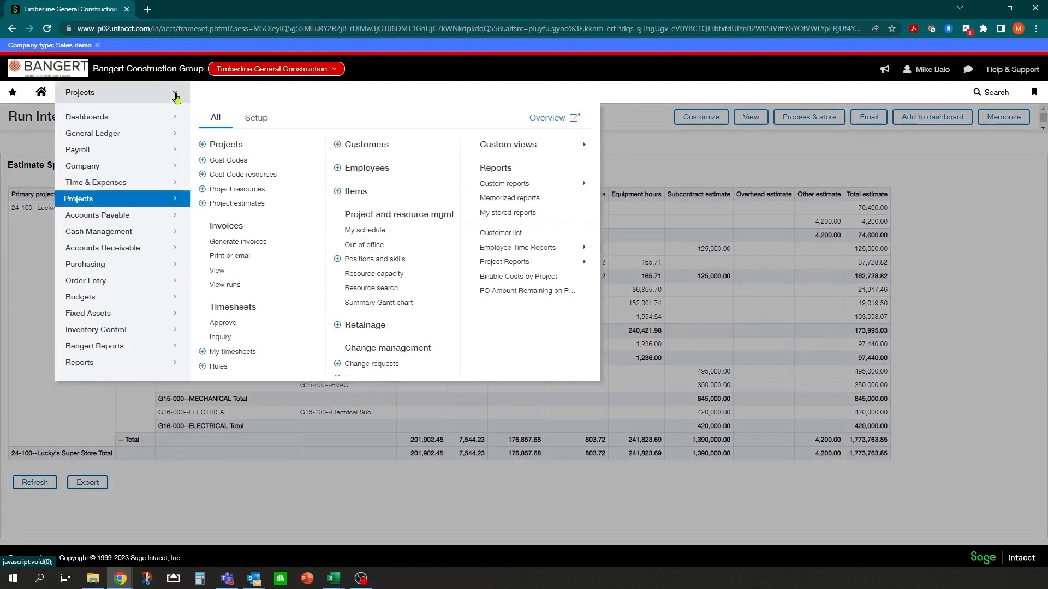
scroll(242, 165, down, 1)
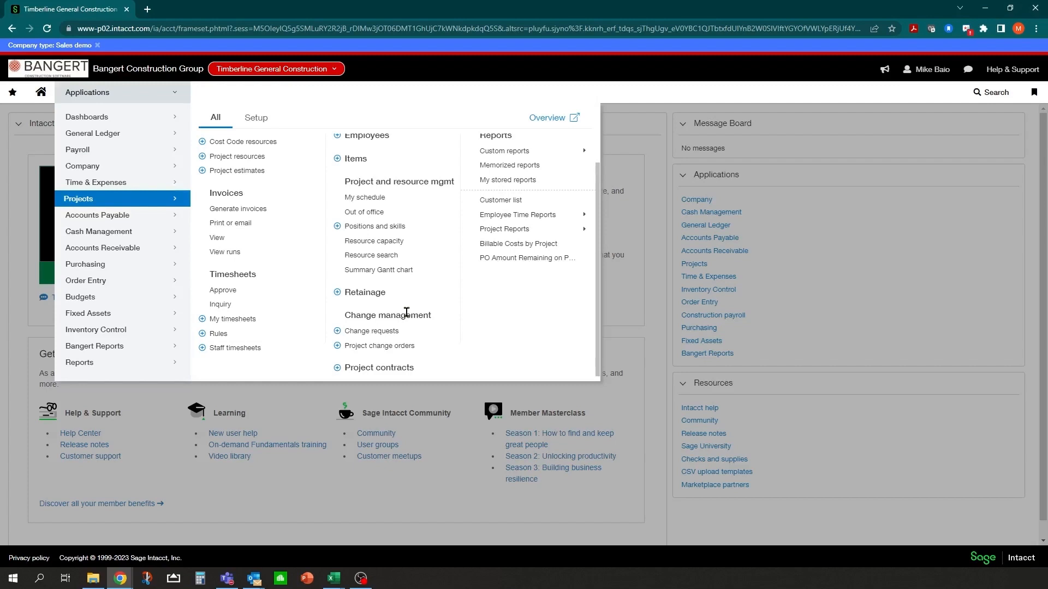
click(382, 333)
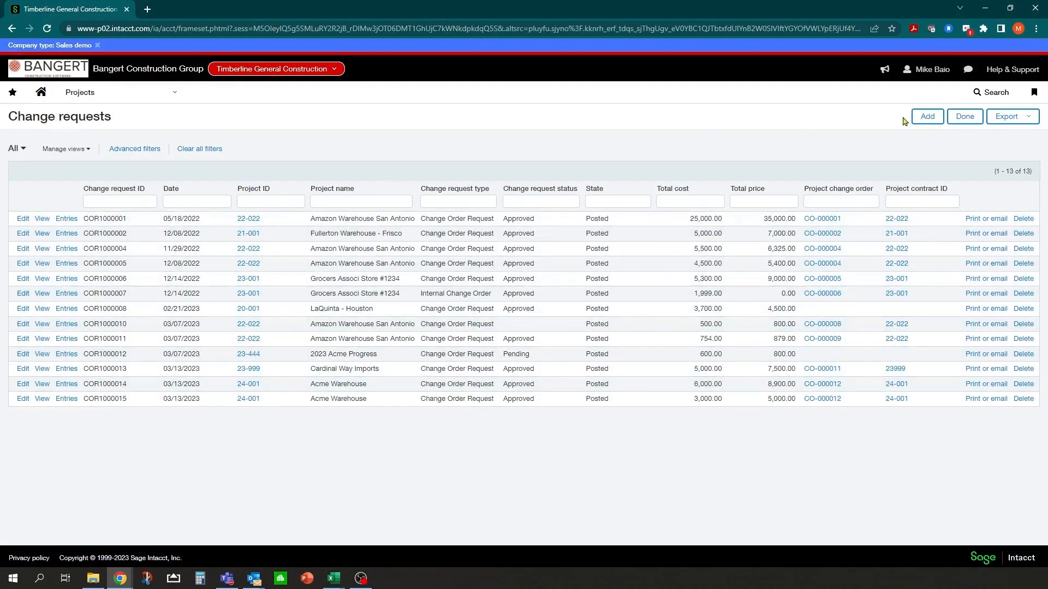
click(926, 116)
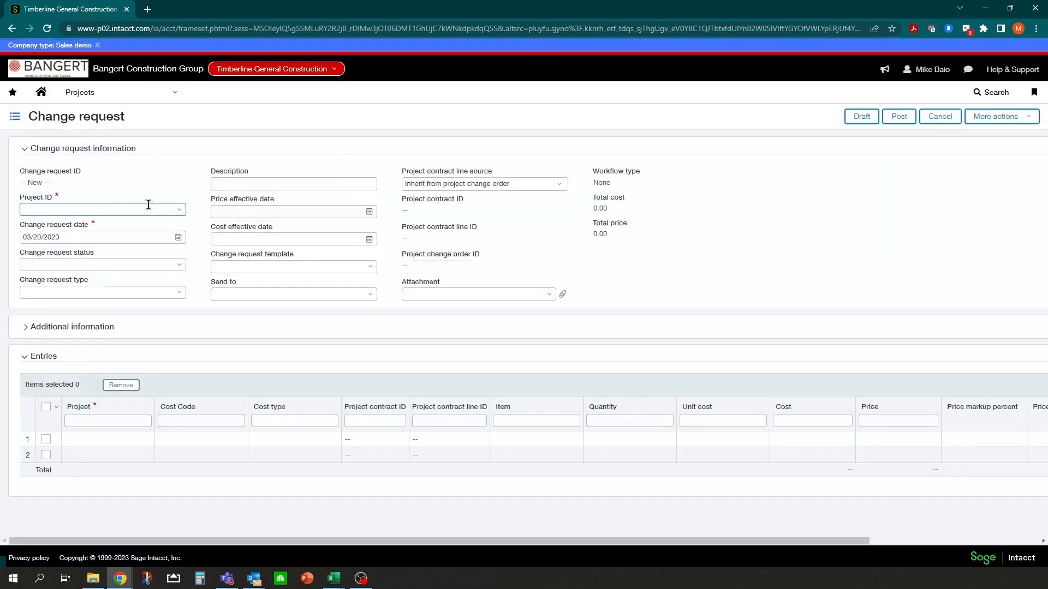
text(24-100)
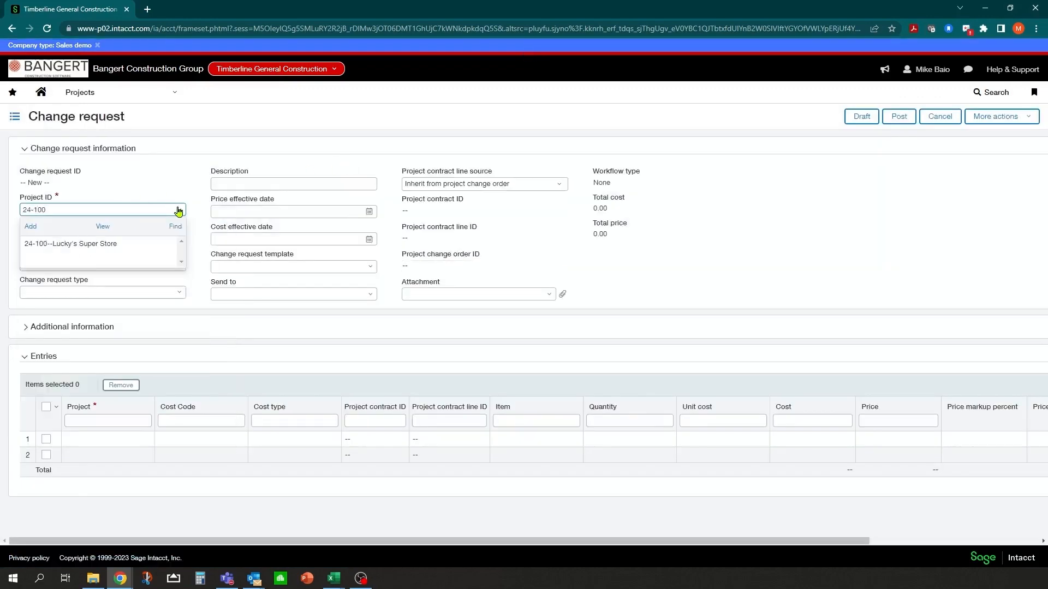
click(115, 244)
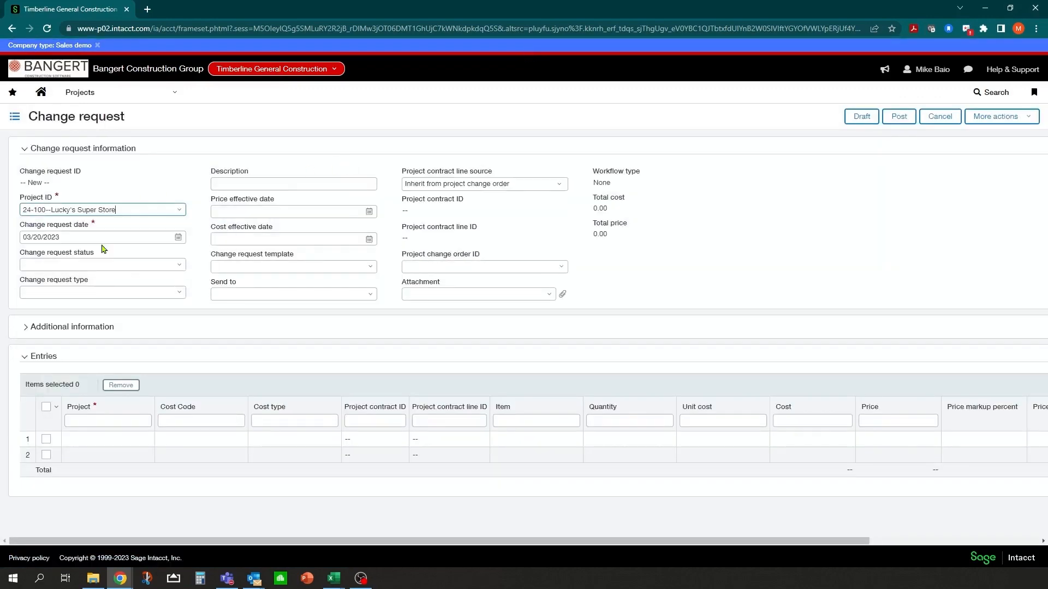
- Set the change request status to Approved and its type to Internal Change Order
click(178, 266)
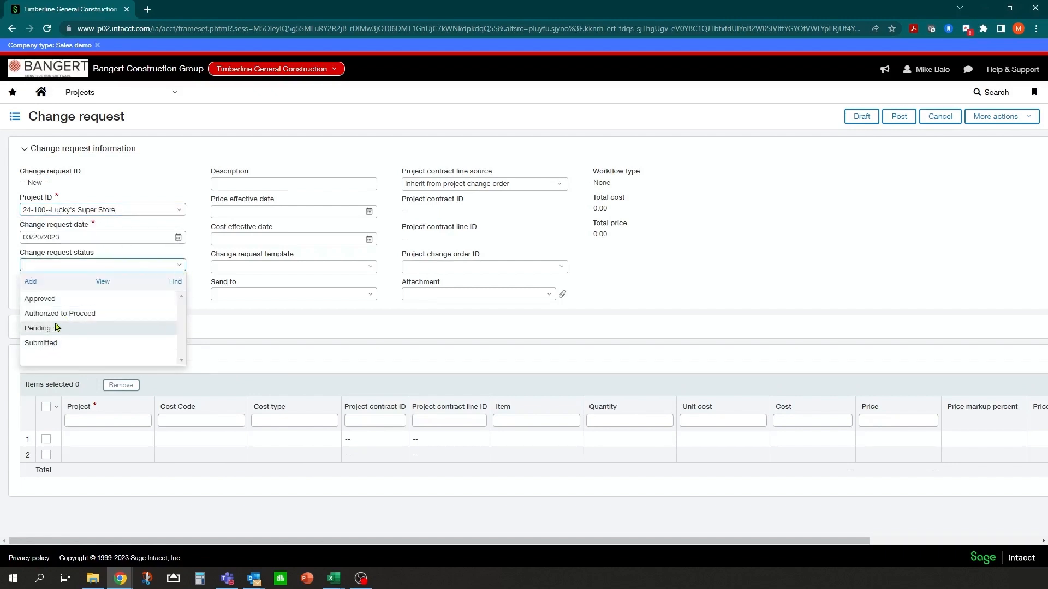
click(54, 302)
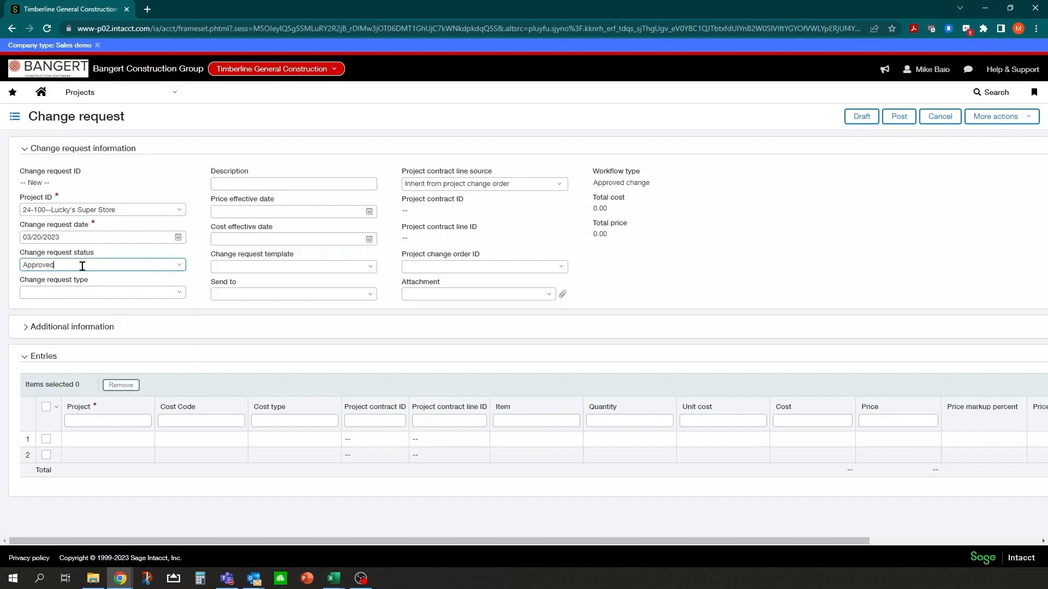
click(179, 294)
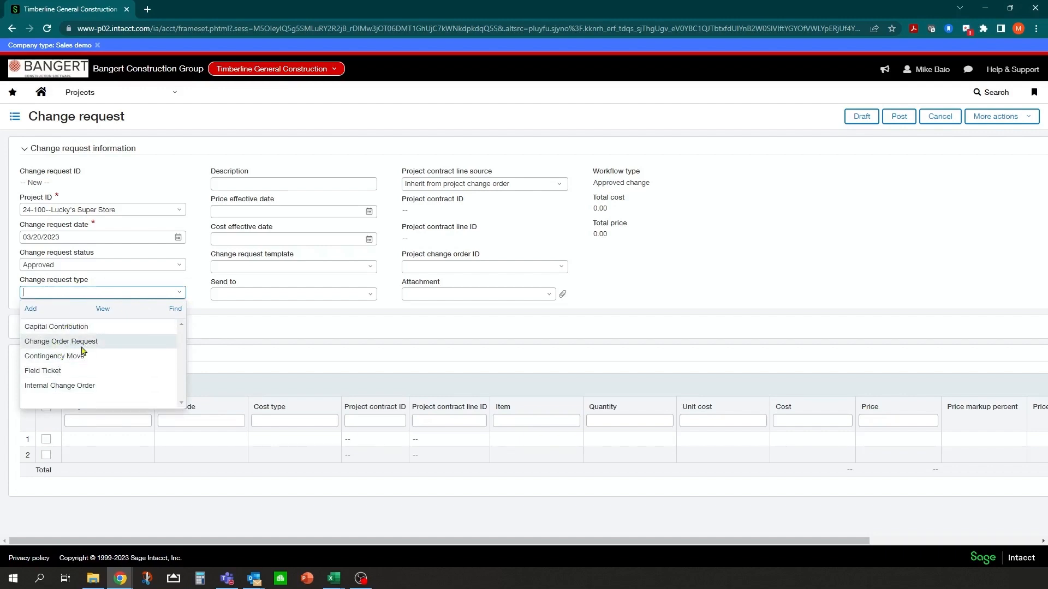
click(43, 388)
- Describe the change request as "additional cost for removing boulders" and set its price and cost effective dates to 03/20/2023
click(256, 182)
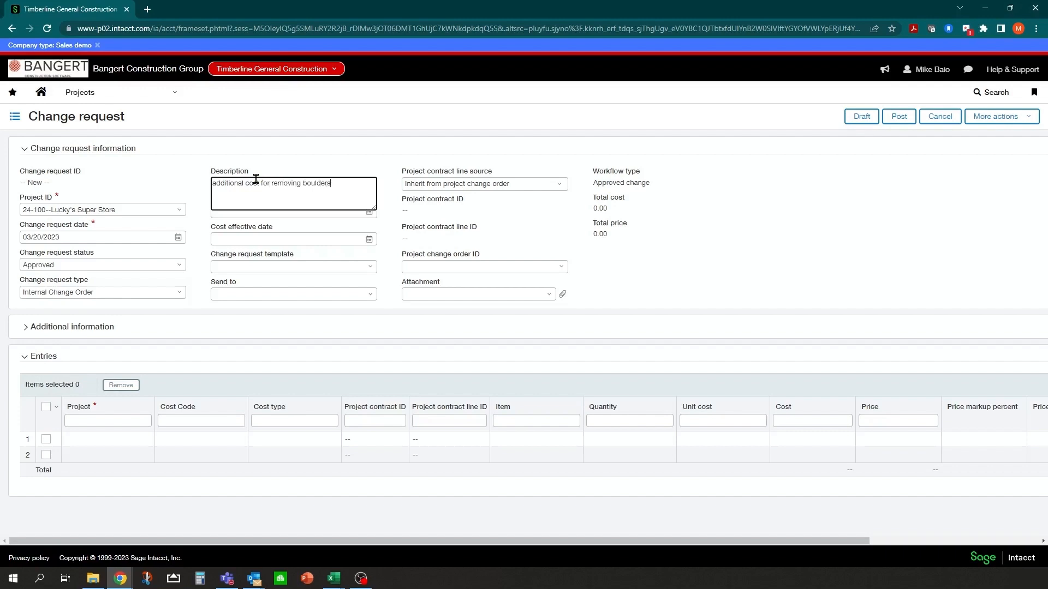
click(369, 211)
click(246, 311)
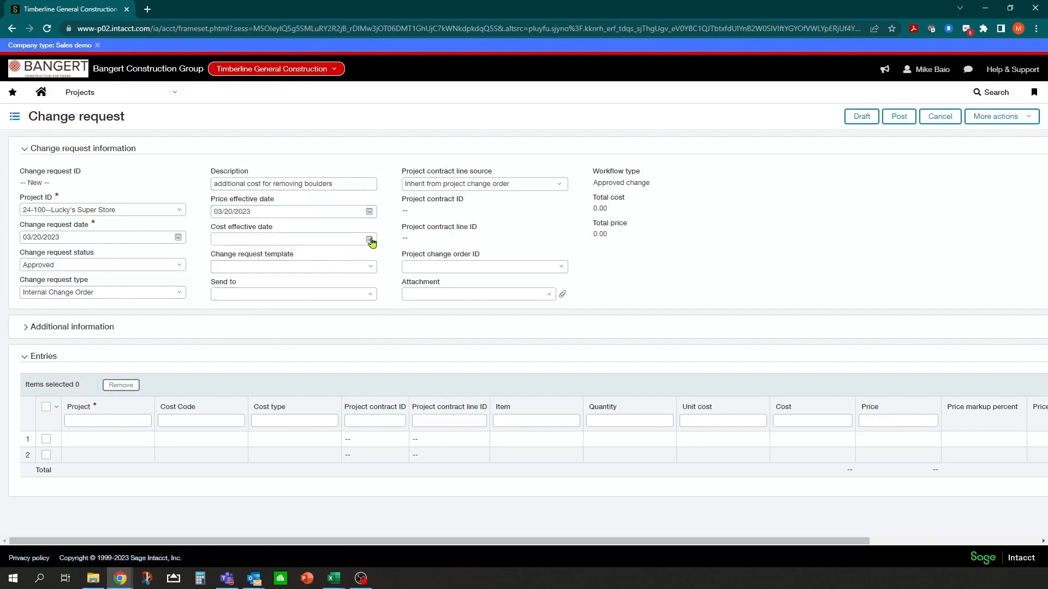
click(369, 239)
click(246, 340)
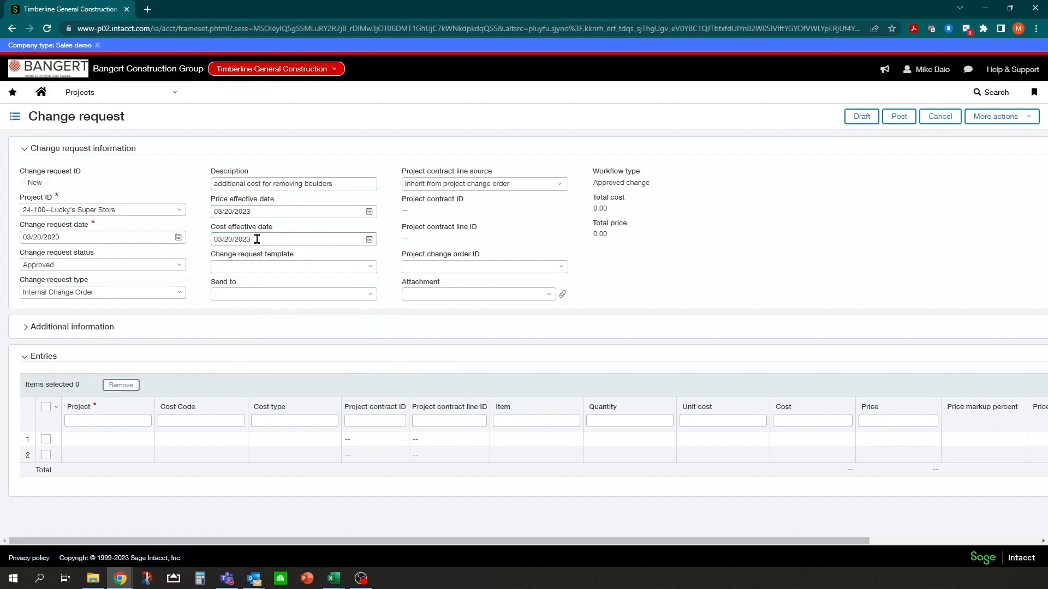
- Review the available change request templates without choosing one, and set the project contract line source to None
click(371, 269)
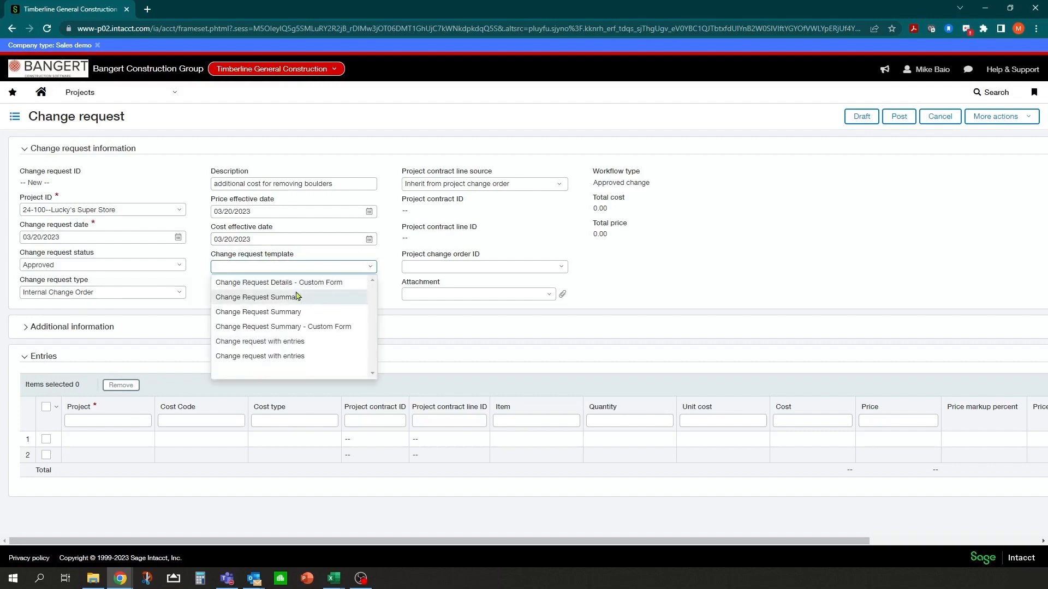
click(646, 262)
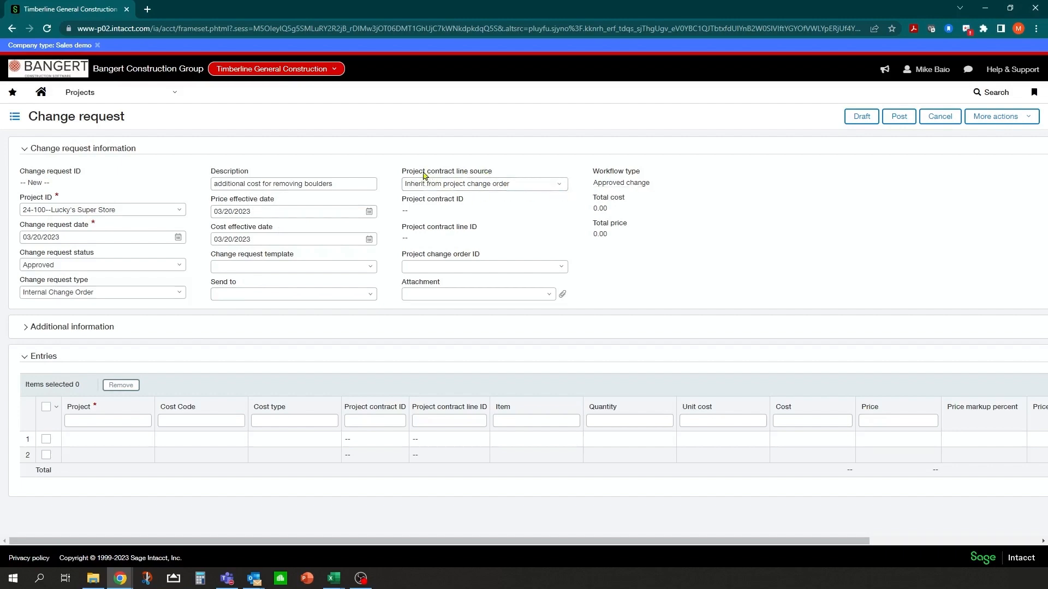
click(559, 185)
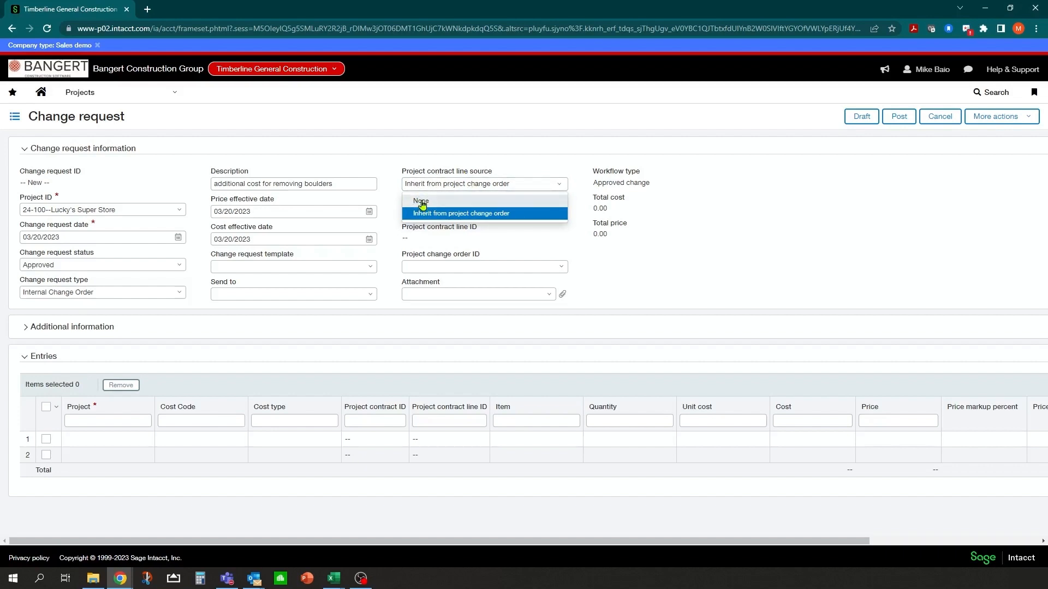
click(422, 202)
click(573, 113)
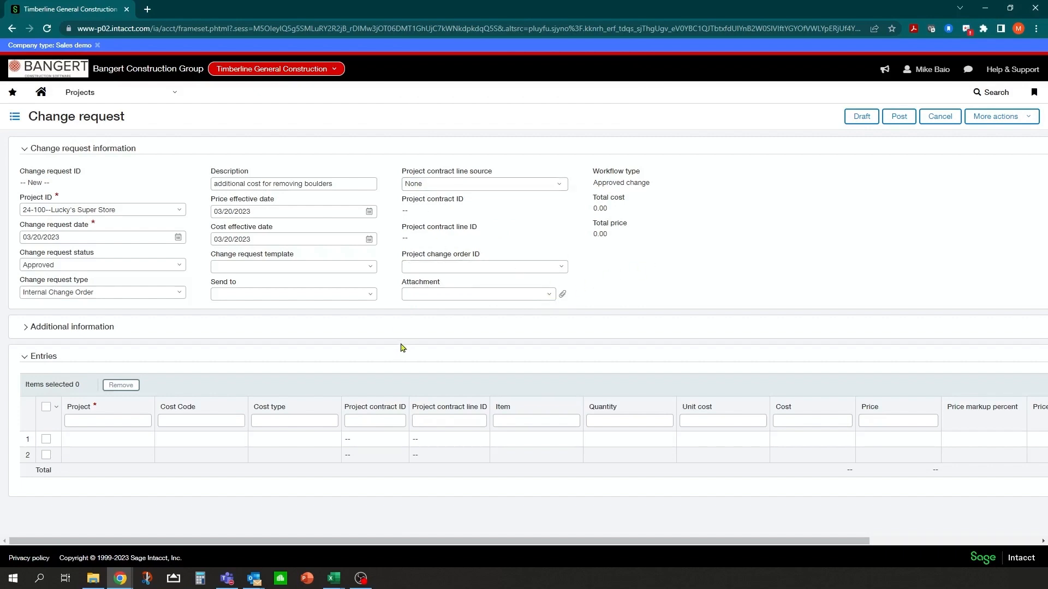
- Fill in the first entry line with project 24-100--Lucky's Super Store and cost code G02-220--Excavate and Backfill
click(129, 442)
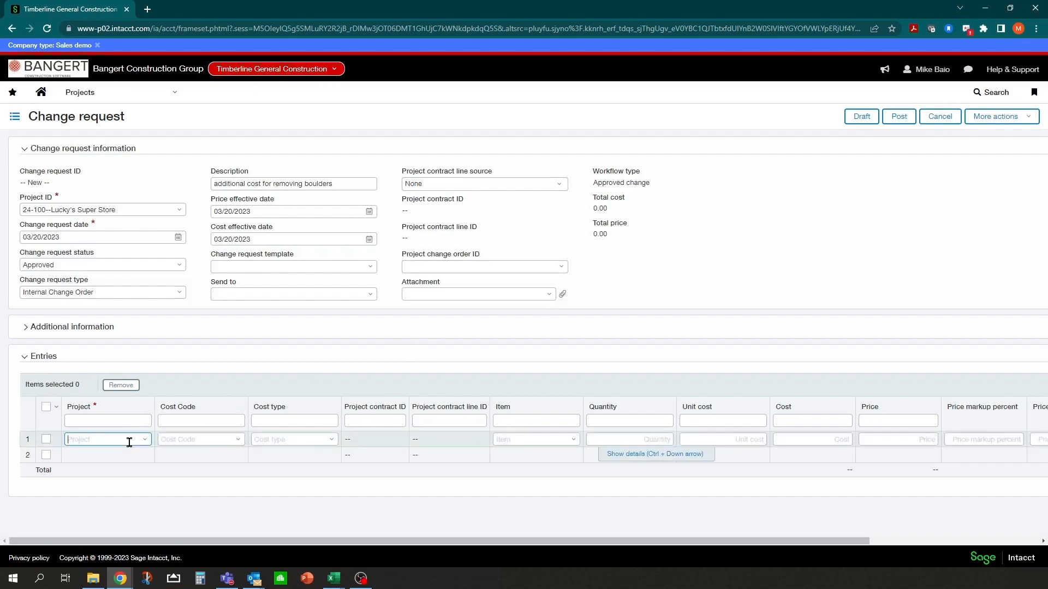
text(24)
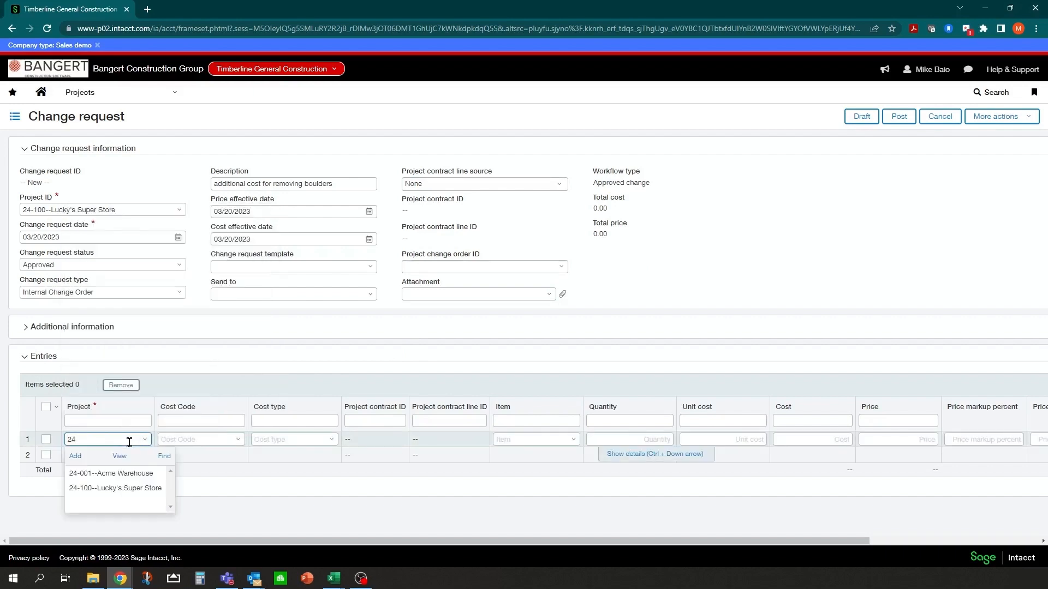
click(118, 489)
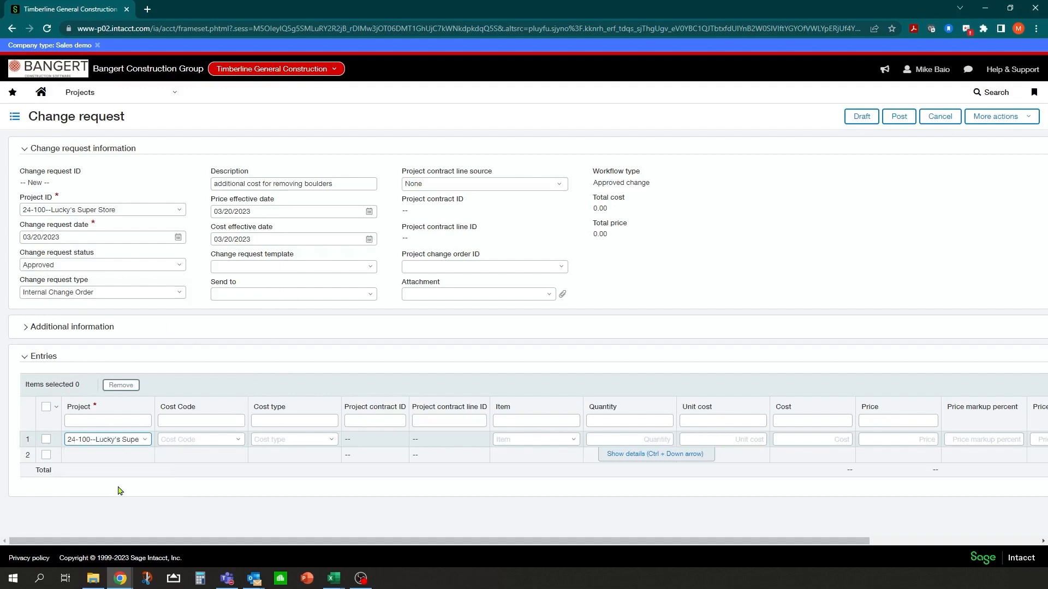
key(Tab)
click(238, 439)
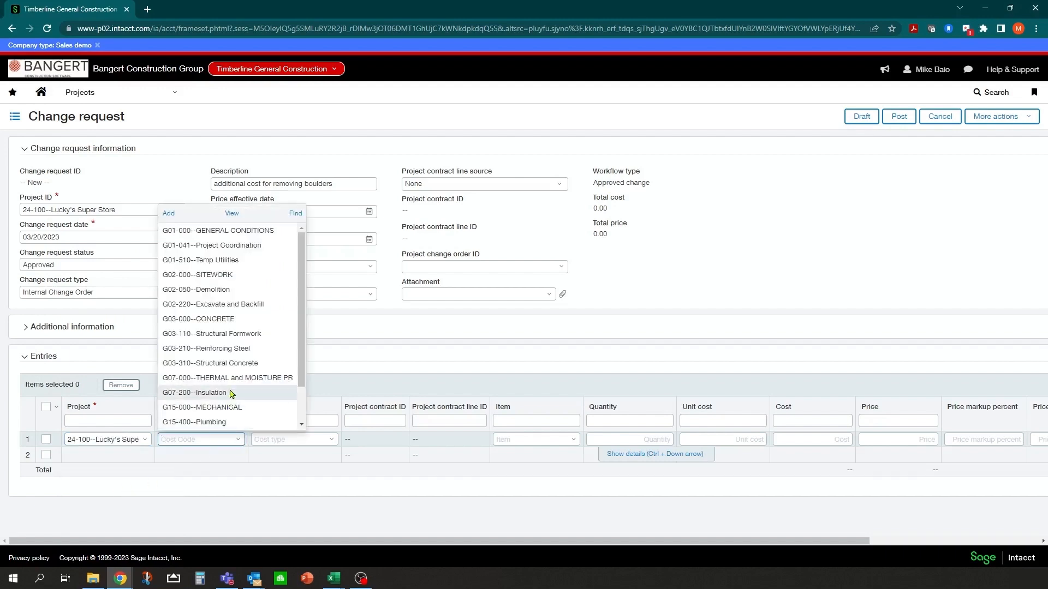
click(214, 305)
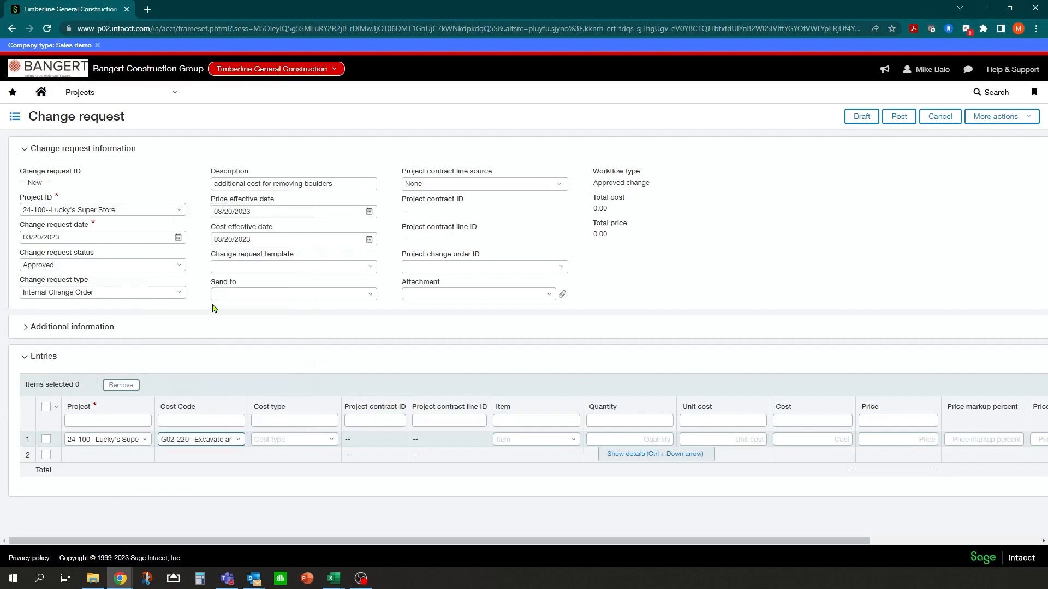
- Assign the LAB--Labor cost type to the first entry line and keep the Labor--Labor item
click(332, 440)
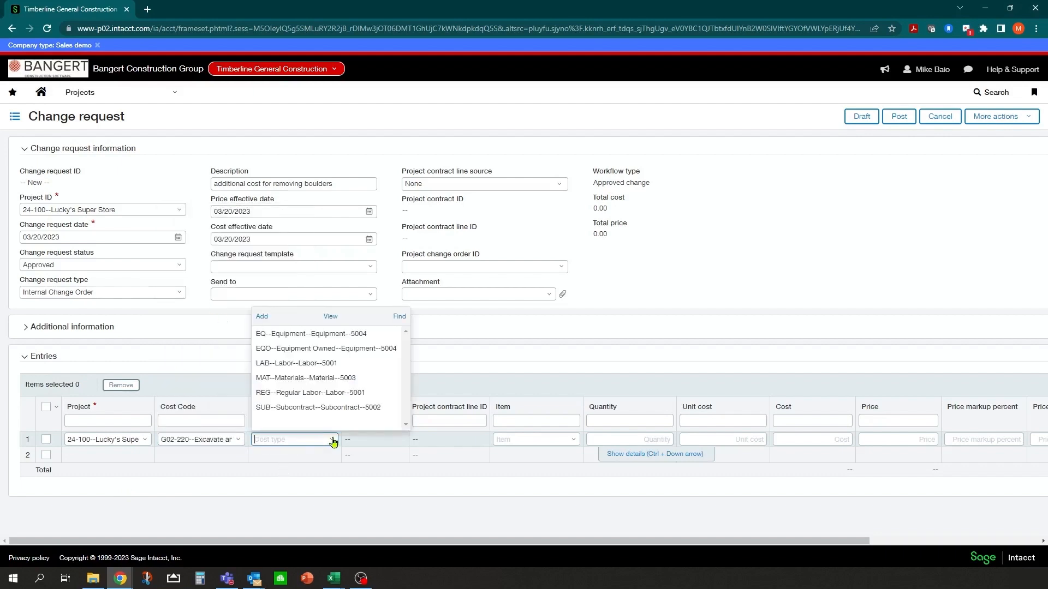
click(284, 364)
key(Tab)
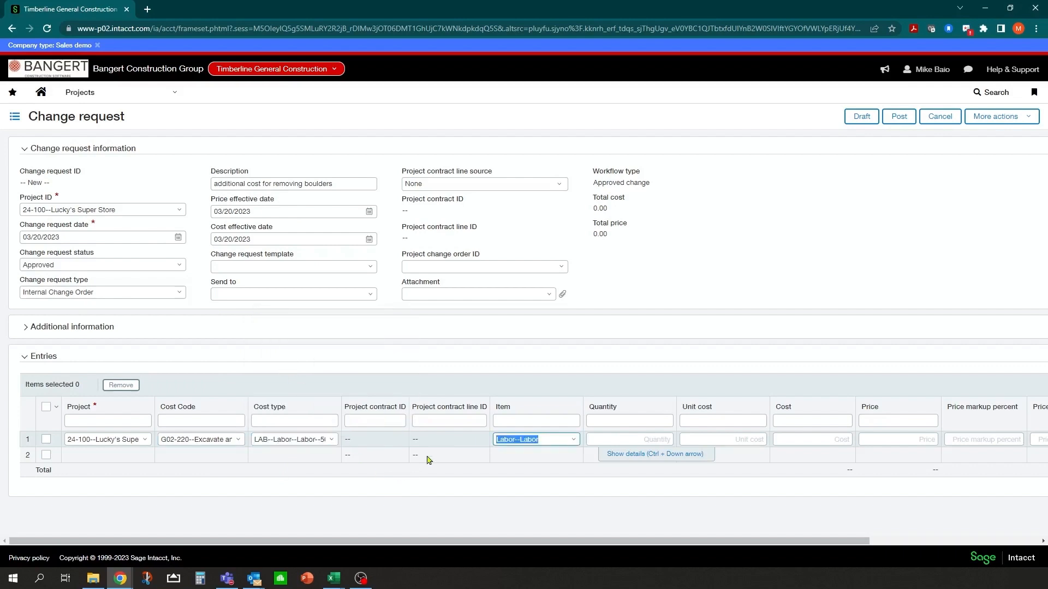
key(Tab)
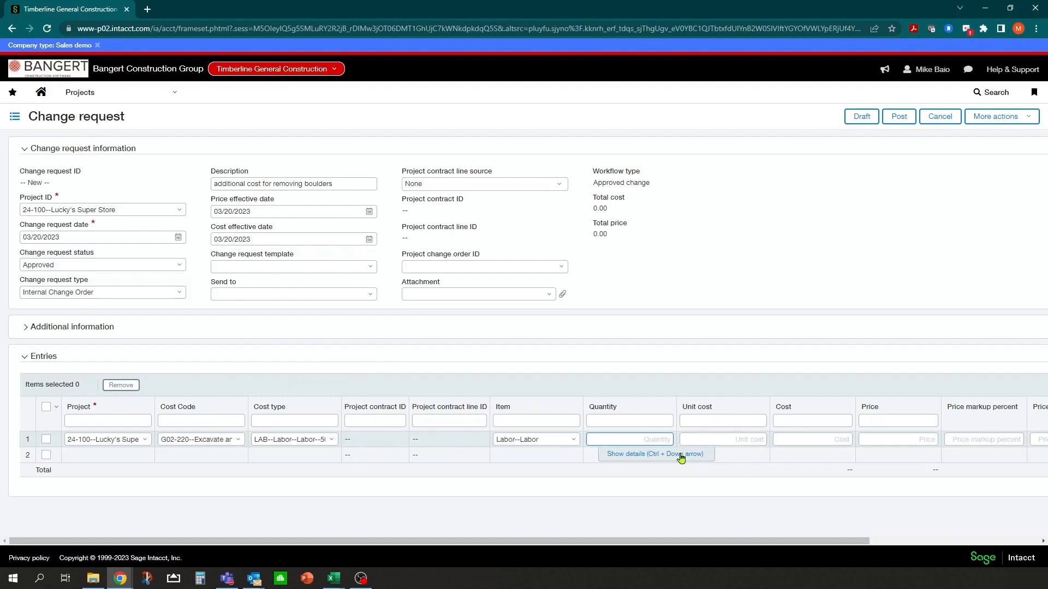
- Enter a quantity of 8 and a unit cost of 56.00 on the labor entry line
text(8)
key(Tab)
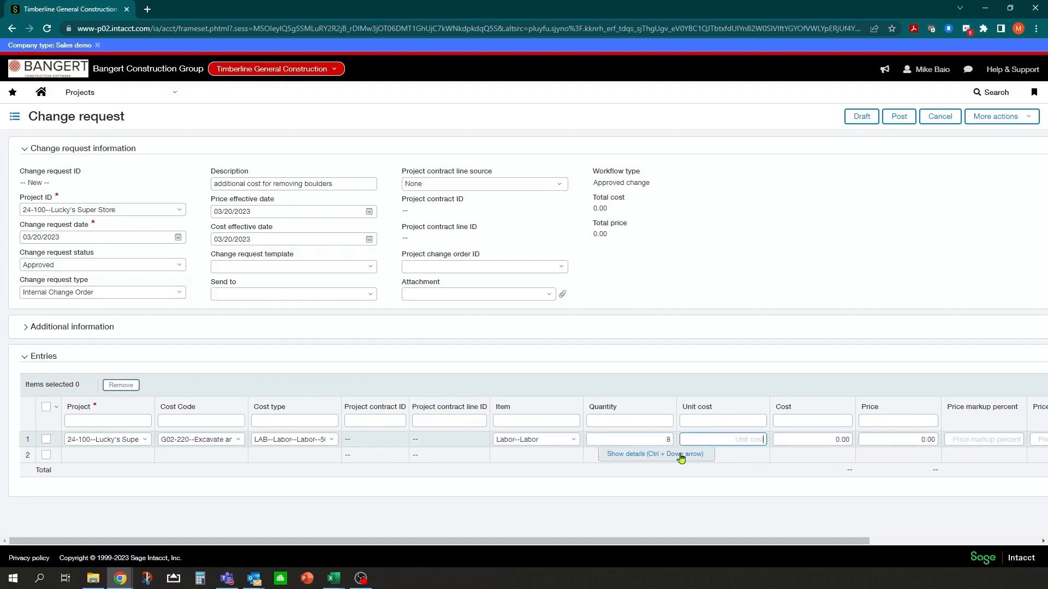
text(56)
key(Tab)
key(Tab)
key(Tab)
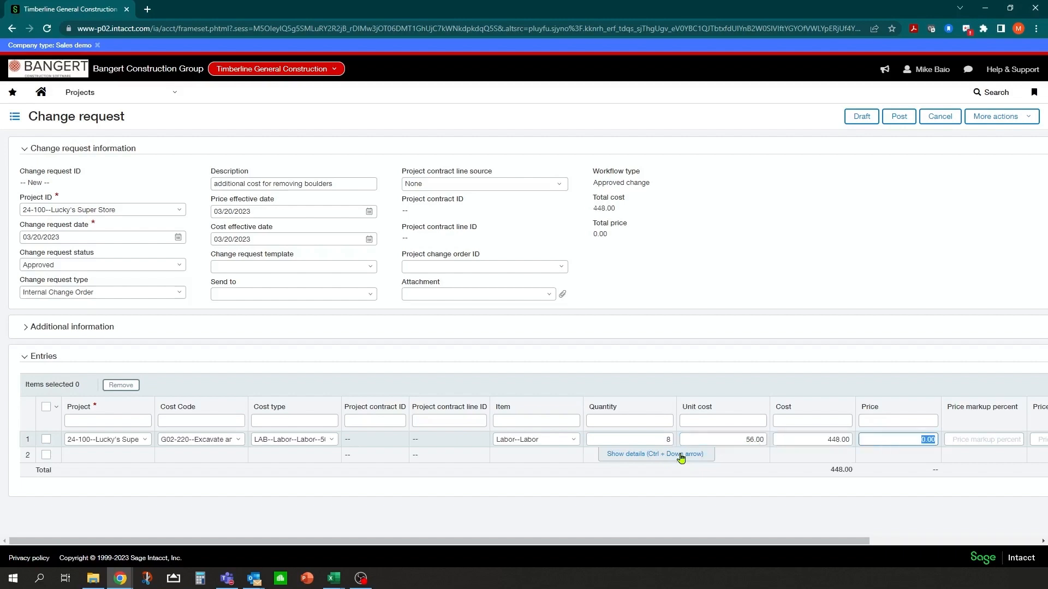
click(822, 439)
- Check the estimate ID linked to the labor entry line and post the change request
click(1007, 541)
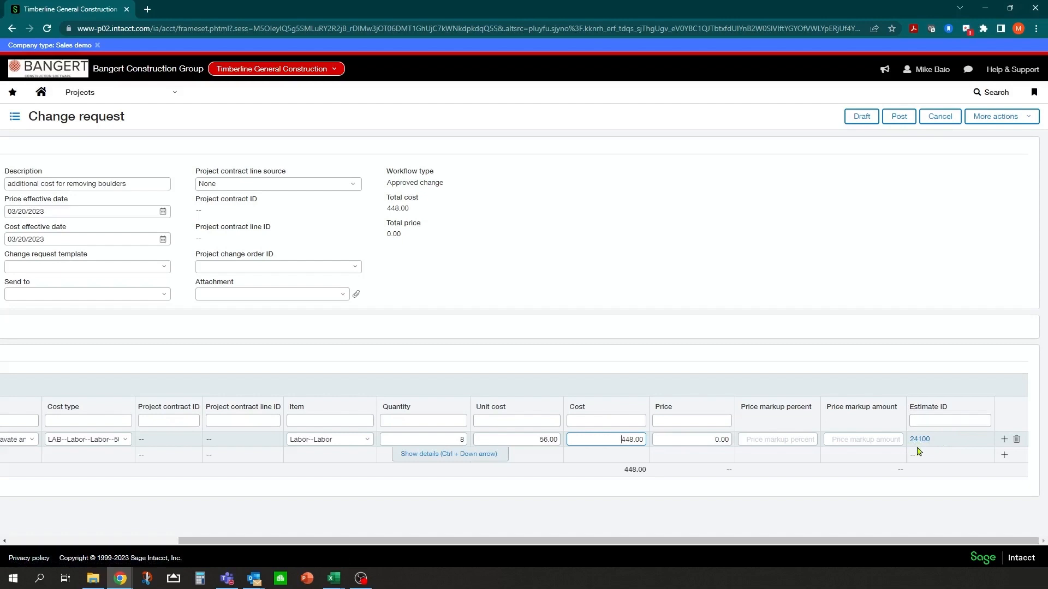
click(76, 542)
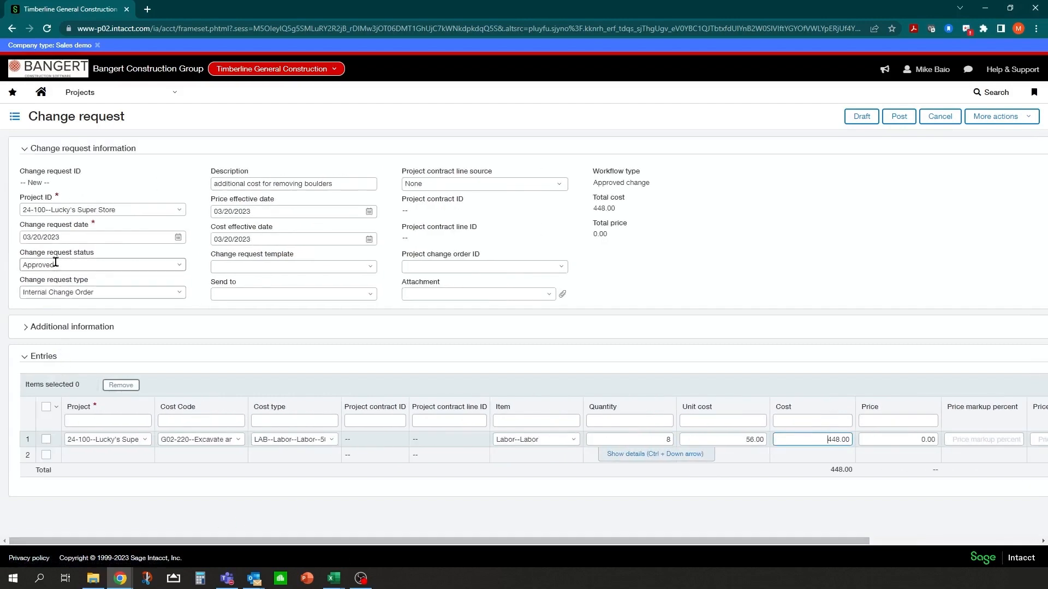
click(896, 117)
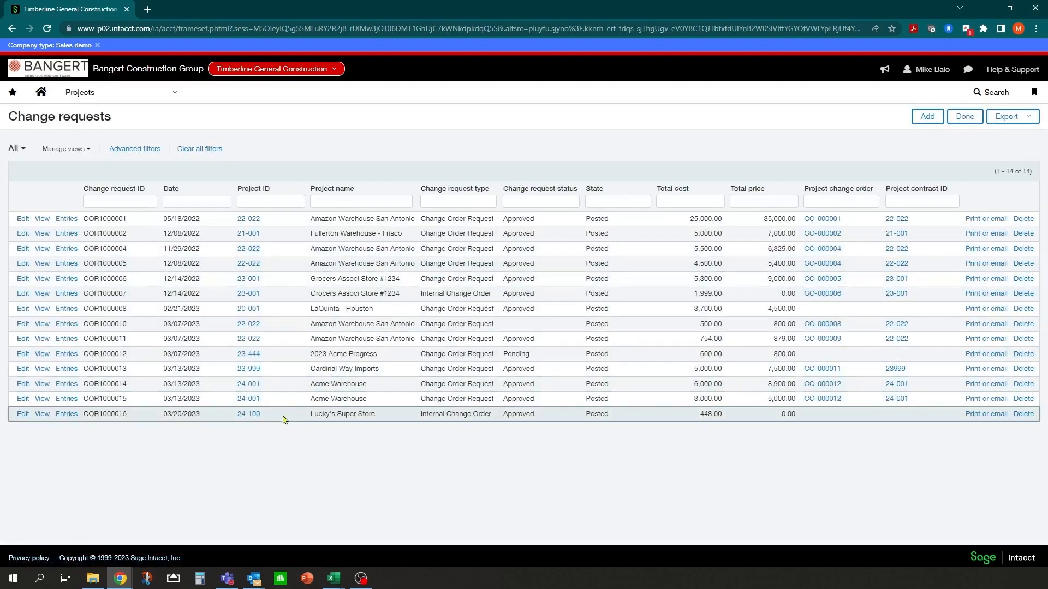
- Add a new project change order for 24-100--Lucky's Super Store with a price effective date of 03/20/2023
click(161, 97)
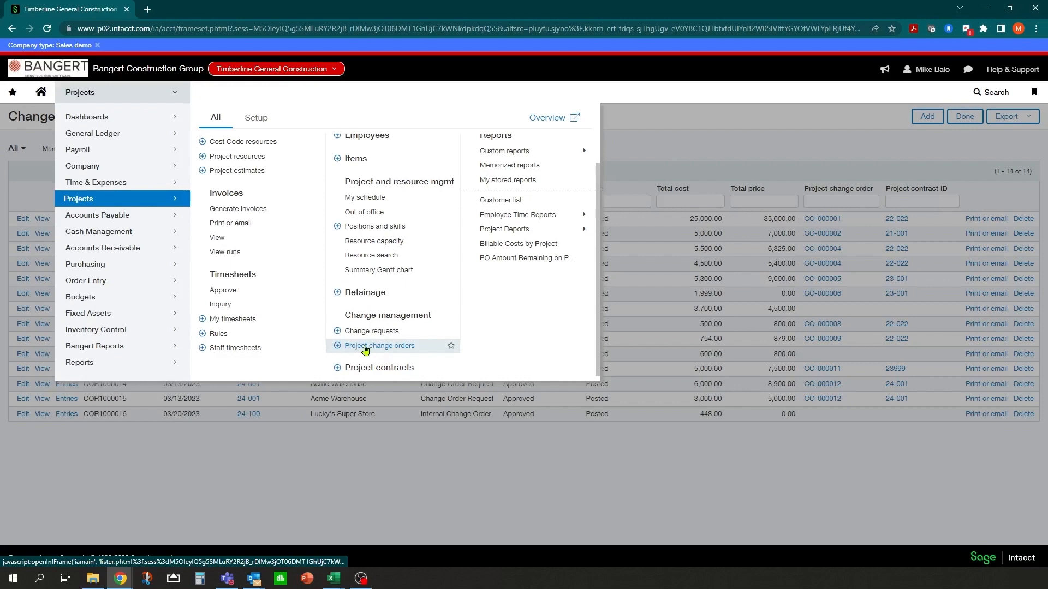
click(364, 347)
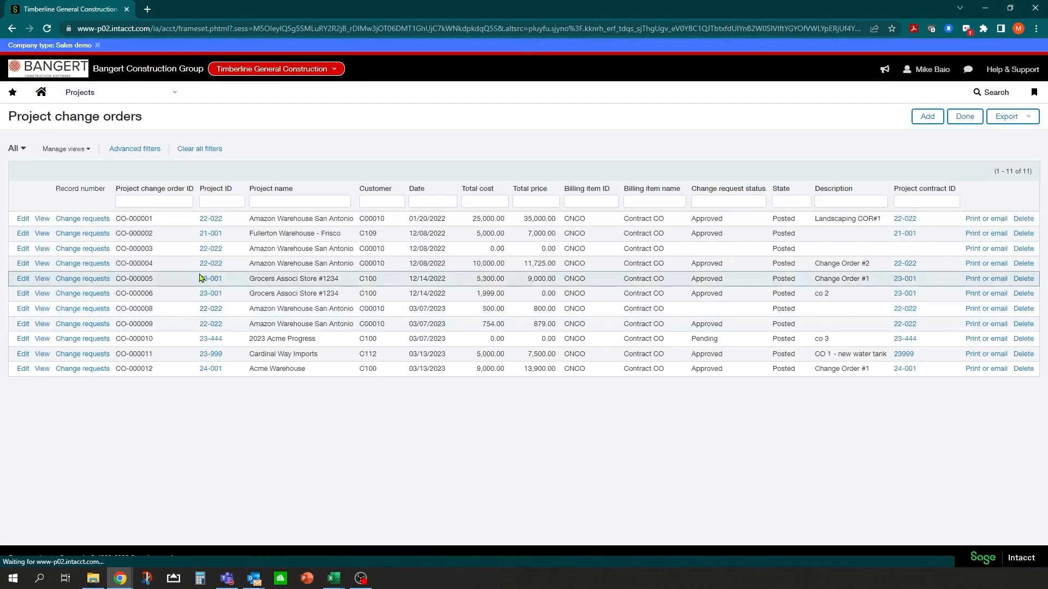
click(927, 116)
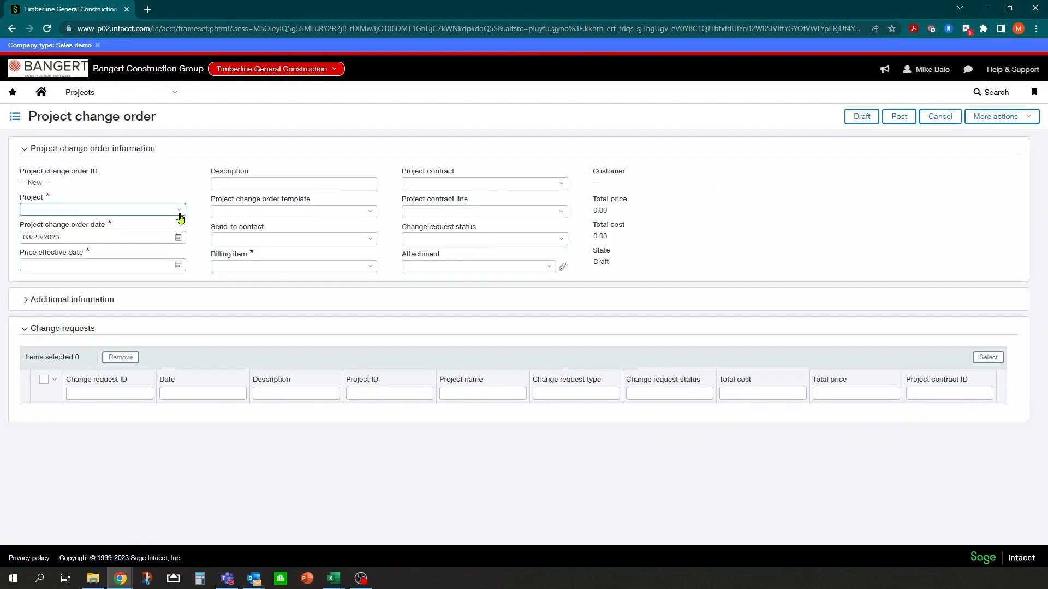
click(180, 214)
text(24-10)
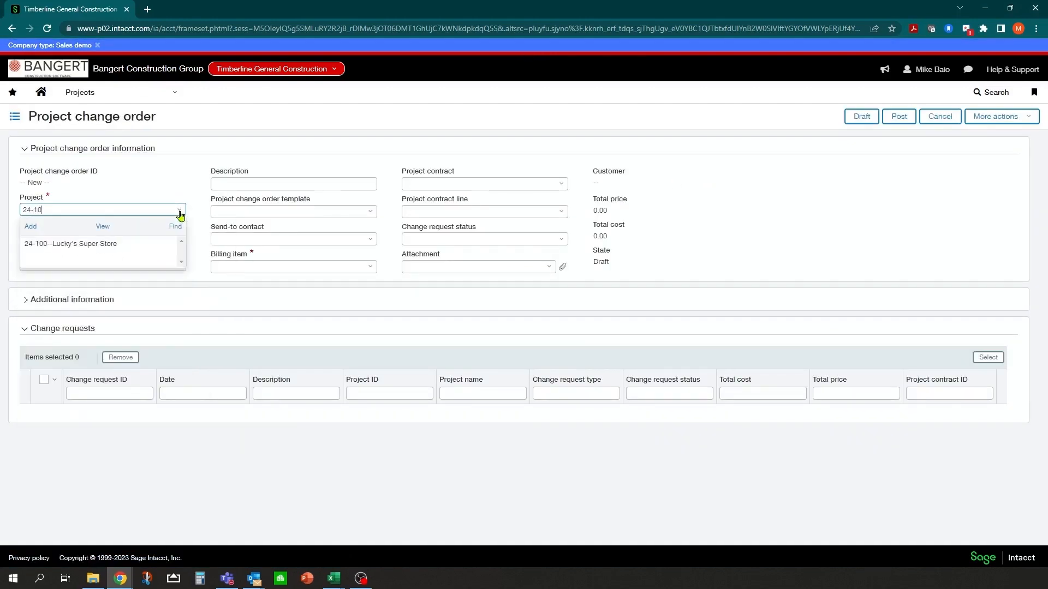
text(0)
click(129, 243)
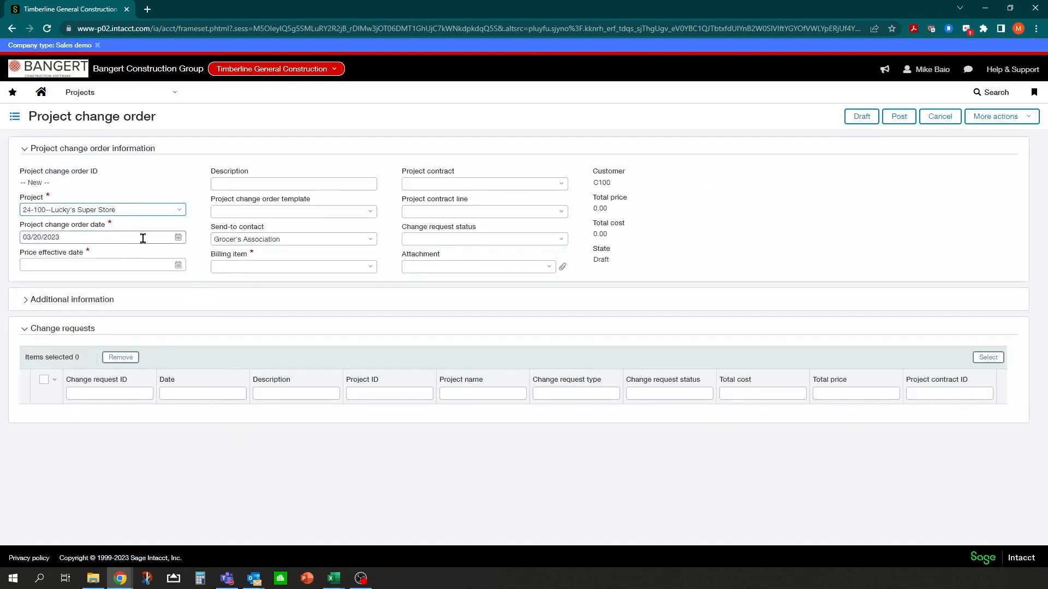
click(177, 266)
click(54, 363)
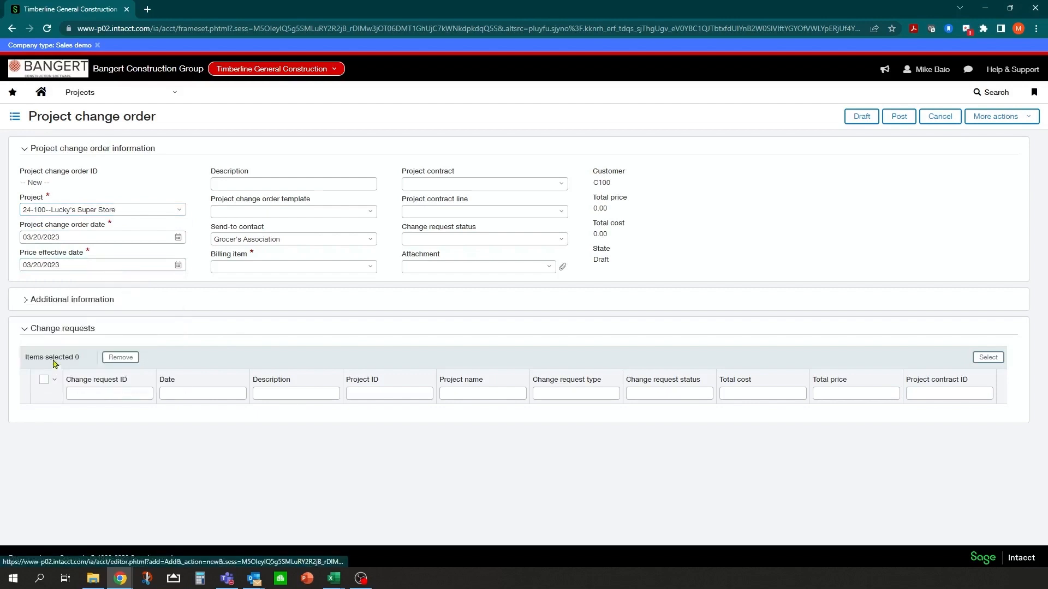
- Describe the new change order as "Additional cost - remove boulder" and set its billing item to CNCO--Contract CO
click(247, 183)
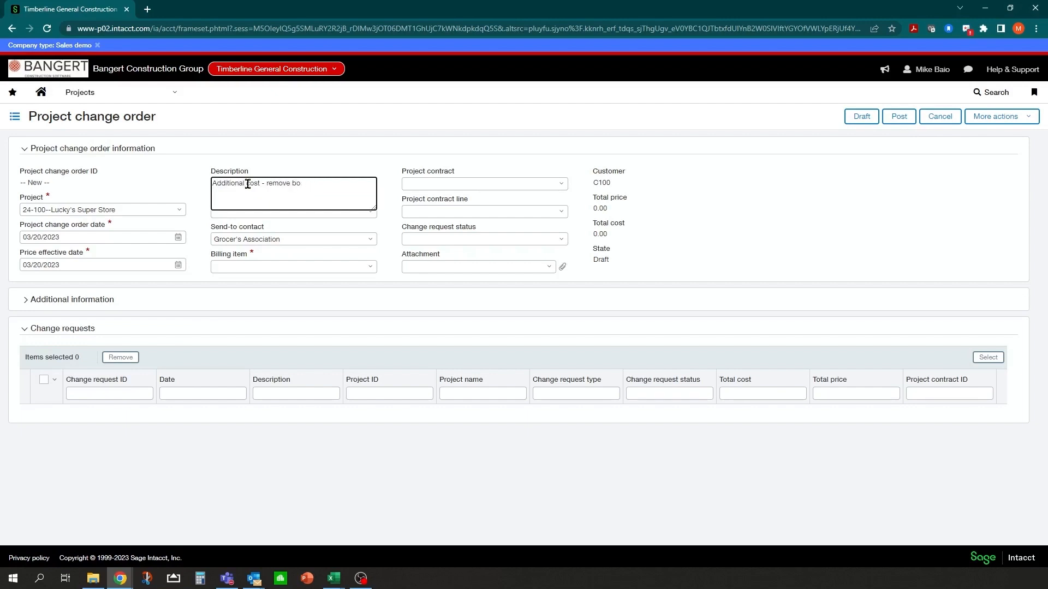
text(Additional cost - remove boulder)
key(Tab)
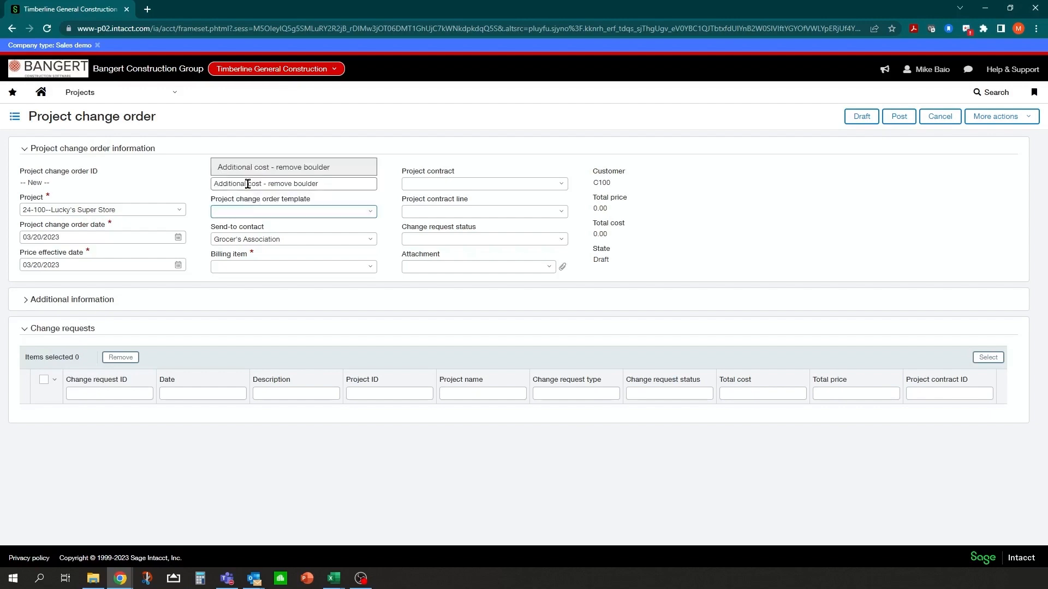
click(389, 204)
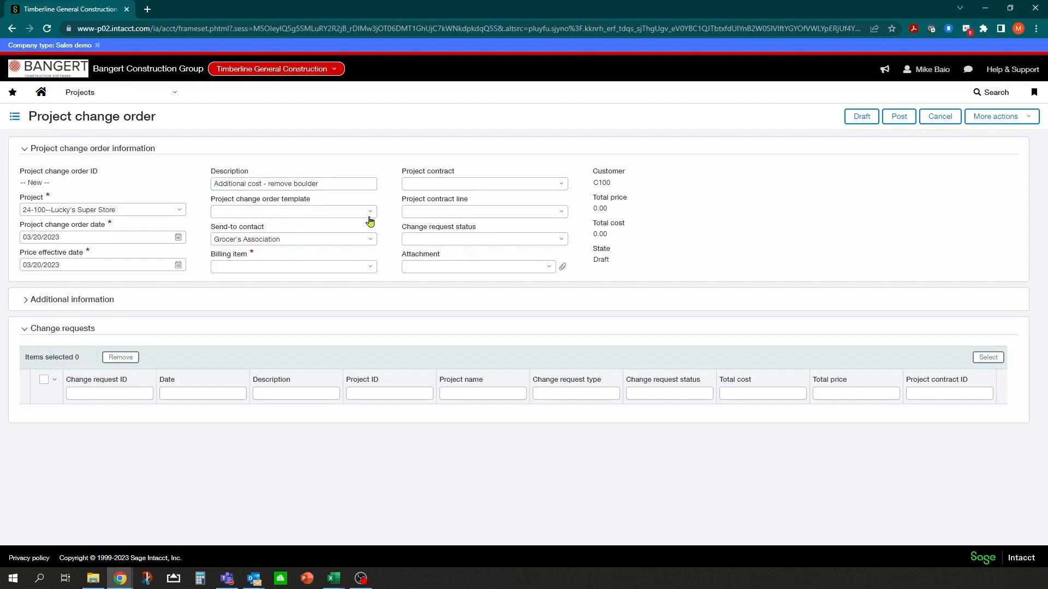
click(370, 271)
scroll(289, 355, down, 2)
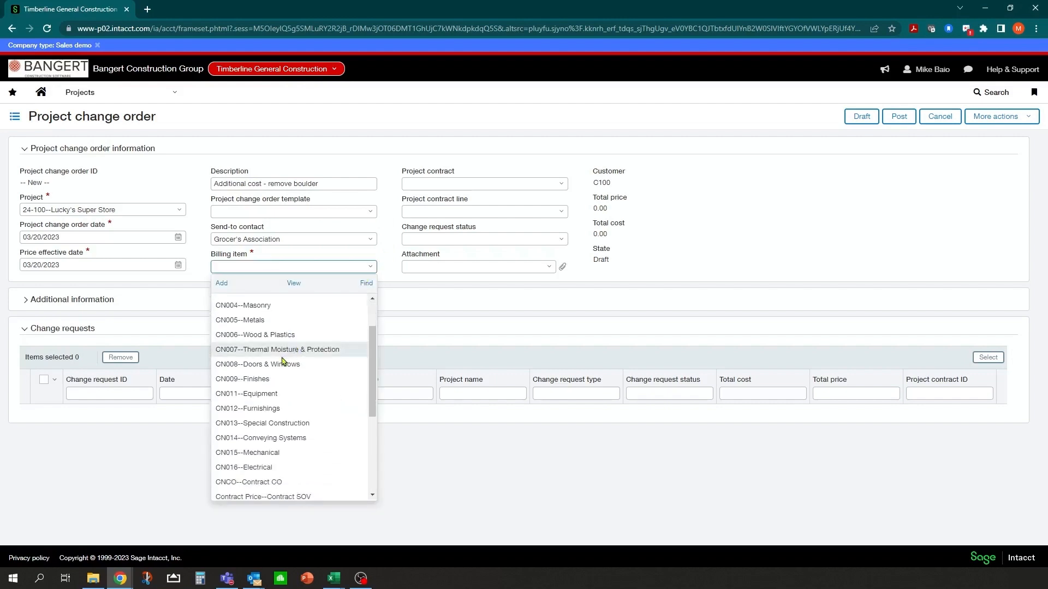
scroll(284, 382, down, 2)
click(271, 428)
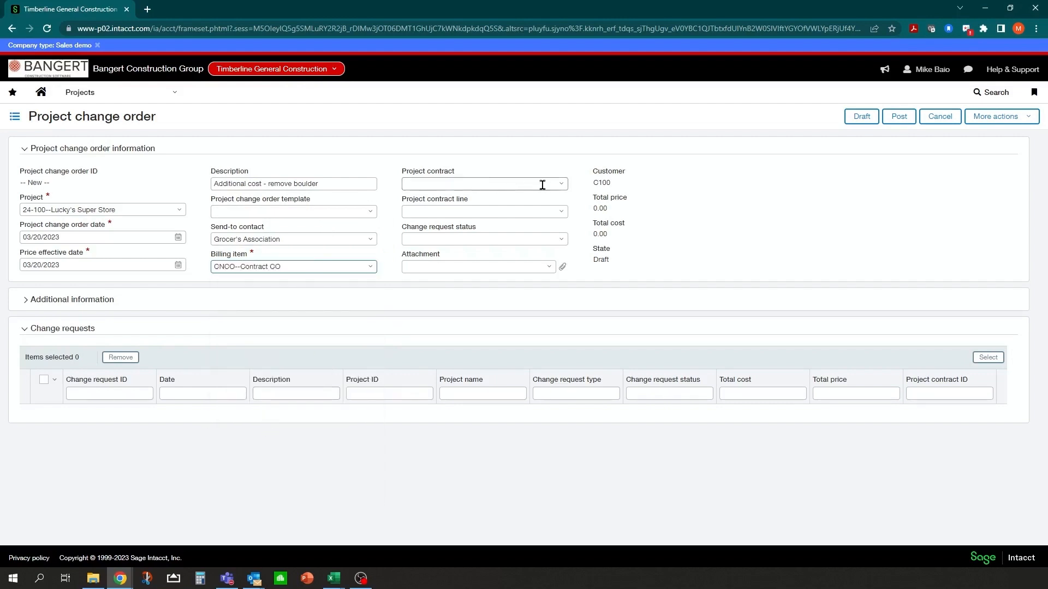
- Set the change request status of the project change order to Pending and post it
click(558, 241)
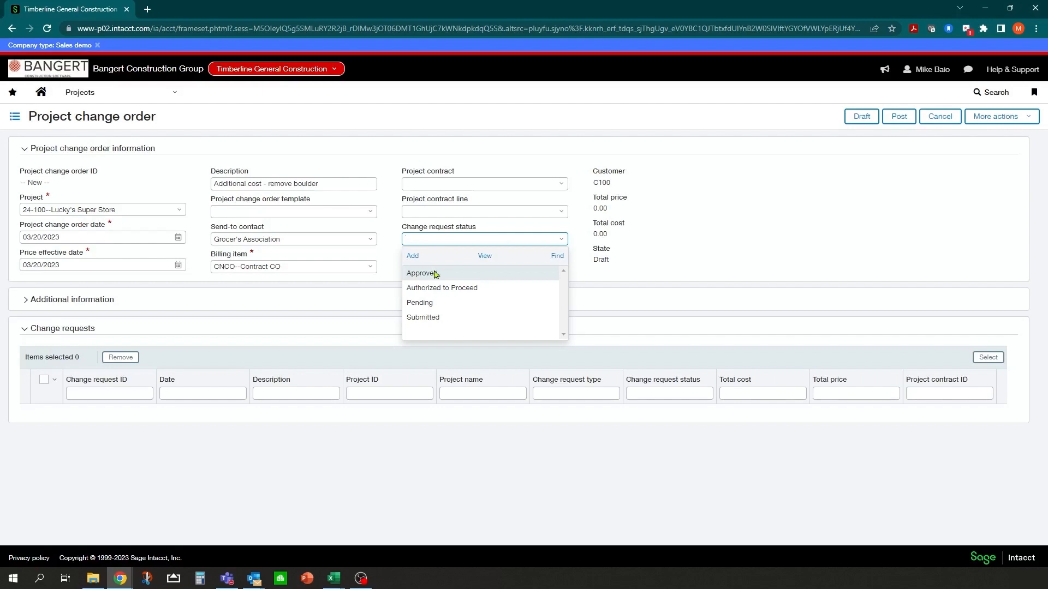
click(419, 308)
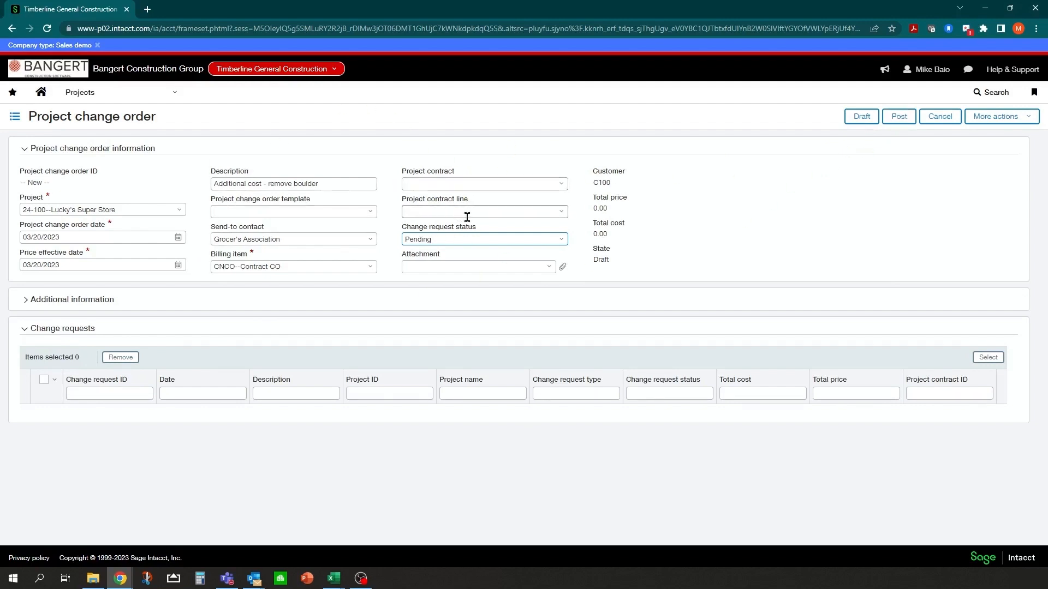
click(897, 117)
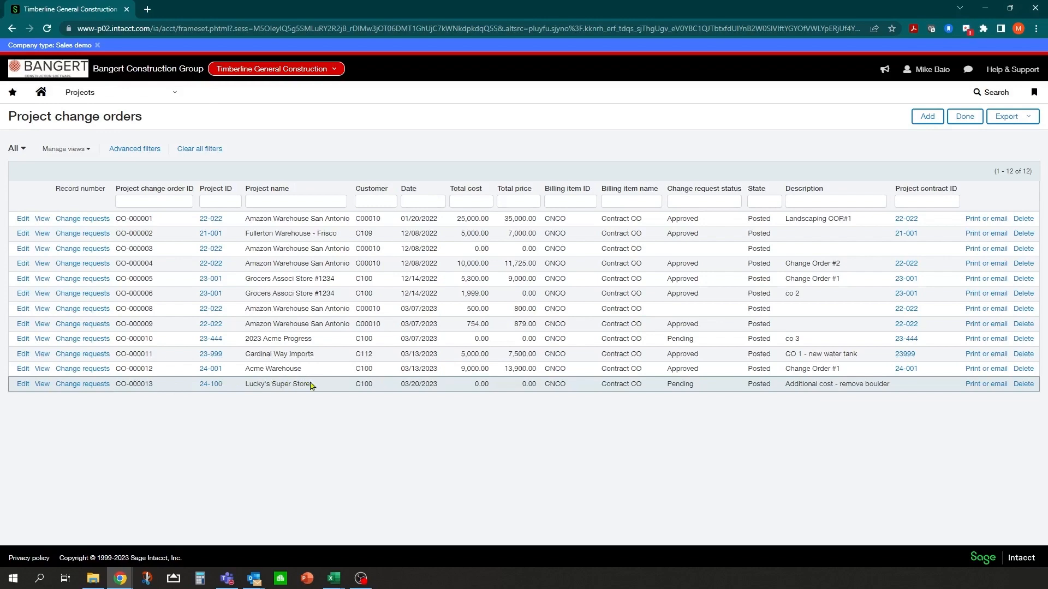
- Reopen the Lucky's Super Store change order, attach the "additional cost for removing boulders" change request, and post it again
click(23, 384)
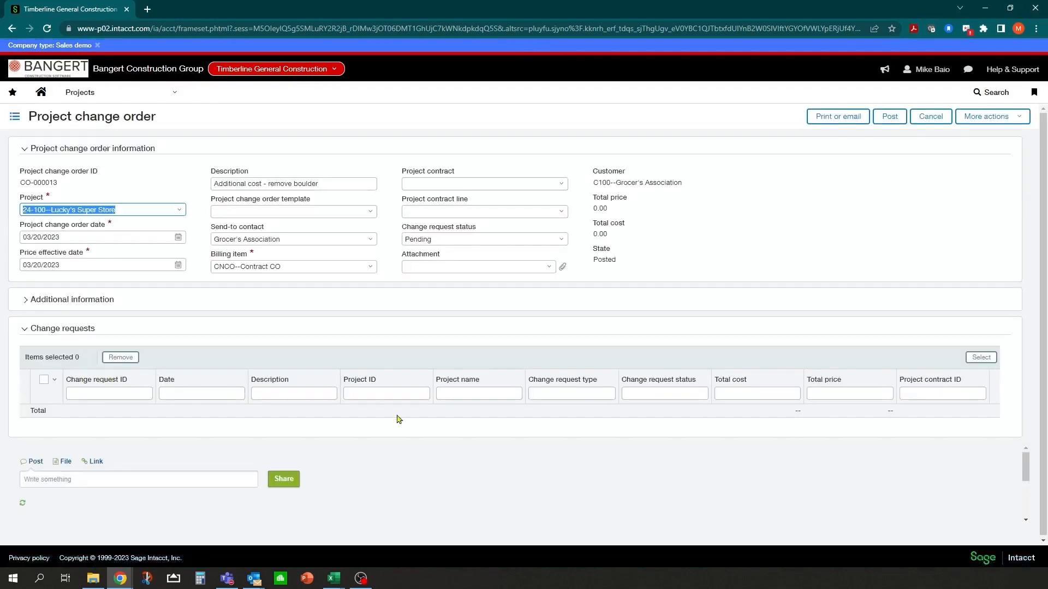
click(981, 358)
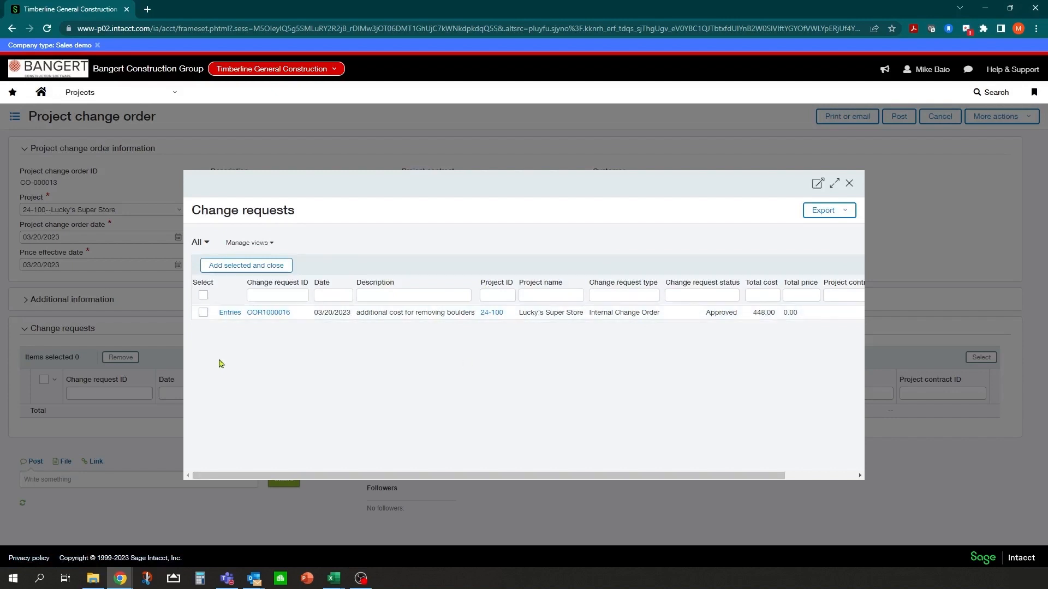
click(203, 316)
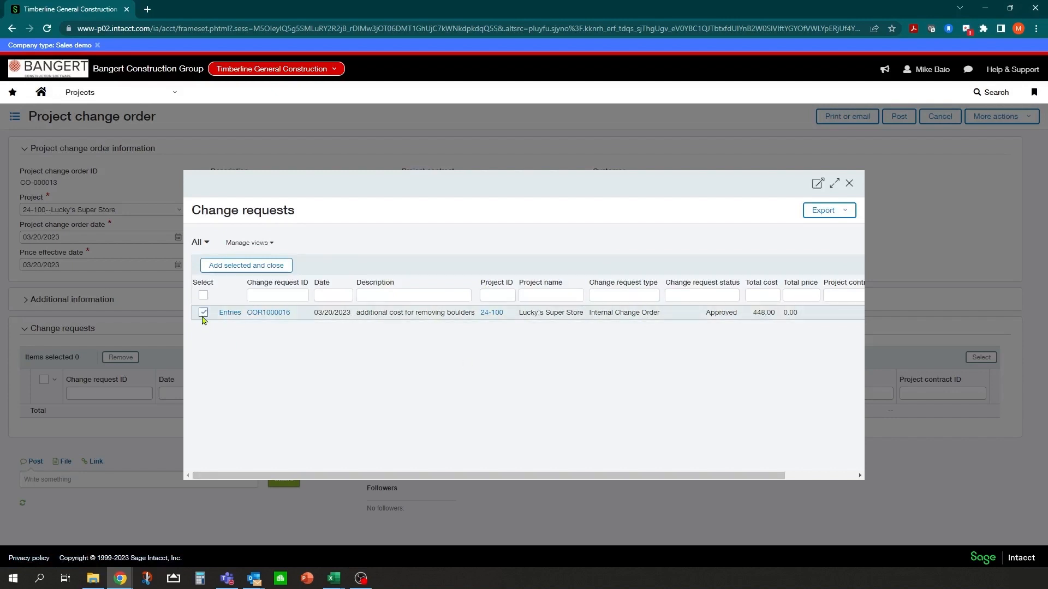
click(234, 266)
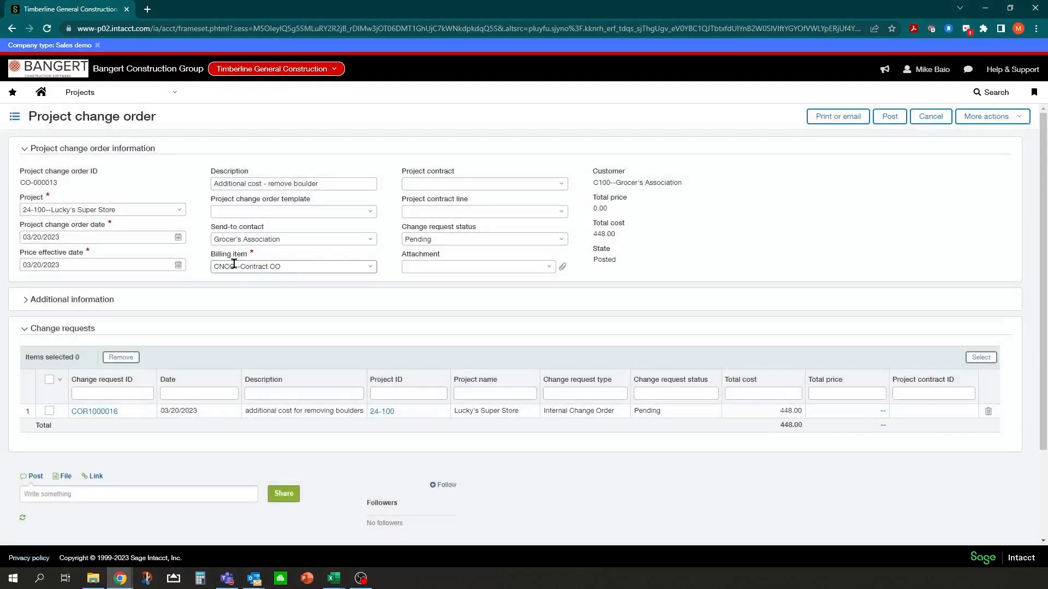
drag(614, 234, 595, 240)
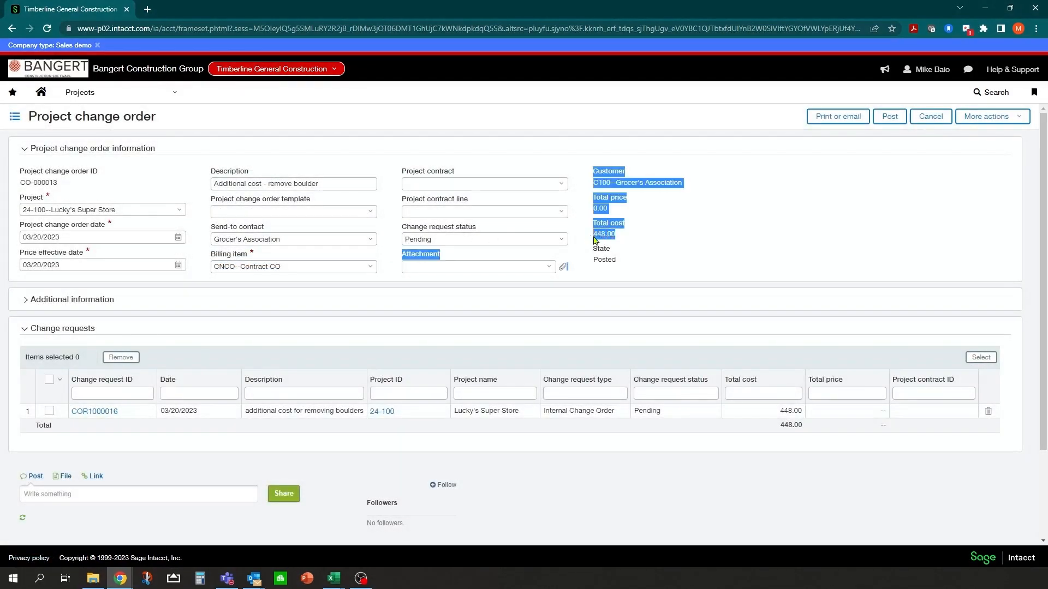
click(622, 220)
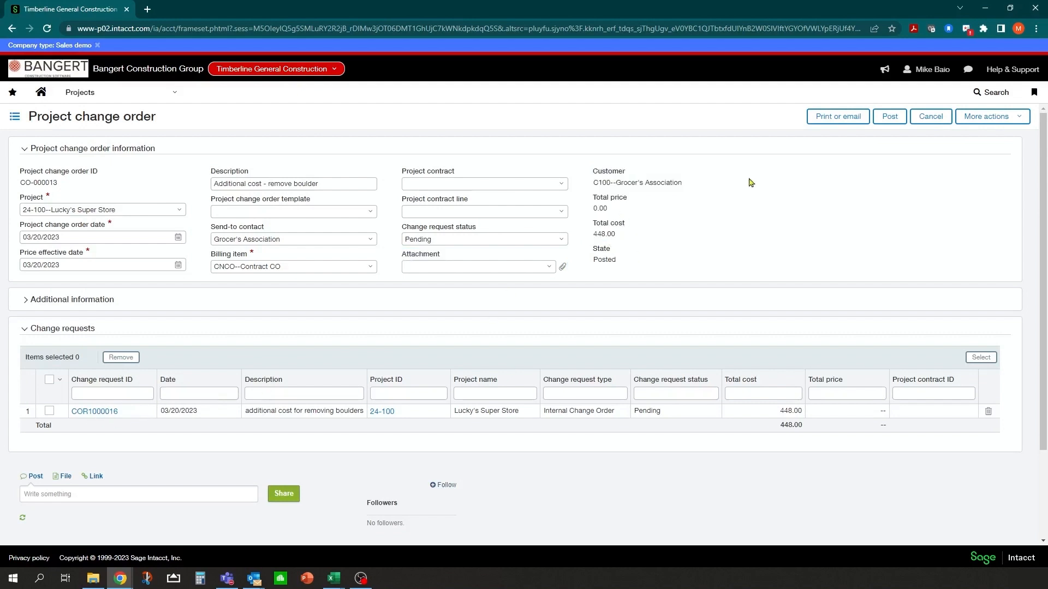
click(886, 118)
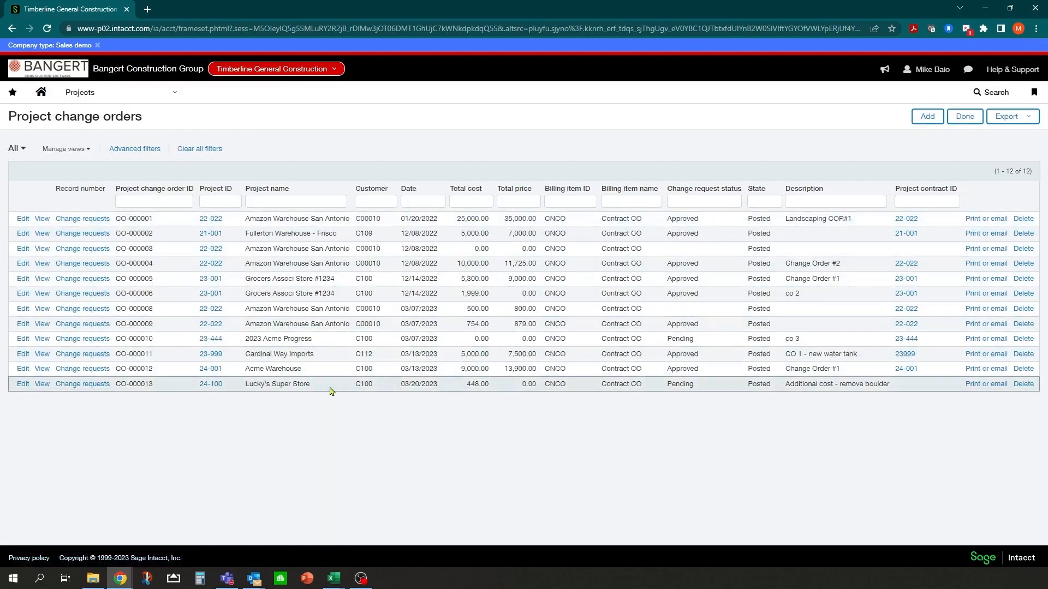
- Change the Lucky's Super Store change order's change request status to Approved and post it
drag(666, 384, 702, 394)
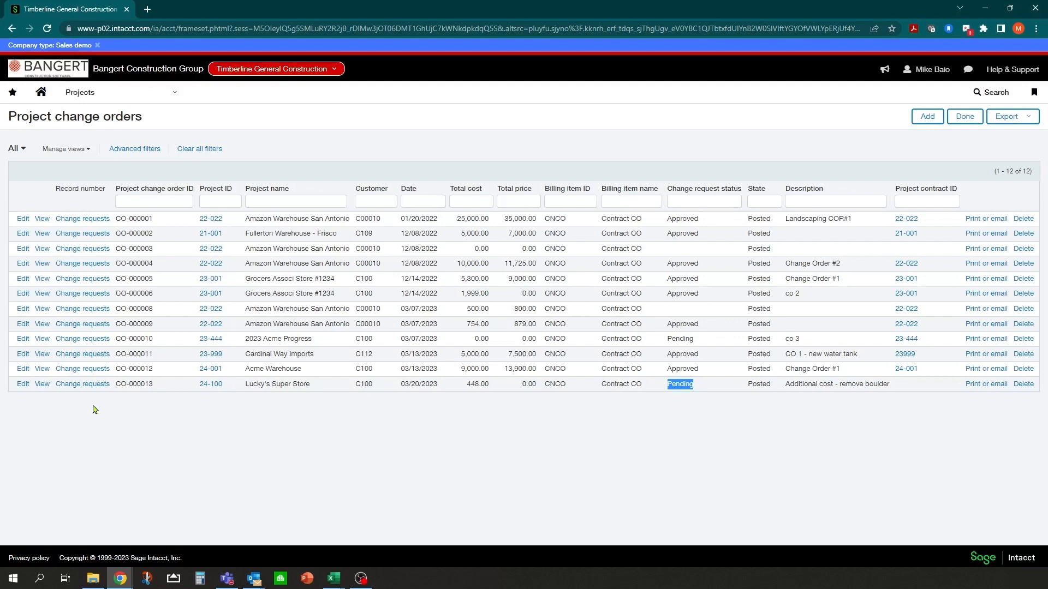
click(23, 386)
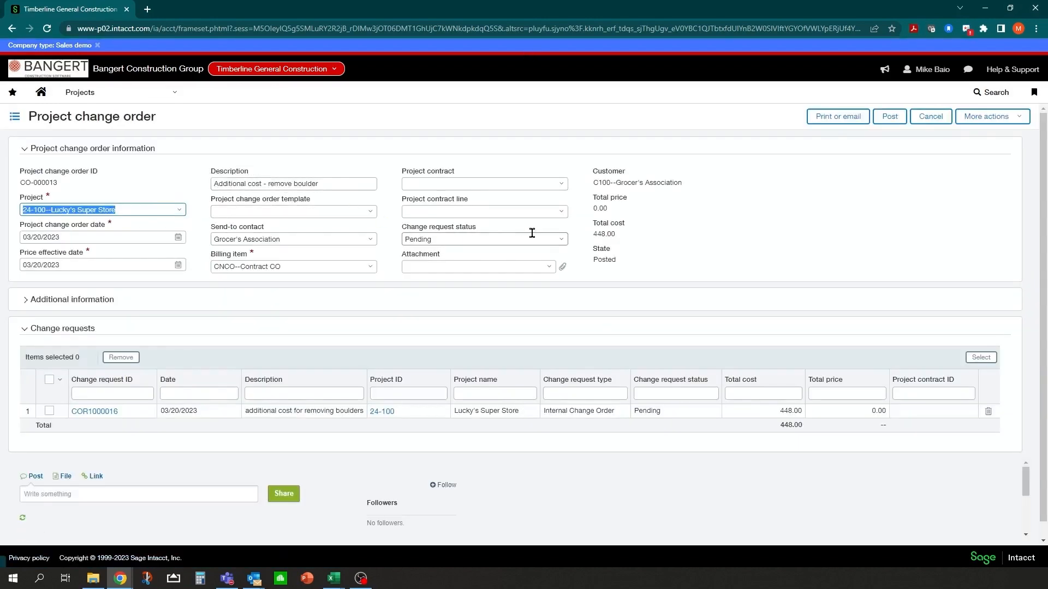
click(562, 245)
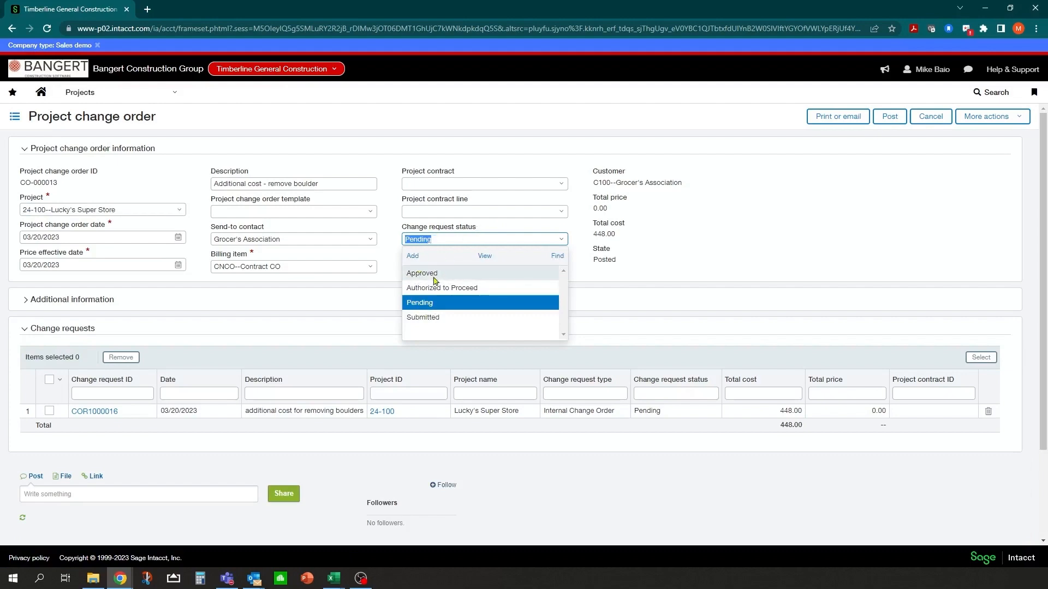
click(431, 273)
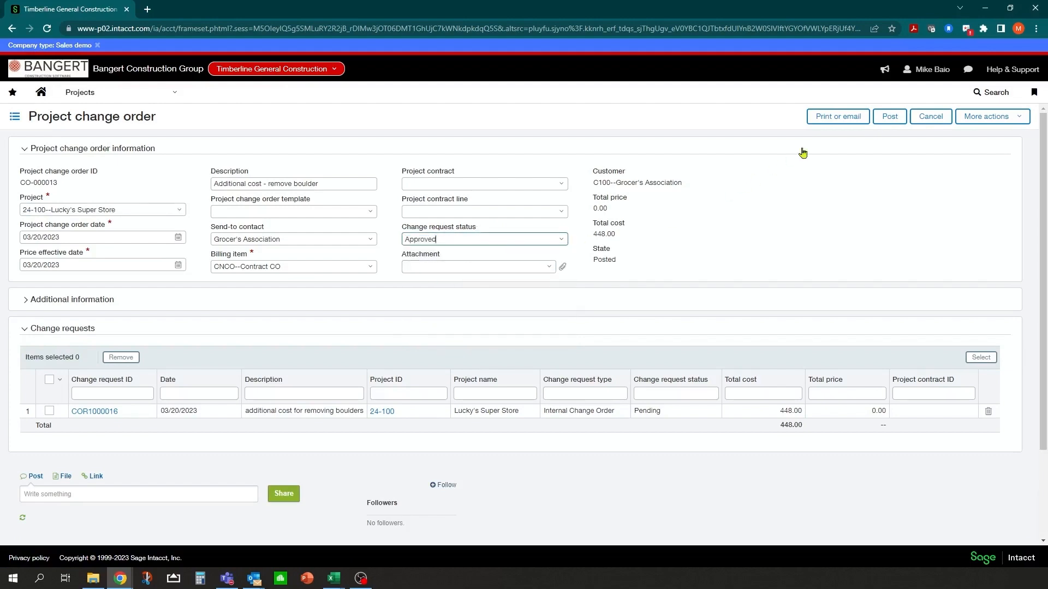
click(890, 116)
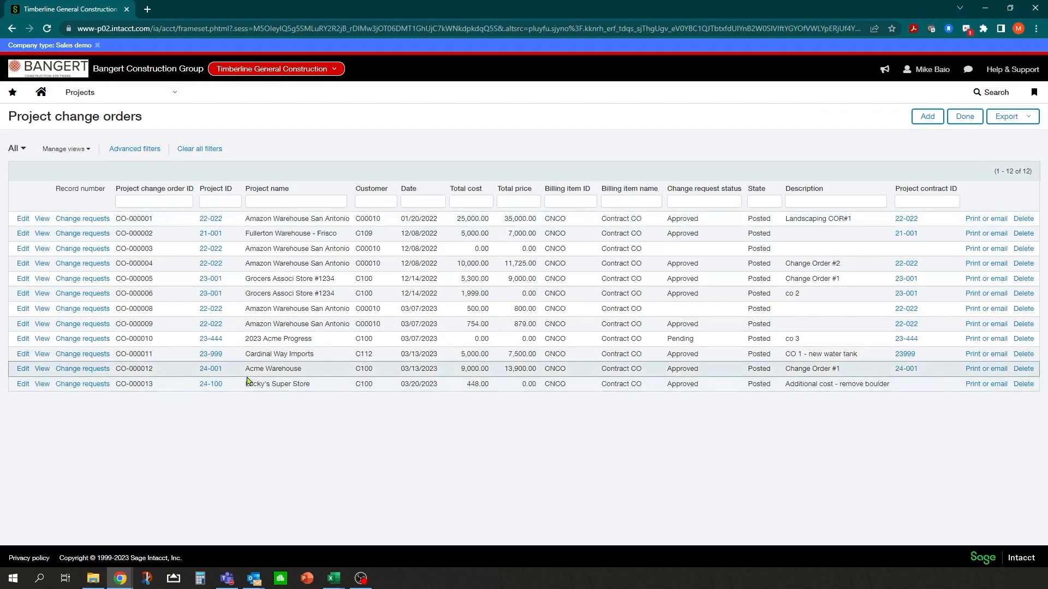
- Open the list of project estimates and filter it by project ID 24-100
click(170, 94)
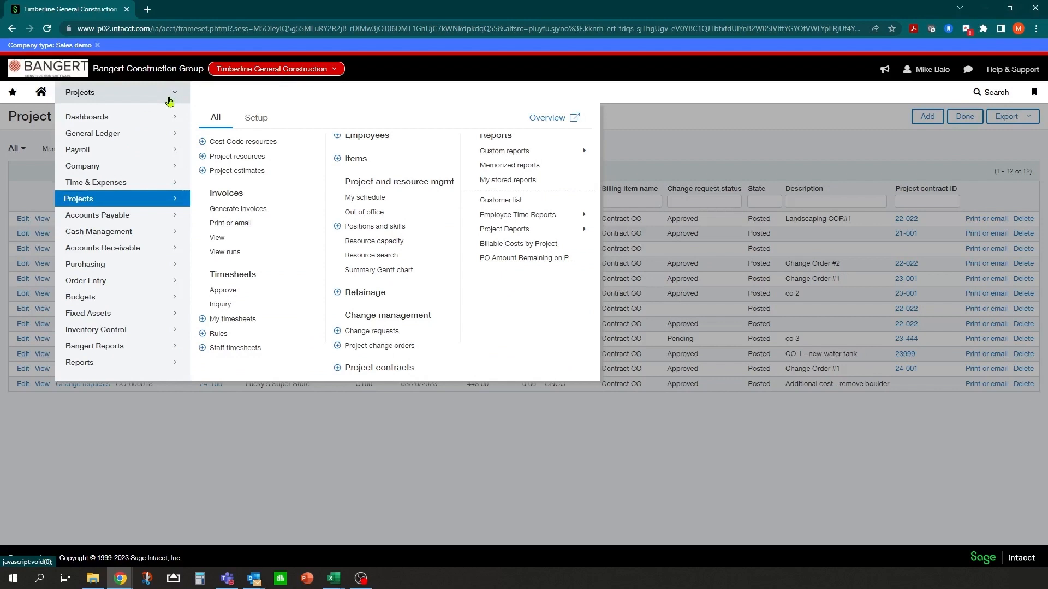
click(252, 118)
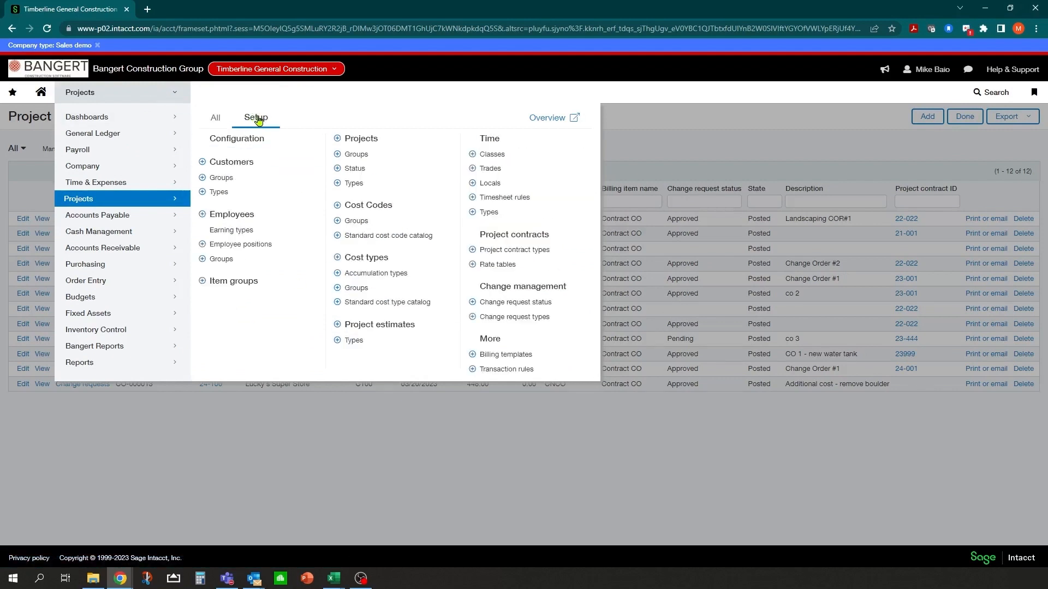
click(377, 329)
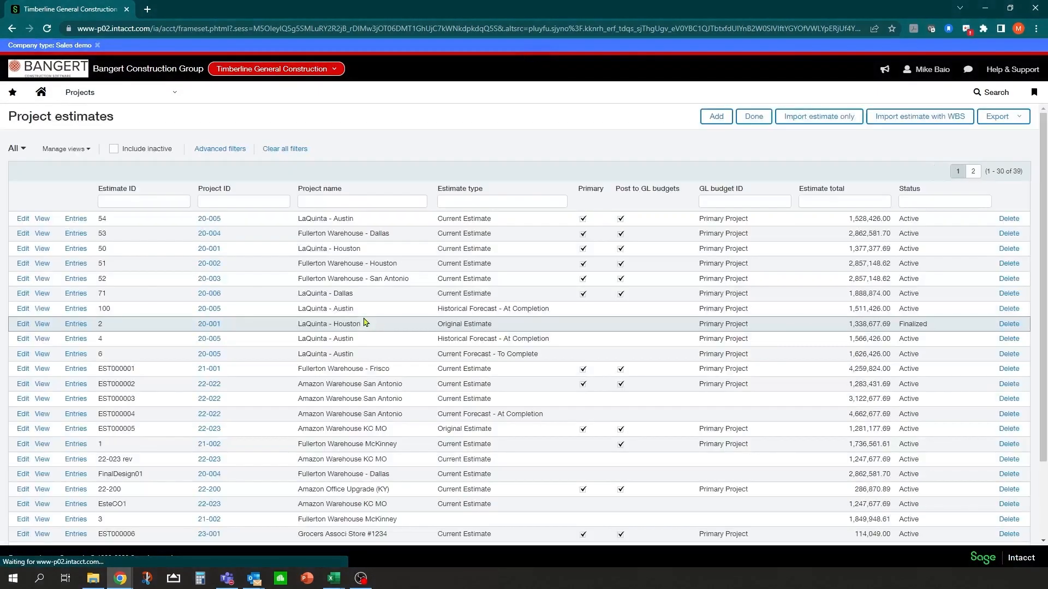
click(227, 201)
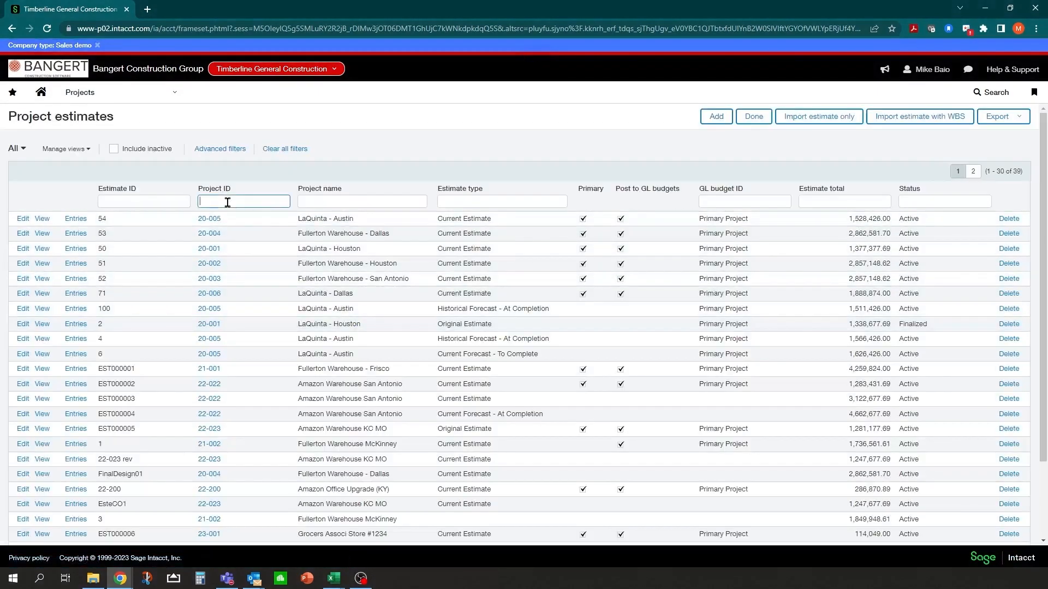
text(24-100)
key(Return)
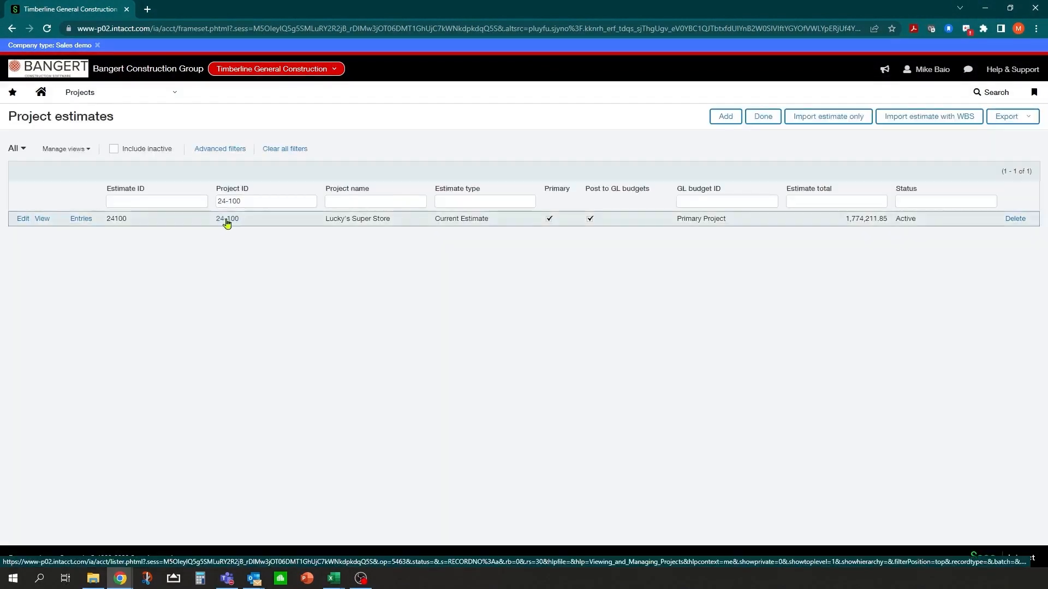
- View the entries of the Lucky's Super Store estimate and check the effective date of the G02-220 LAB line
click(80, 220)
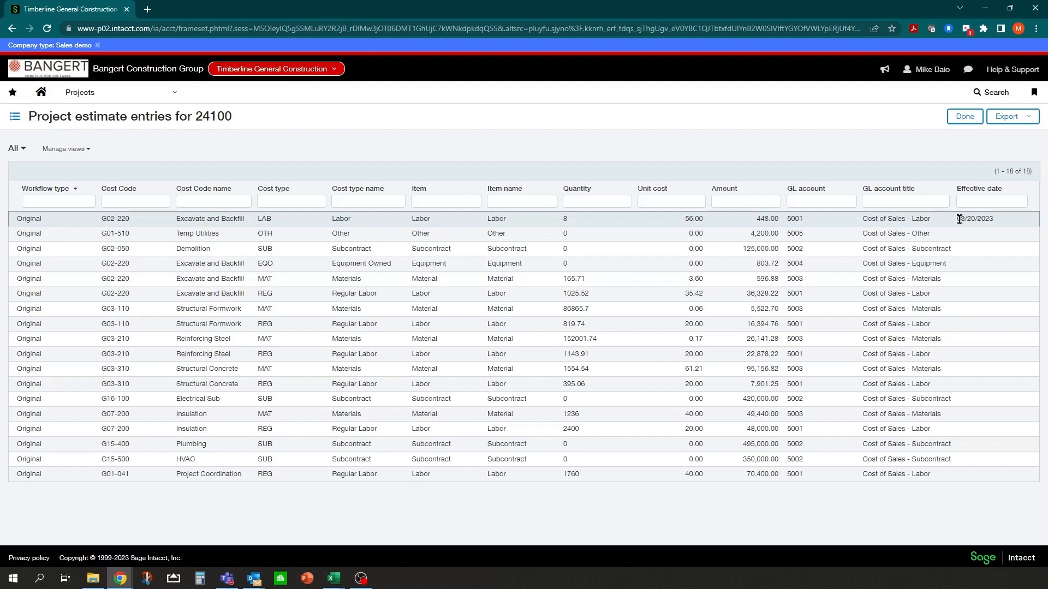
drag(957, 219, 1001, 222)
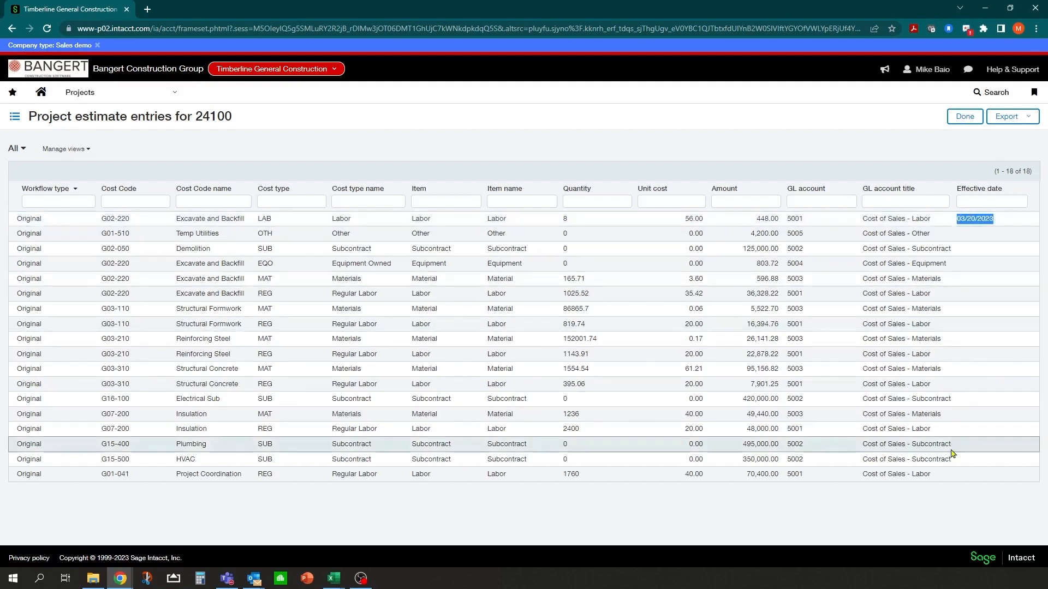
drag(868, 234, 135, 106)
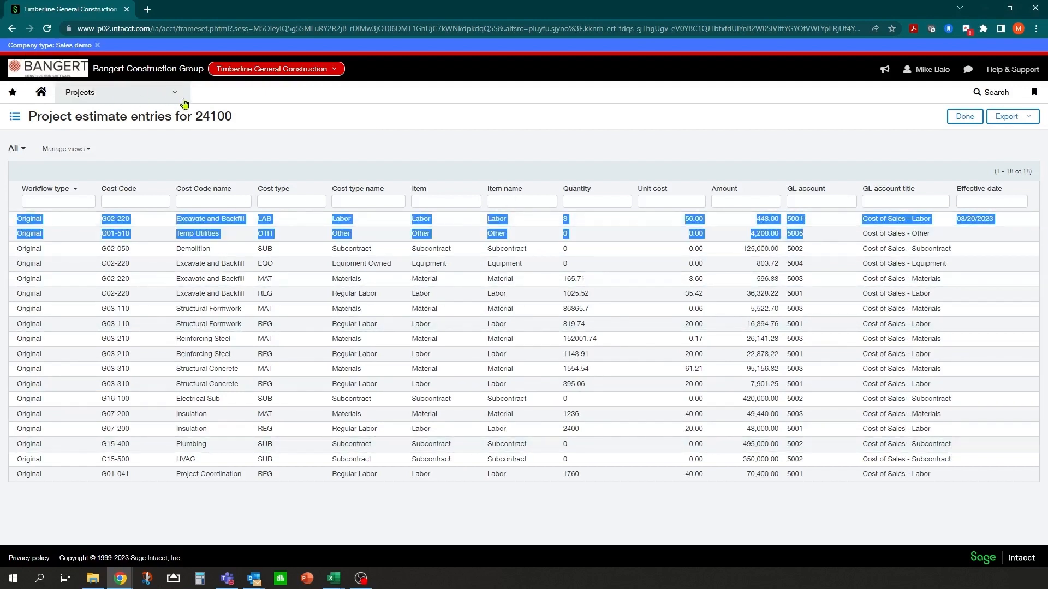
- Open the Project Performance dashboard and review its project overview, project profitability and customer profitability reports
click(42, 96)
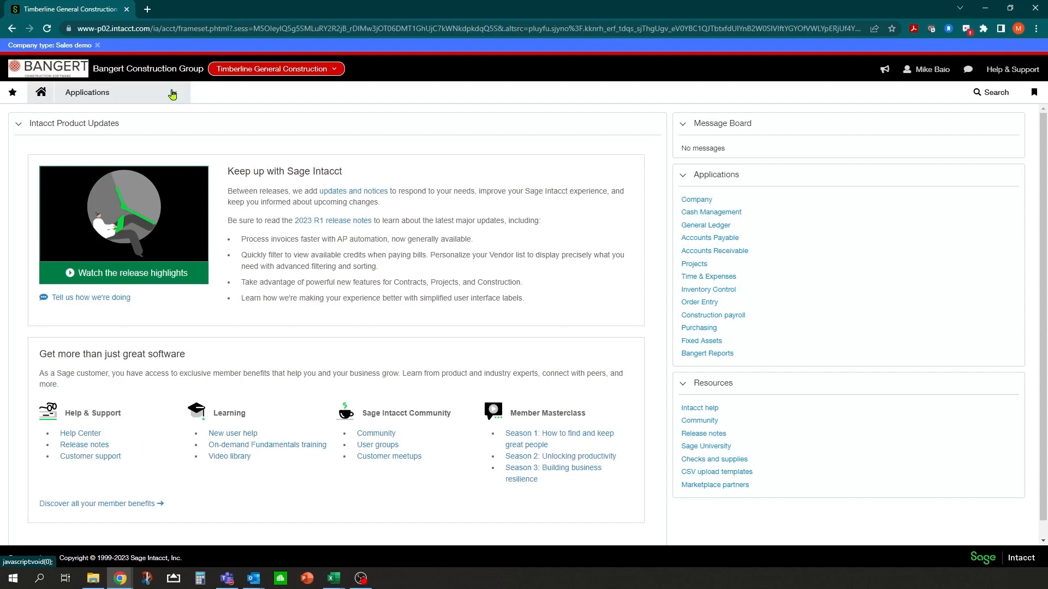
click(172, 94)
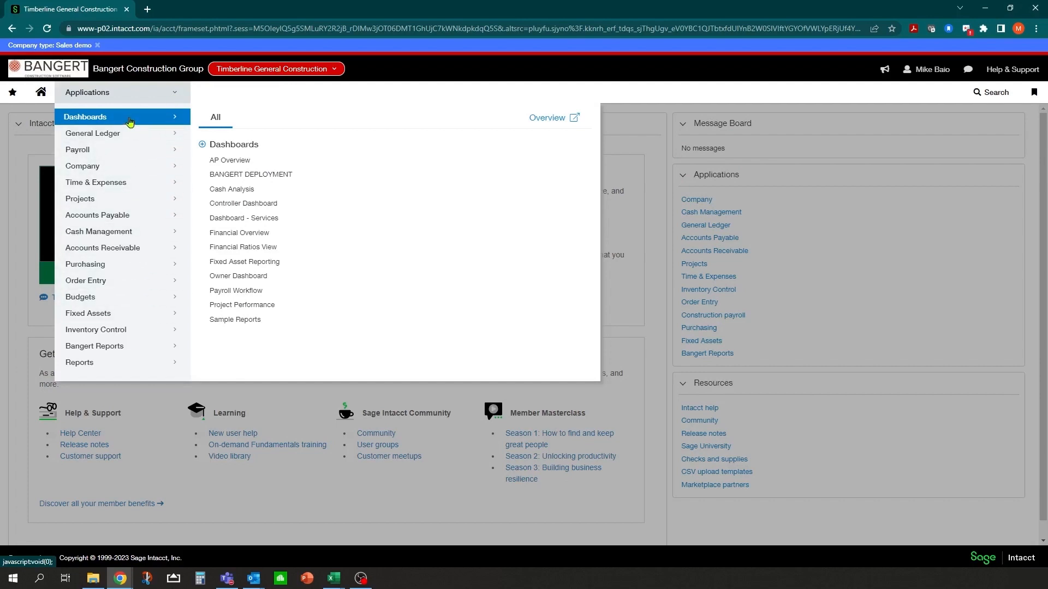
click(241, 309)
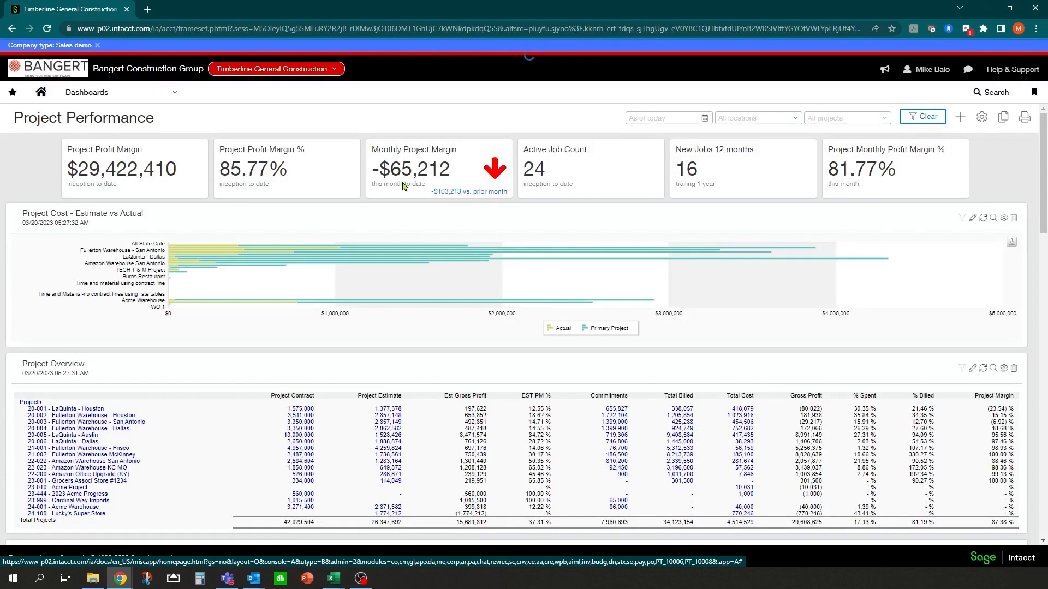
scroll(229, 332, down, 3)
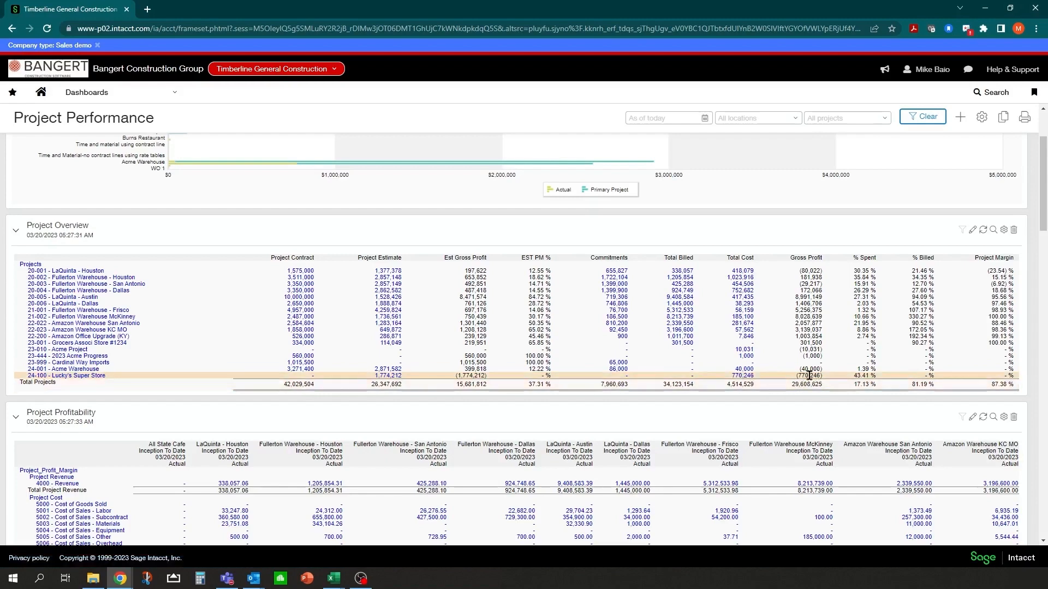
scroll(458, 382, down, 2)
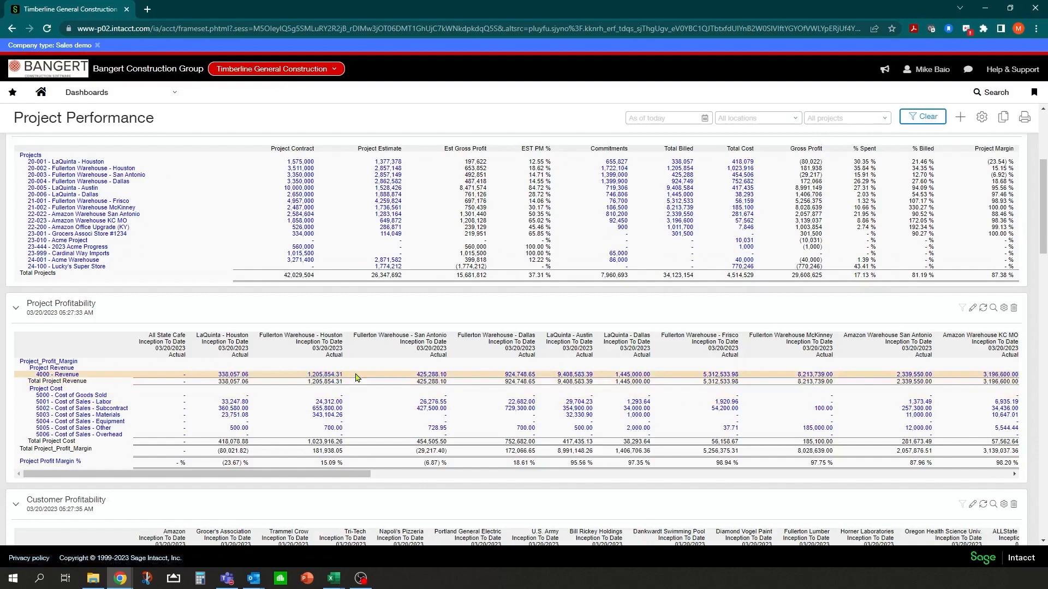
scroll(355, 377, down, 6)
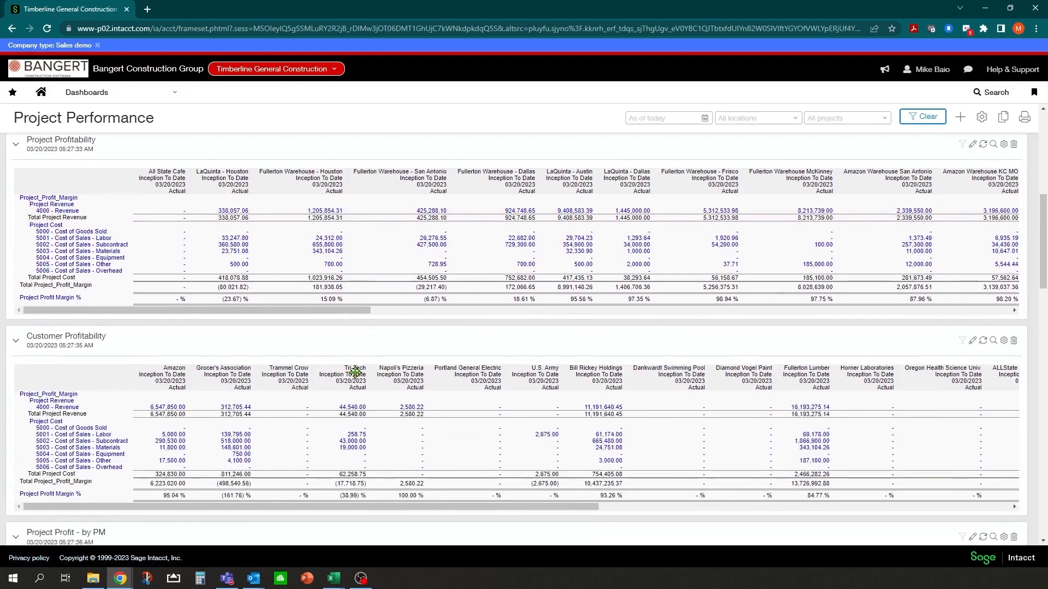
scroll(371, 382, up, 15)
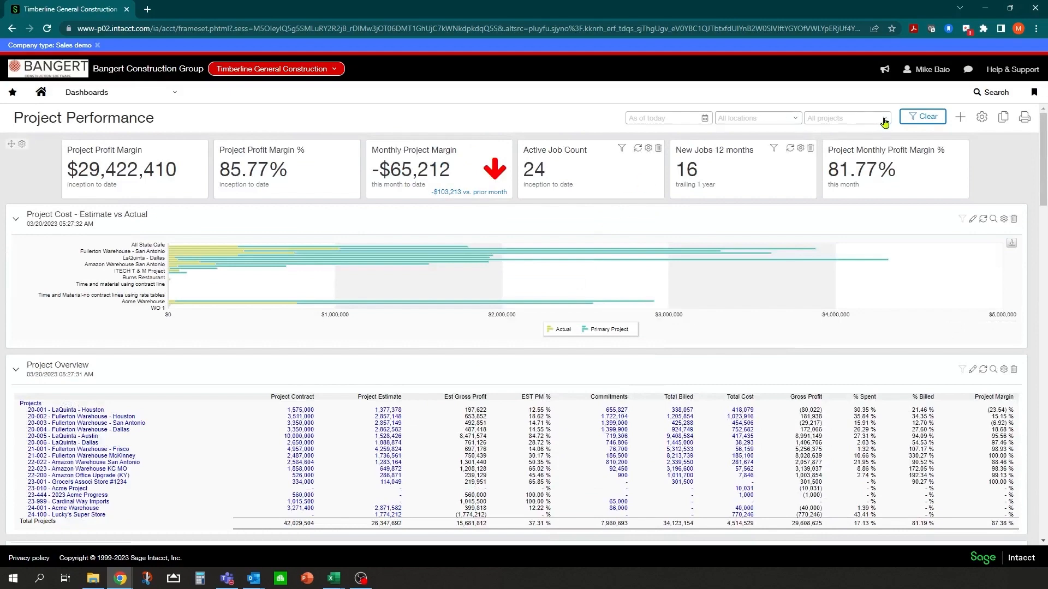
- Filter the Project Performance dashboard by project 24-100--Lucky's Super Store
click(883, 119)
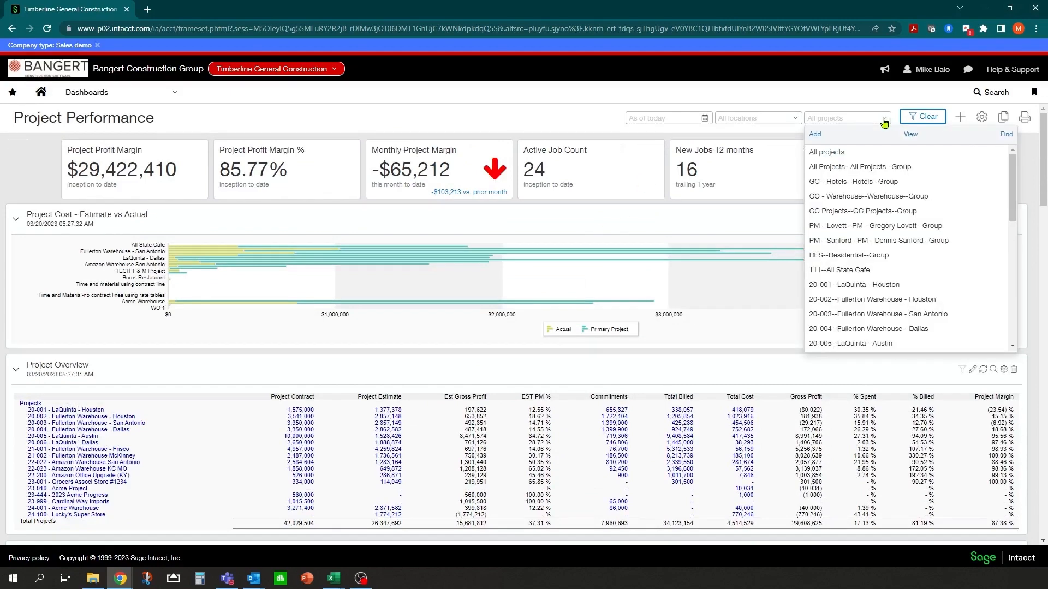
scroll(870, 273, down, 5)
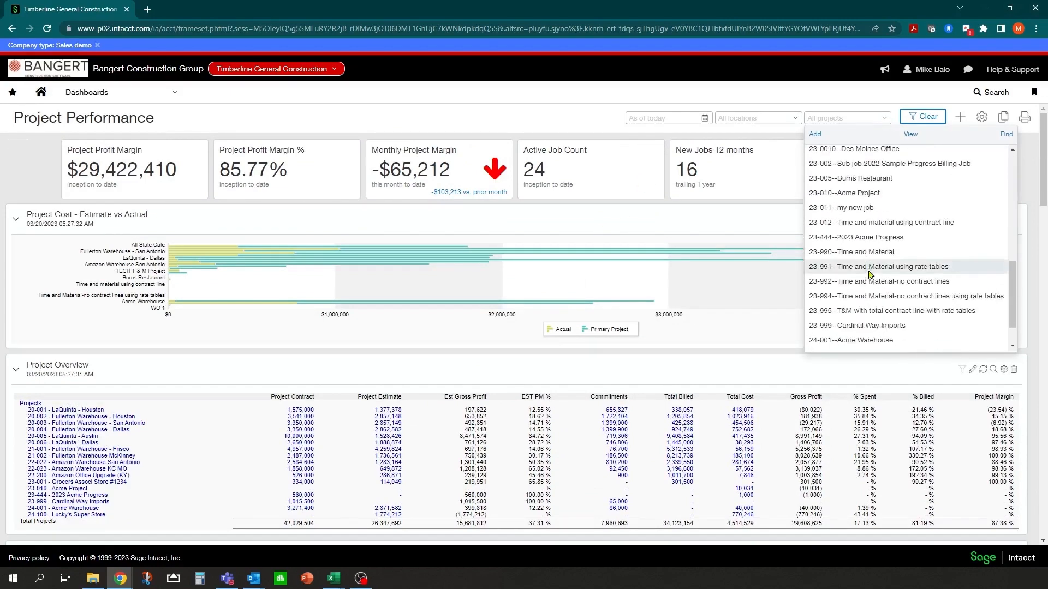
scroll(870, 273, down, 2)
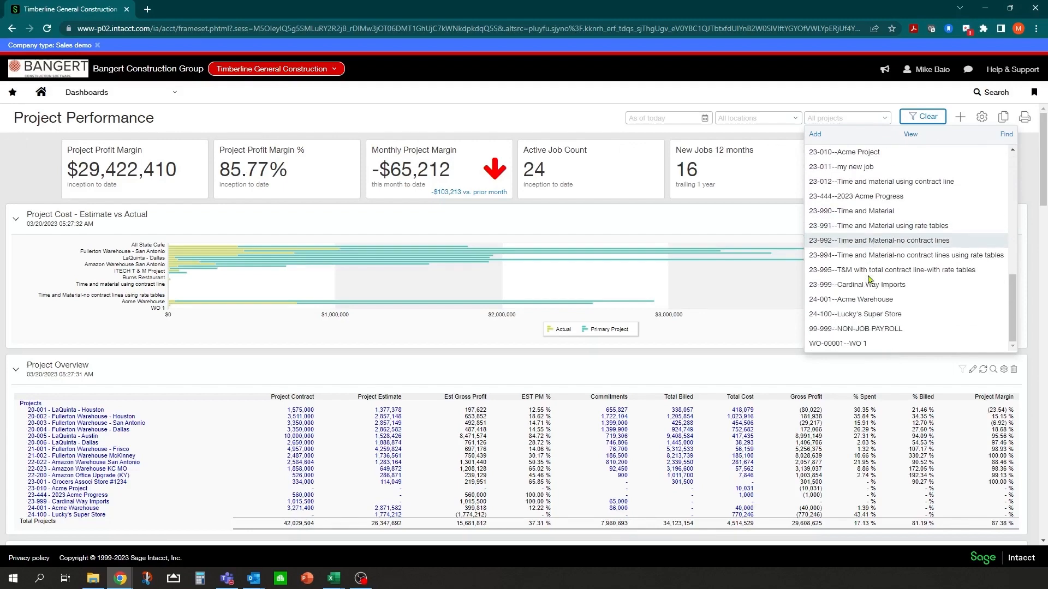
click(859, 315)
click(921, 116)
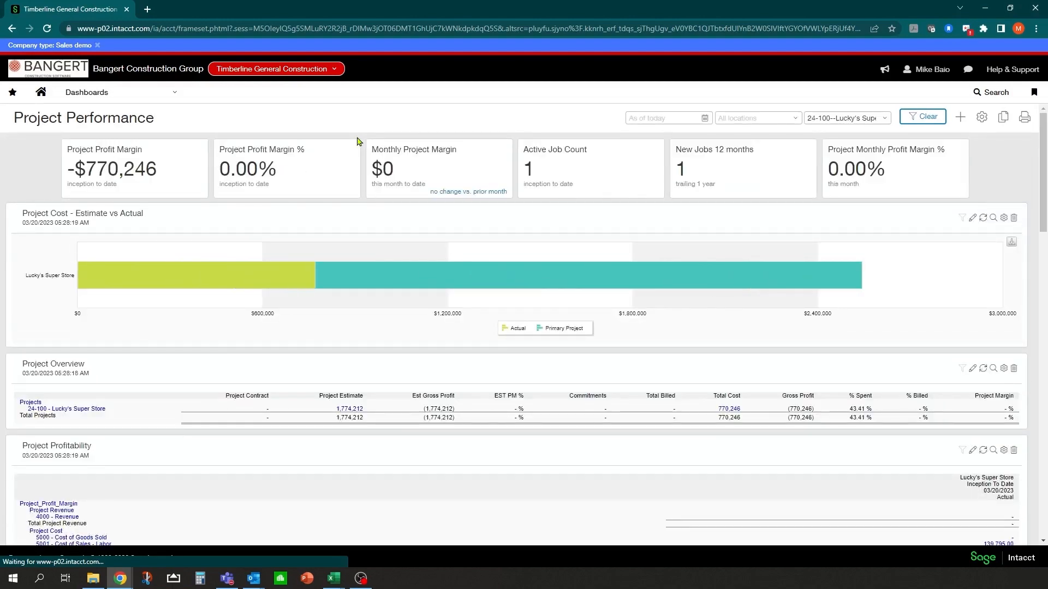
- Examine the estimate-versus-actual cost chart and the overview, profitability, PM profit and margin reports for Lucky's Super Store
mouse_move(217, 281)
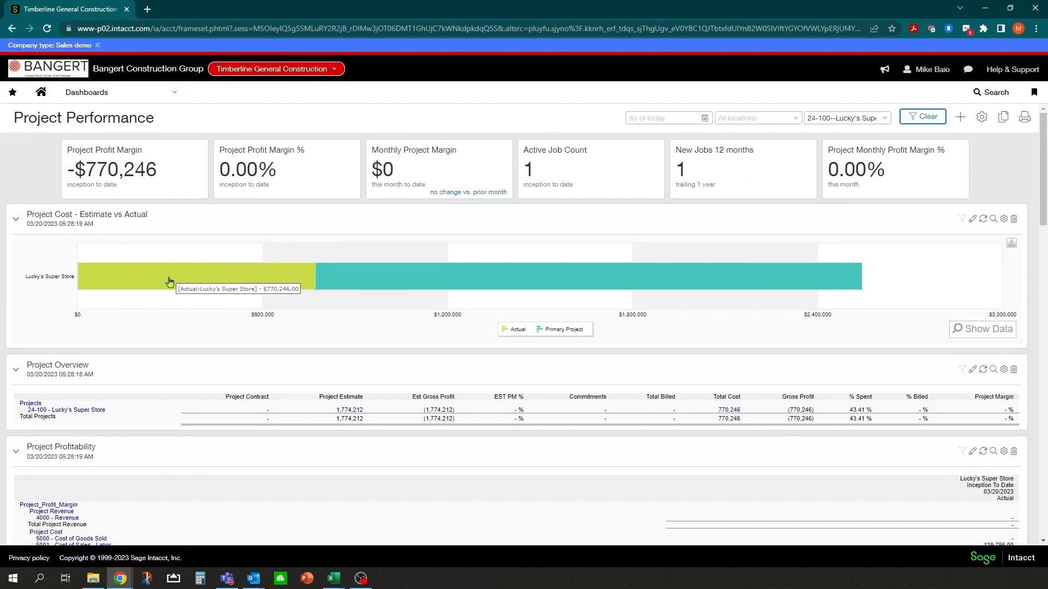
mouse_move(420, 281)
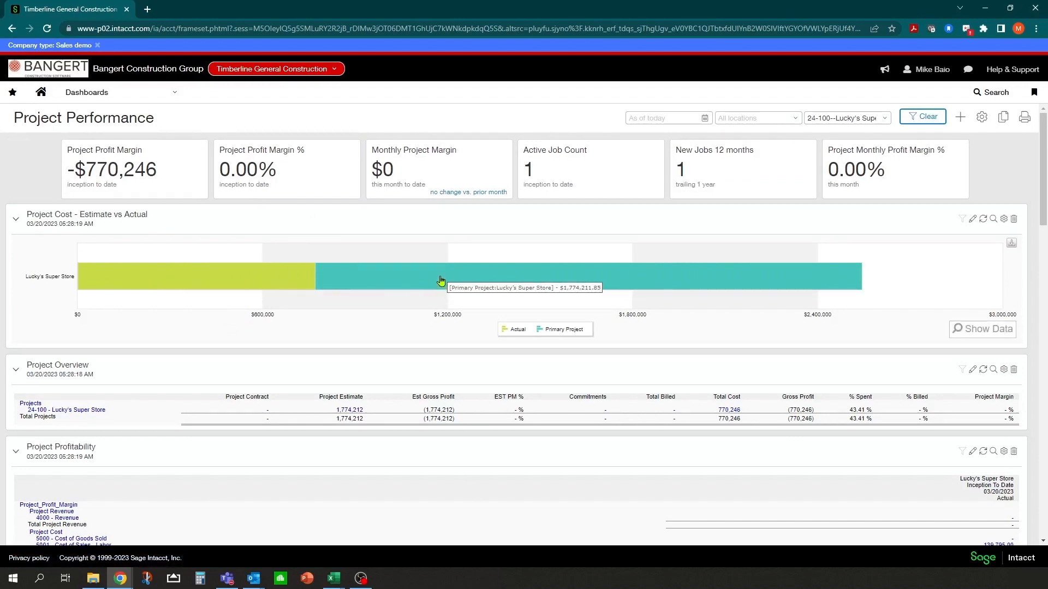
scroll(437, 281, down, 2)
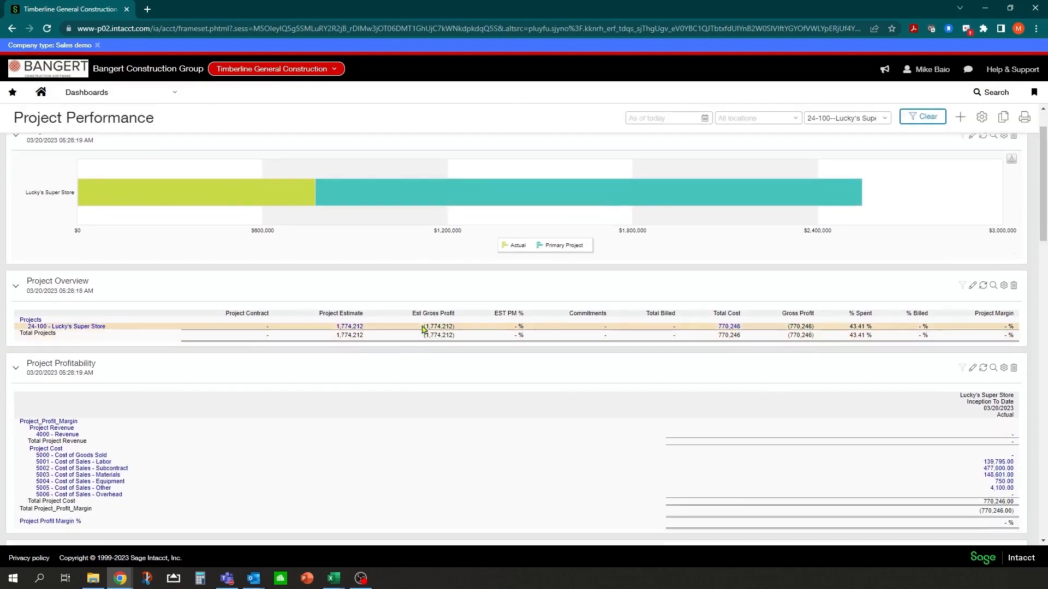
scroll(428, 397, down, 1)
scroll(344, 381, down, 3)
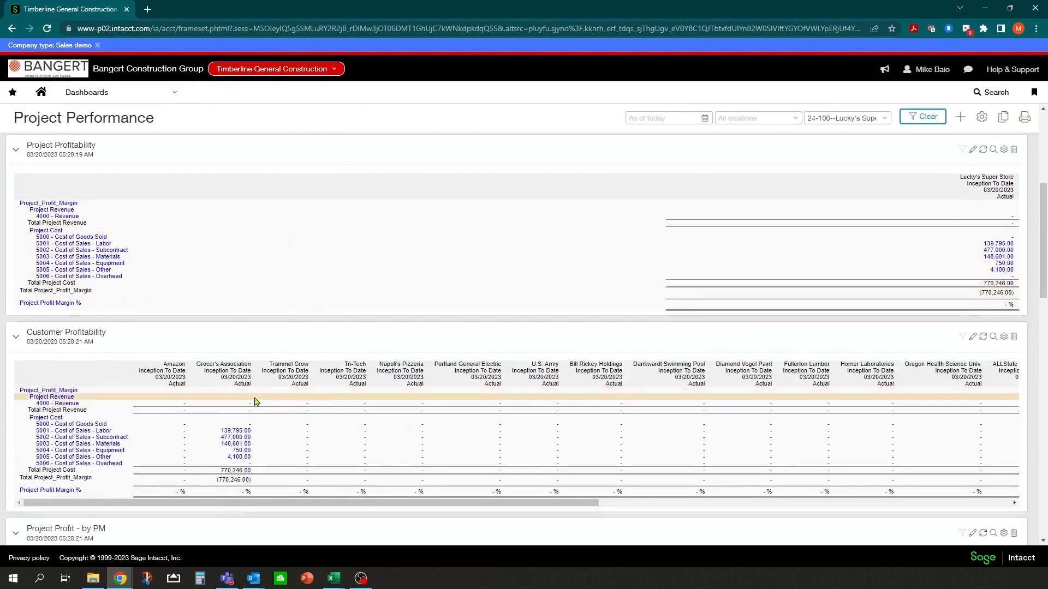
scroll(242, 460, down, 5)
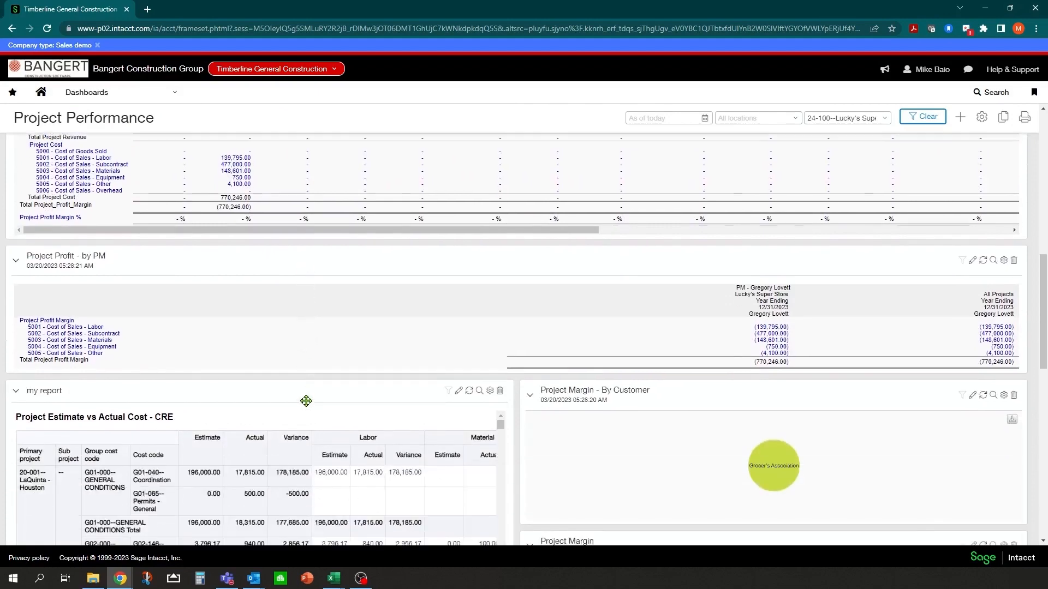
scroll(267, 350, down, 2)
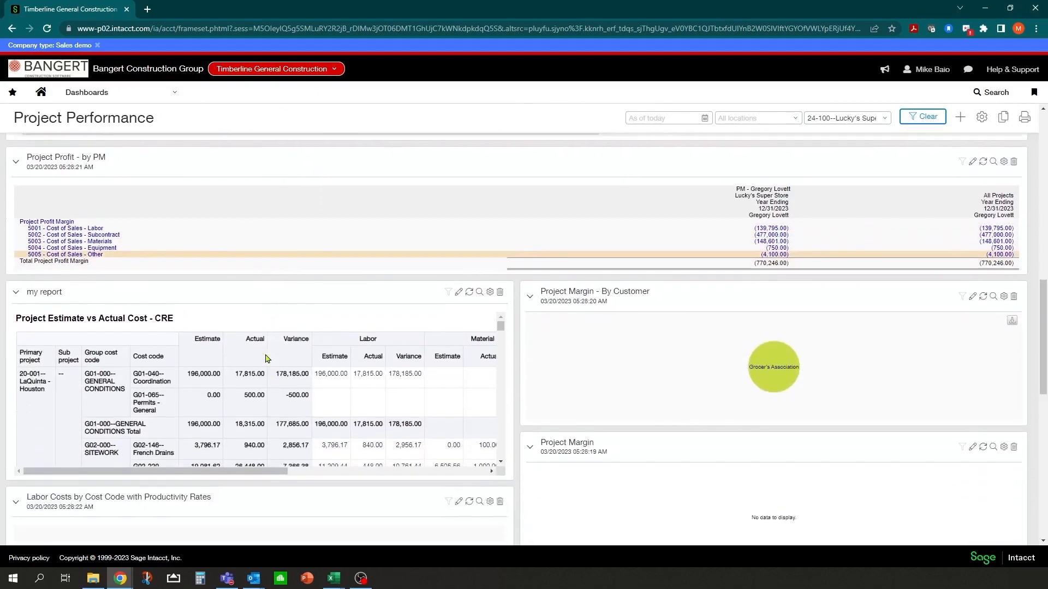
scroll(284, 414, up, 7)
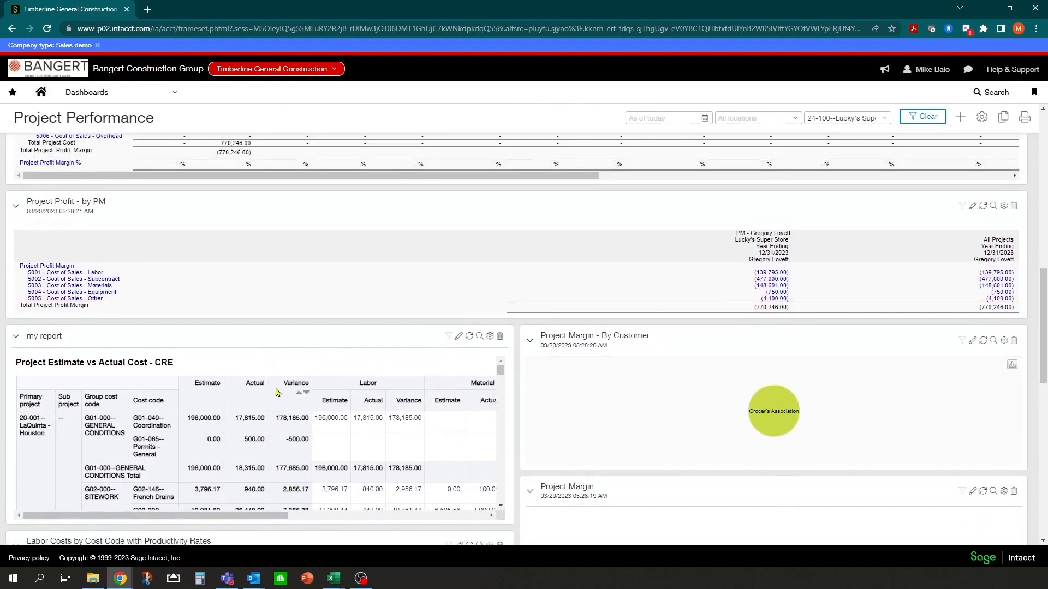
scroll(275, 392, up, 2)
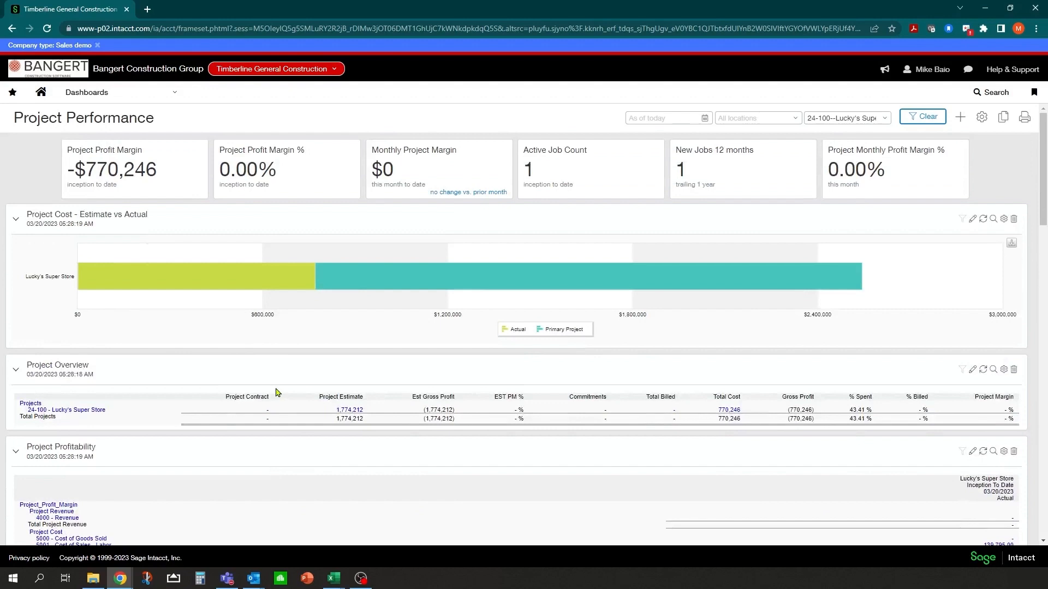
- Open the General Ledger financial reports list and locate the Project Estimate to Actual report
click(174, 96)
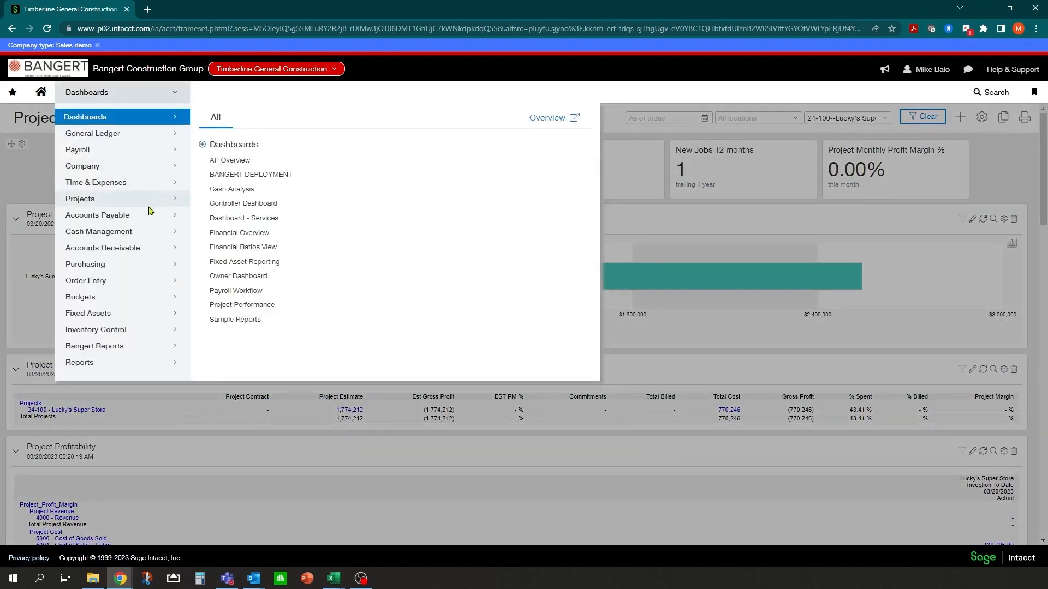
click(156, 136)
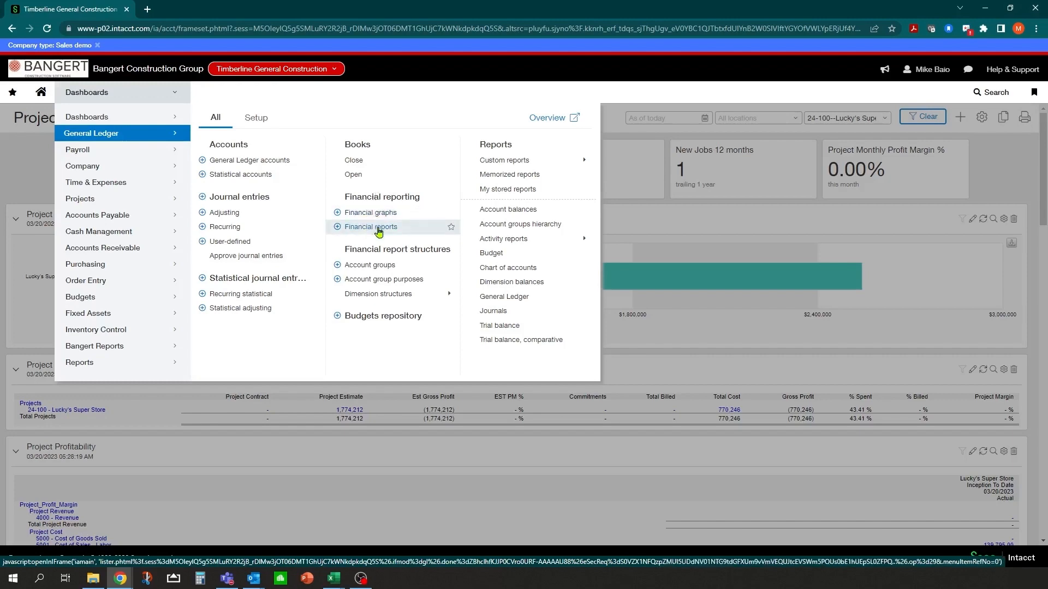
click(367, 232)
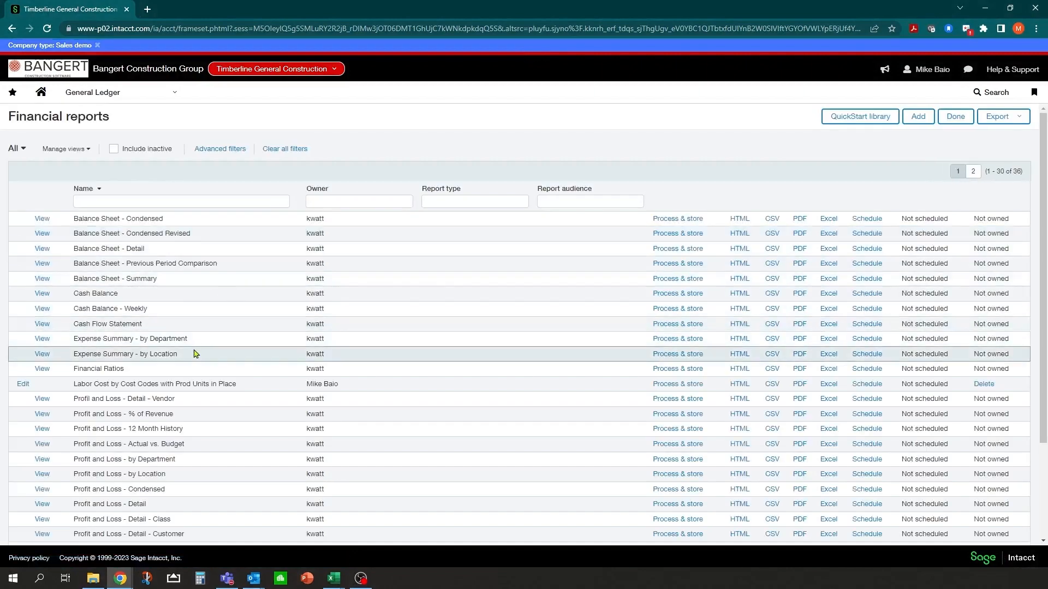
scroll(183, 386, down, 3)
scroll(130, 485, down, 1)
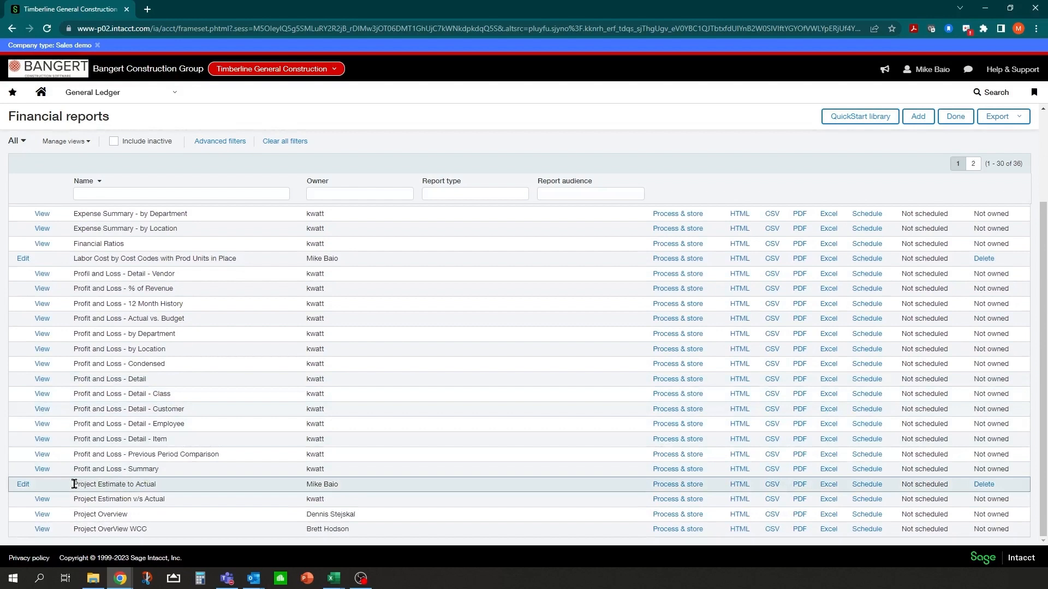
drag(74, 484, 150, 483)
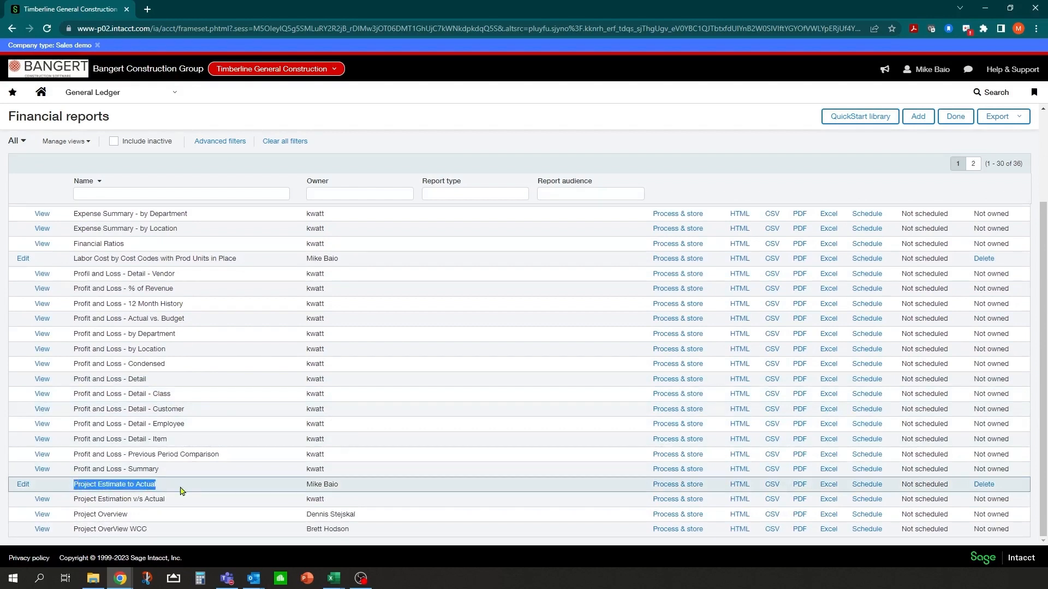
- Run the Project Estimate to Actual report as HTML for project 24-100--Lucky's Super Store, review its cost code variances, and close it
click(738, 485)
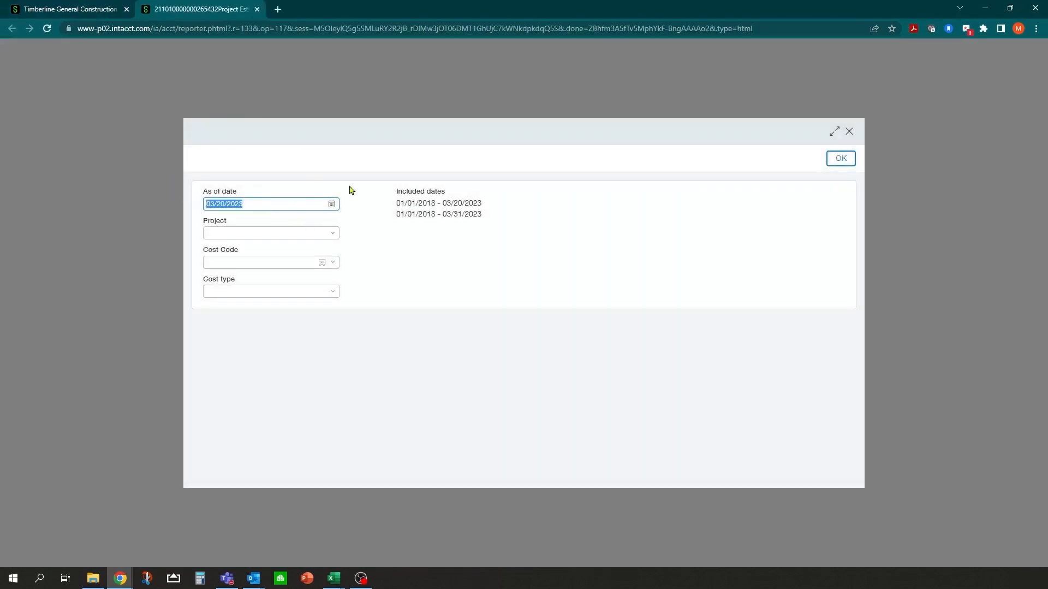
click(334, 237)
click(245, 188)
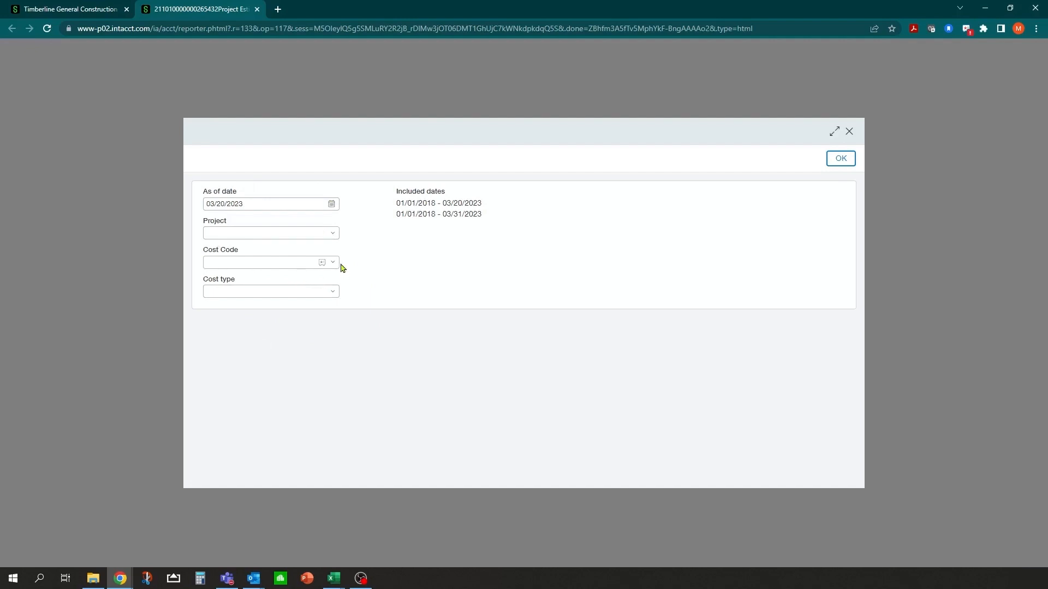
click(332, 233)
text(24)
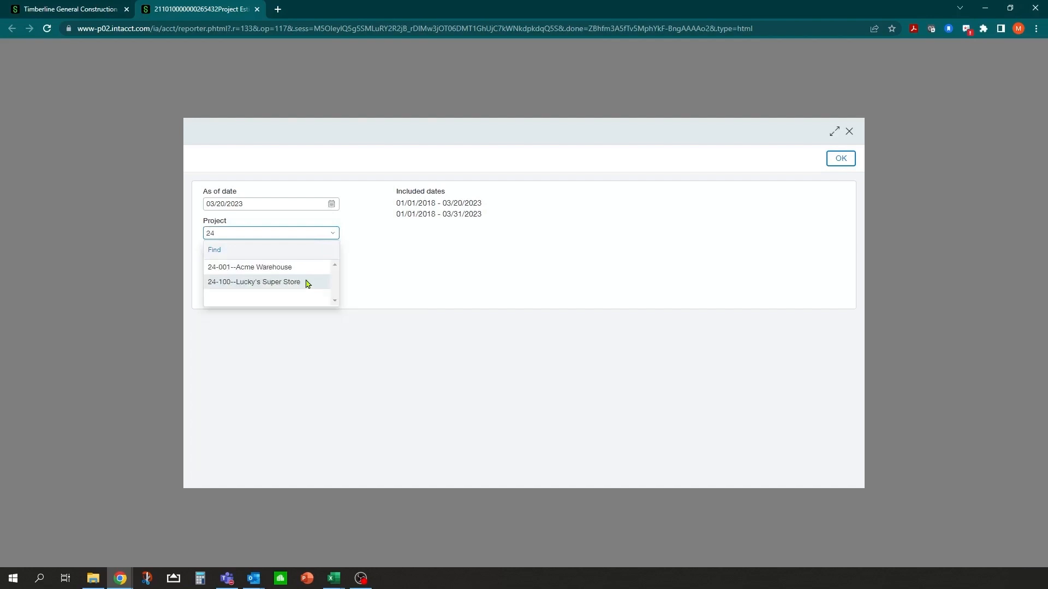
click(226, 282)
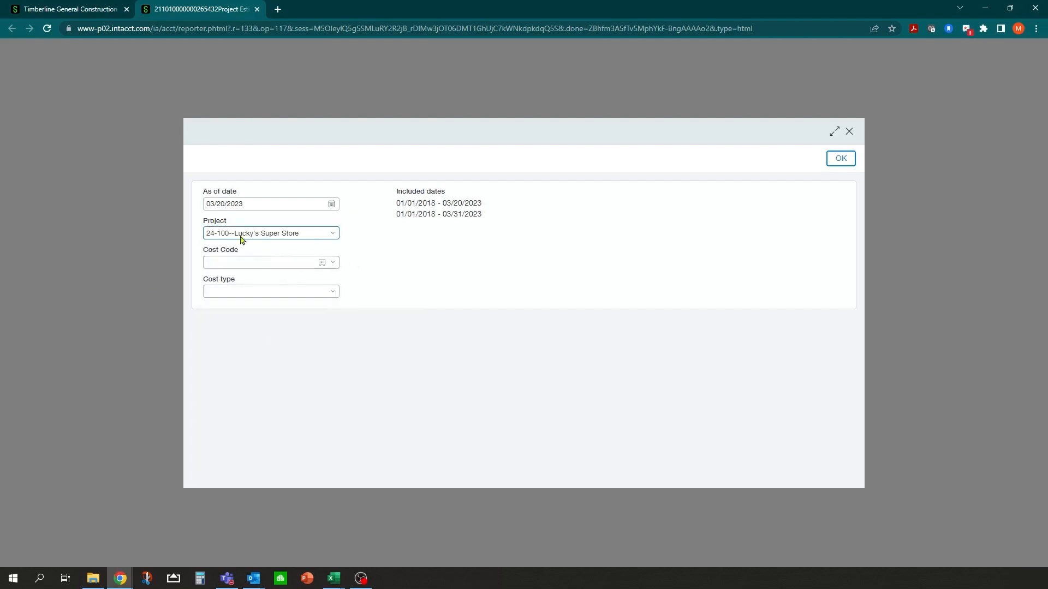
click(840, 158)
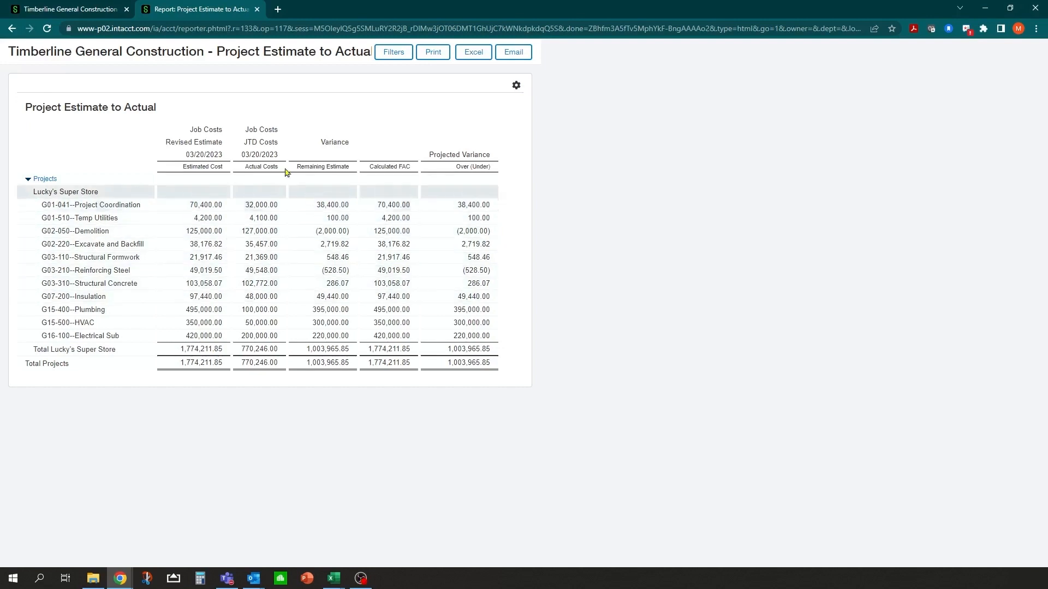
click(257, 10)
- Open the list of project estimate types and review their estimate entry workflow types
click(117, 93)
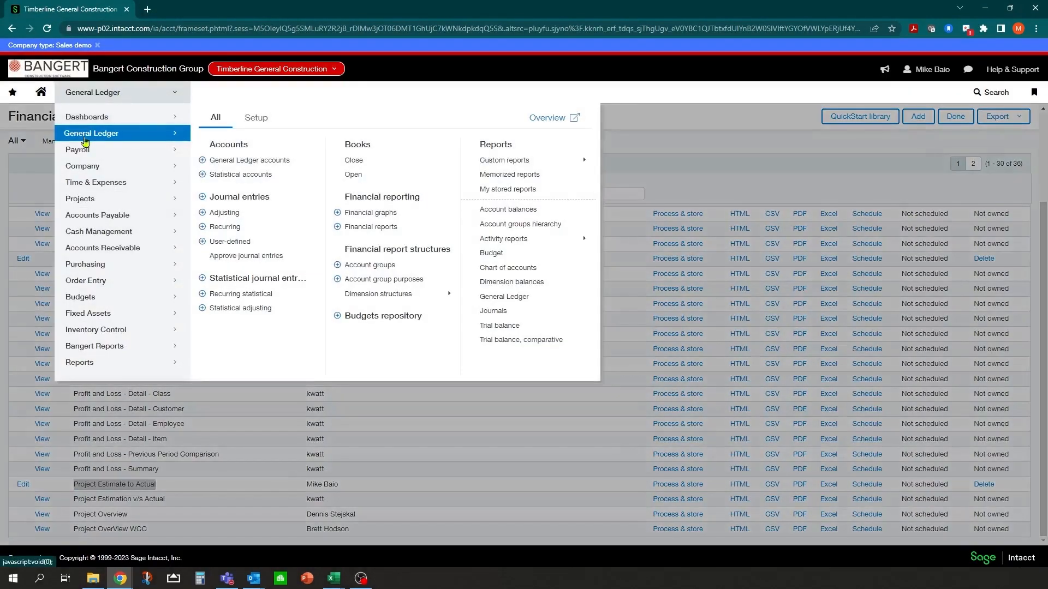
click(109, 199)
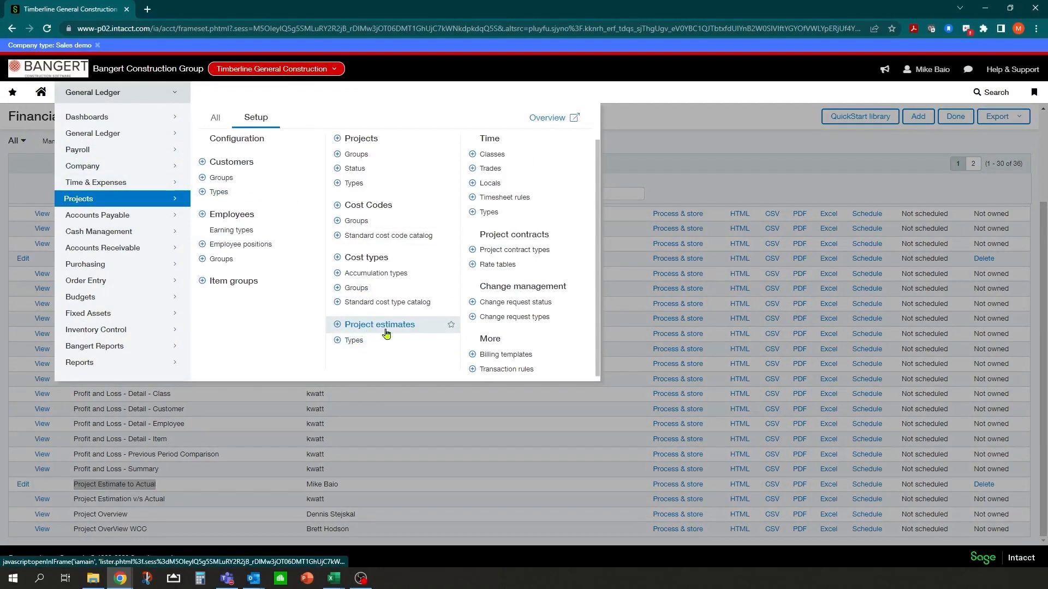
click(354, 340)
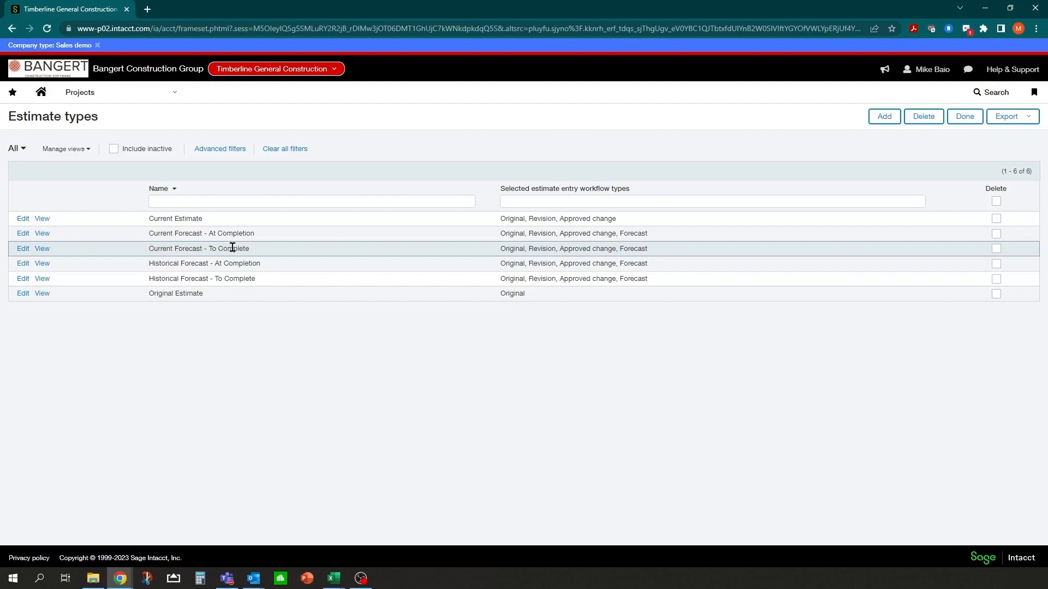
- Open the project estimates list and filter it by project ID 24-100
click(174, 92)
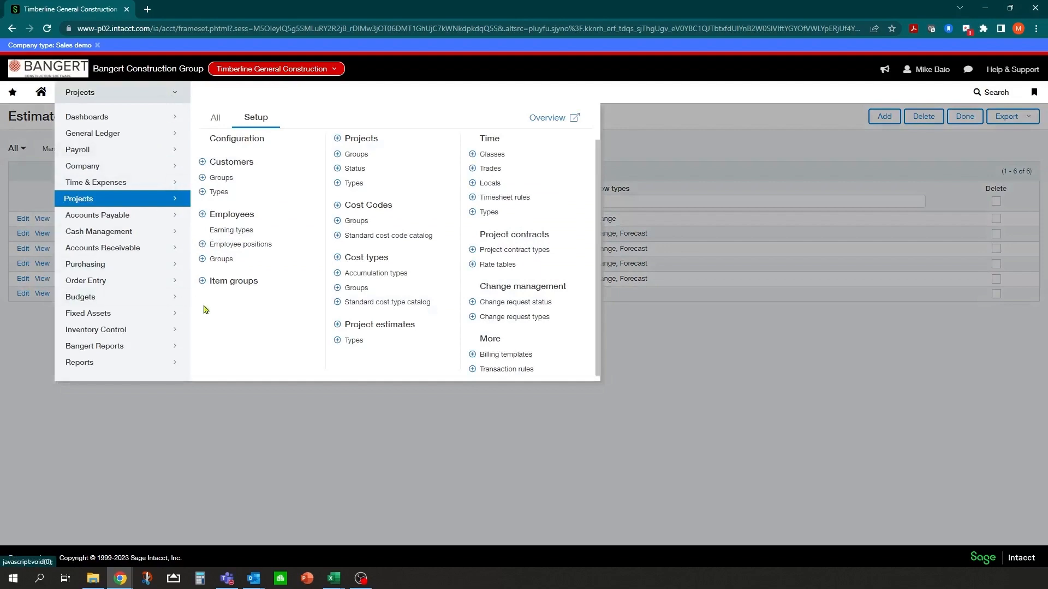
click(380, 328)
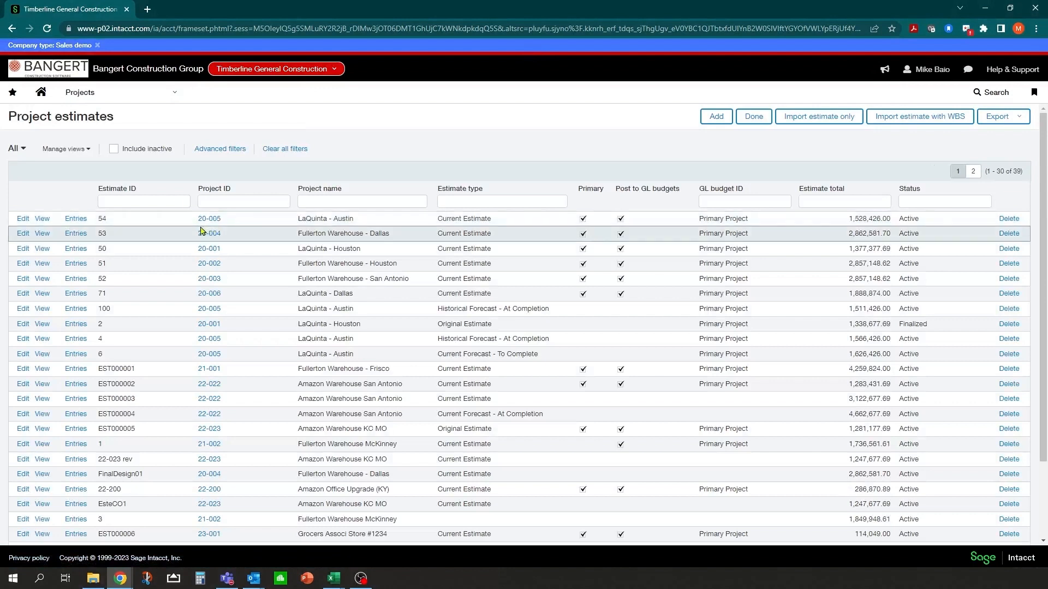
click(214, 201)
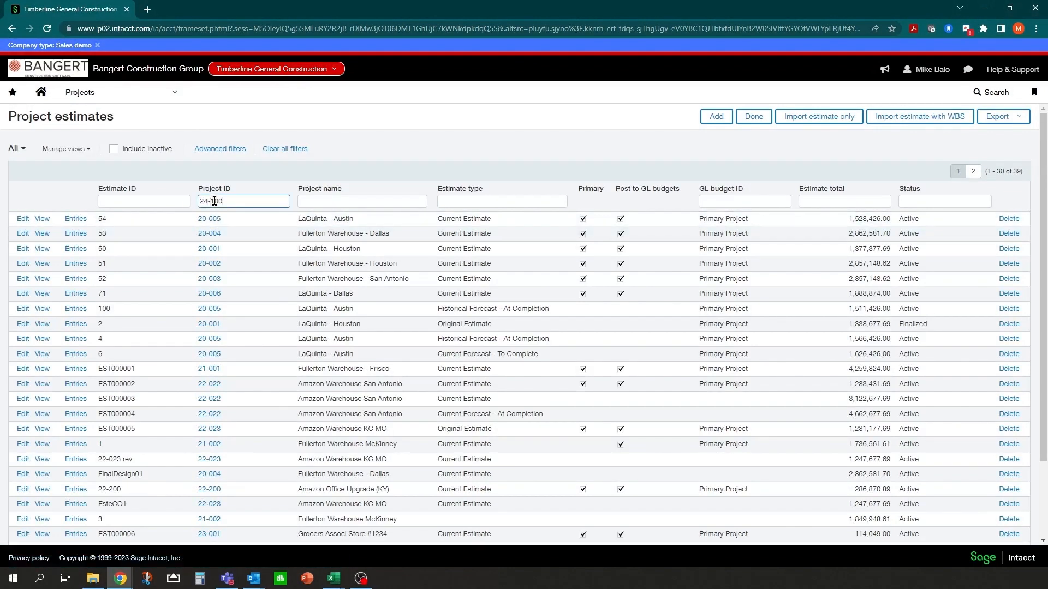
key(Return)
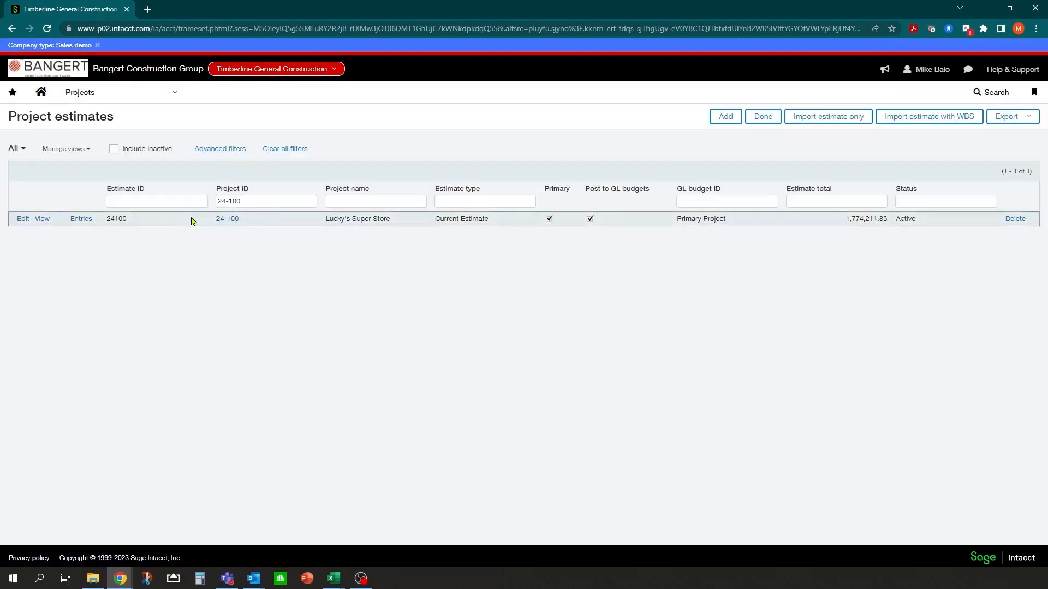
- Duplicate the Lucky's Super Store estimate with description "24-100 Forecast to Complete - April 2023" and estimate type Current Forecast - To Complete
click(23, 220)
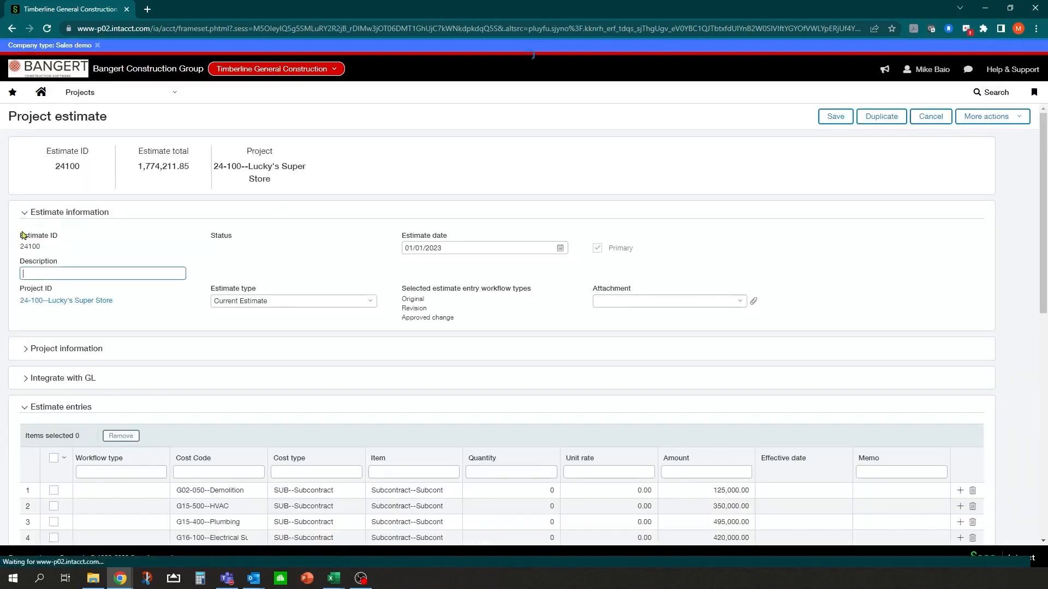
click(879, 119)
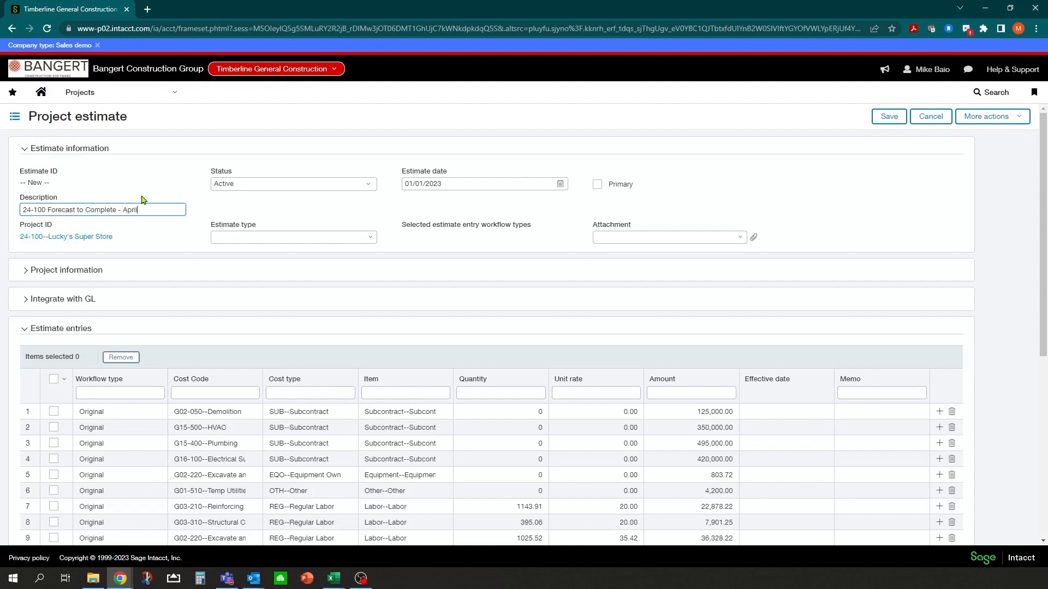
text(3)
key(Tab)
click(366, 238)
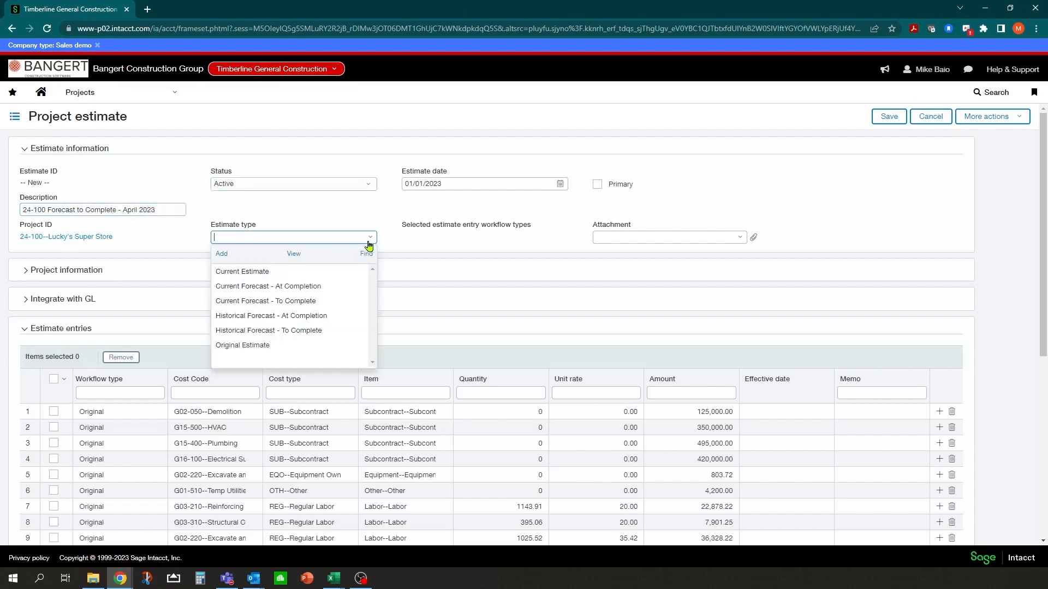
click(275, 302)
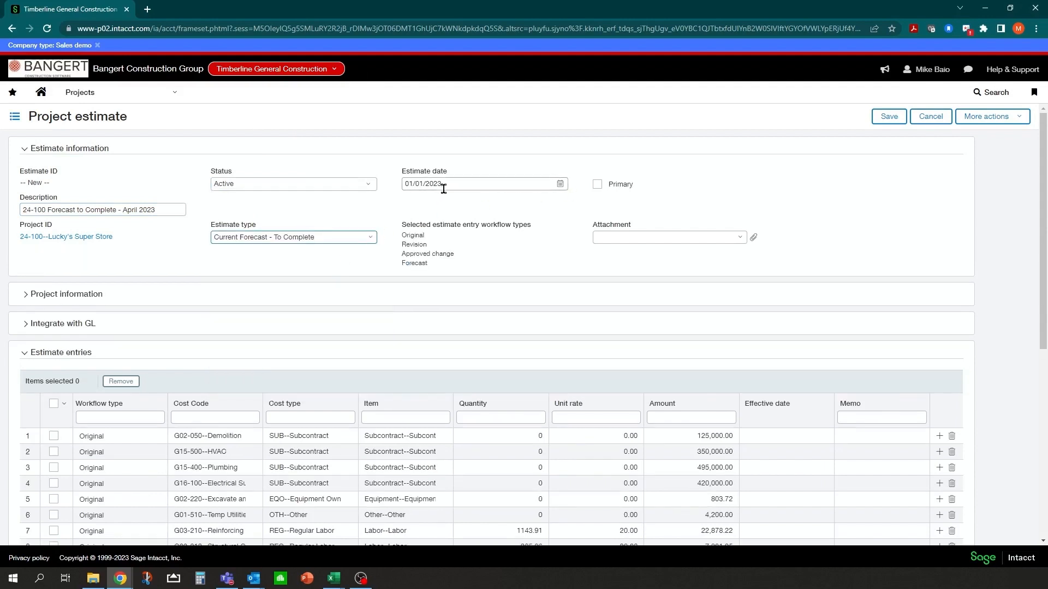
- Set the estimate date of the new forecast estimate to 03/31/2023
click(560, 185)
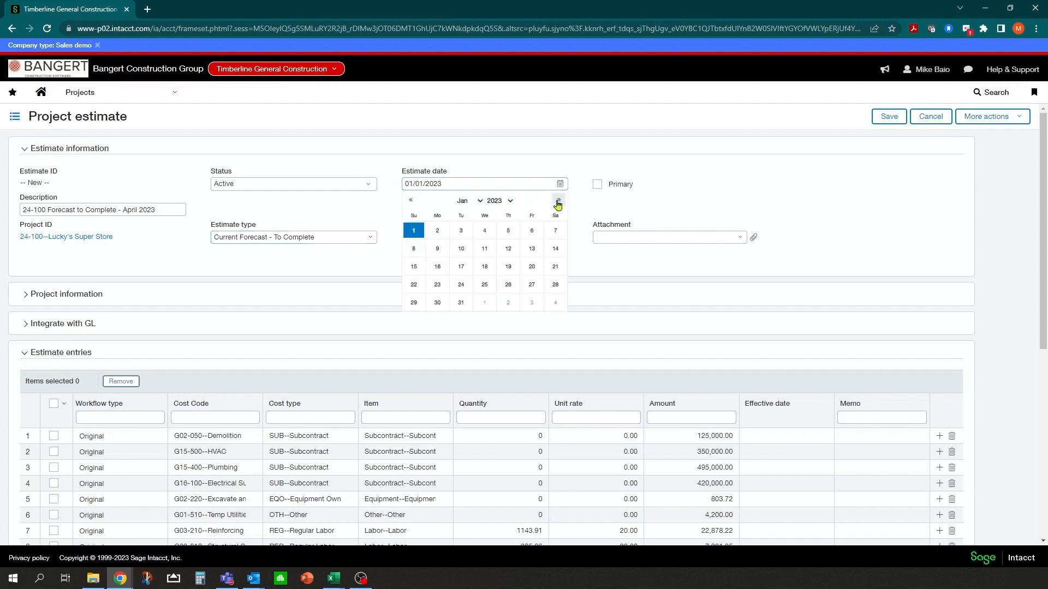
click(557, 201)
click(559, 202)
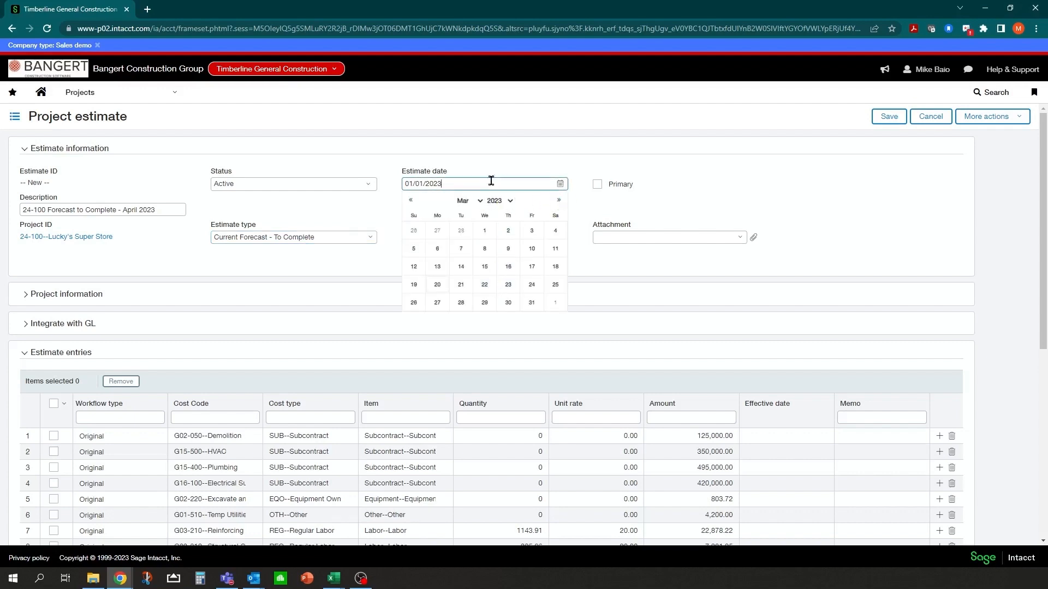
click(532, 303)
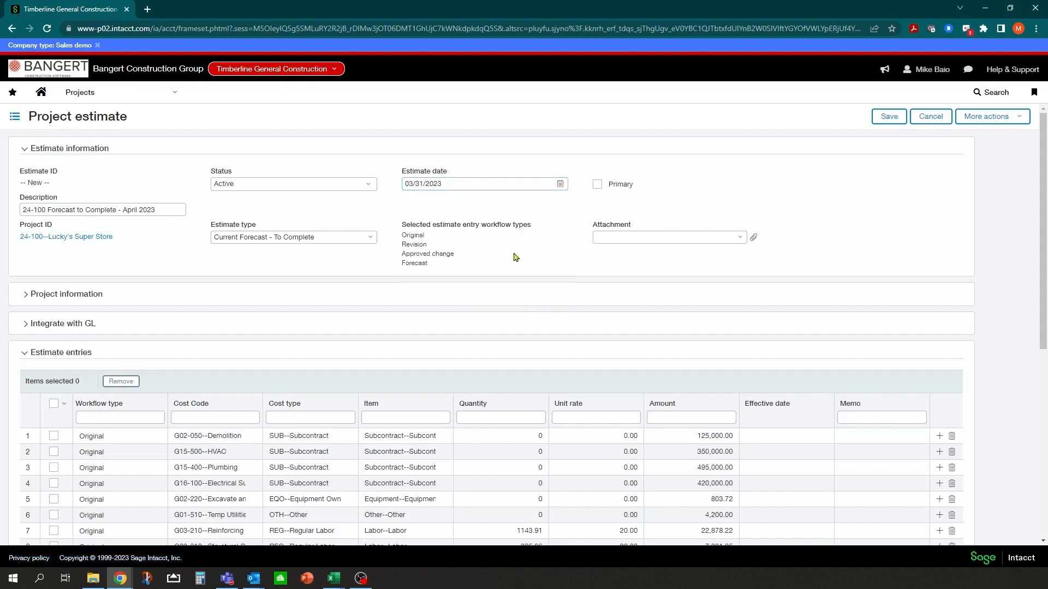
- Enable posting the estimate to GL budgets and choose Project Forecast as the GL budget ID
scroll(515, 255, down, 2)
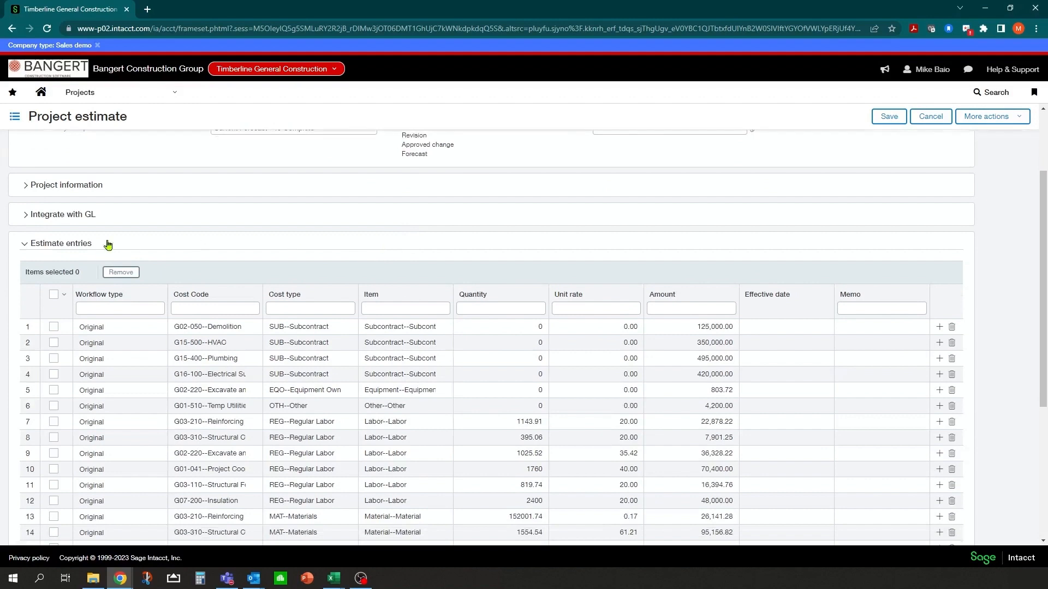
click(28, 214)
click(24, 249)
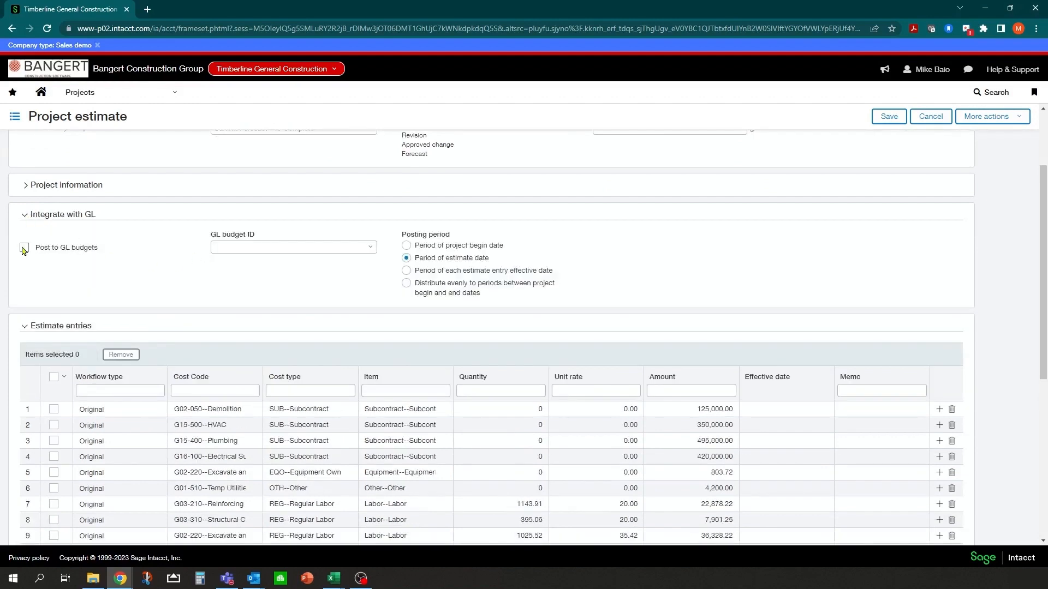
click(369, 248)
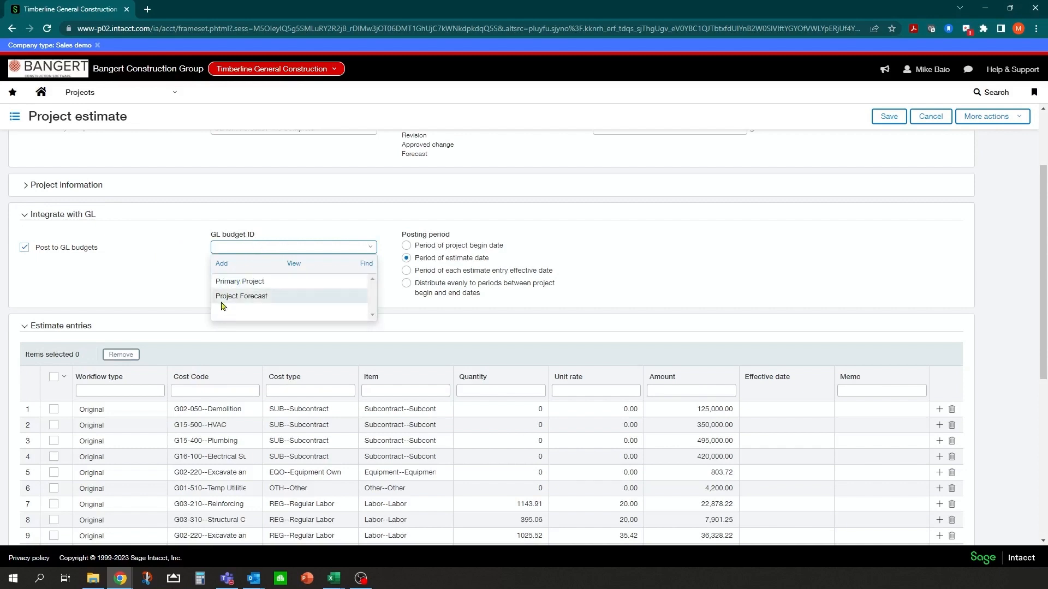
scroll(163, 268, up, 2)
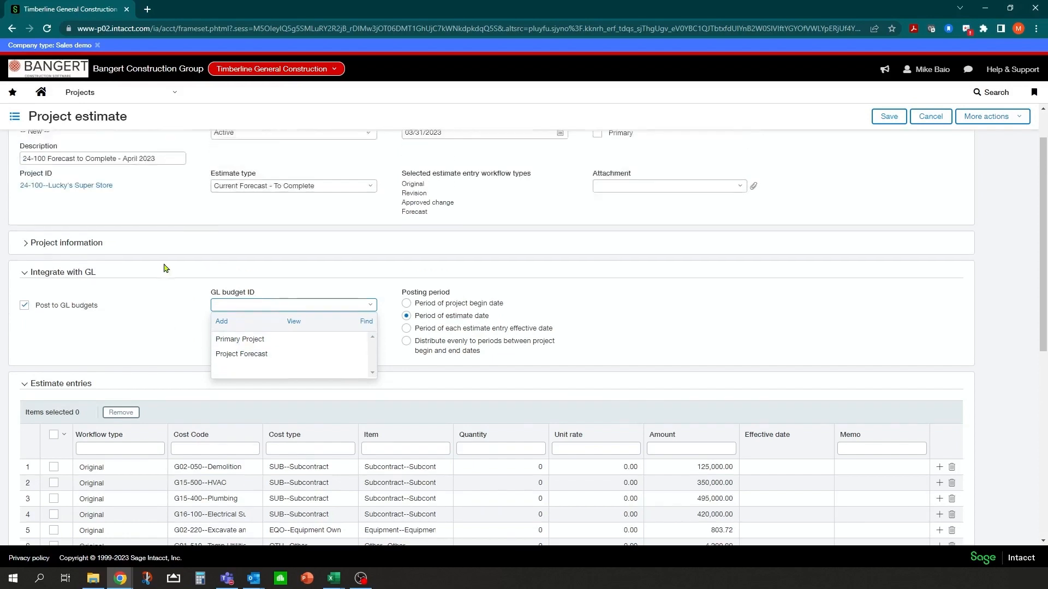
scroll(136, 289, down, 2)
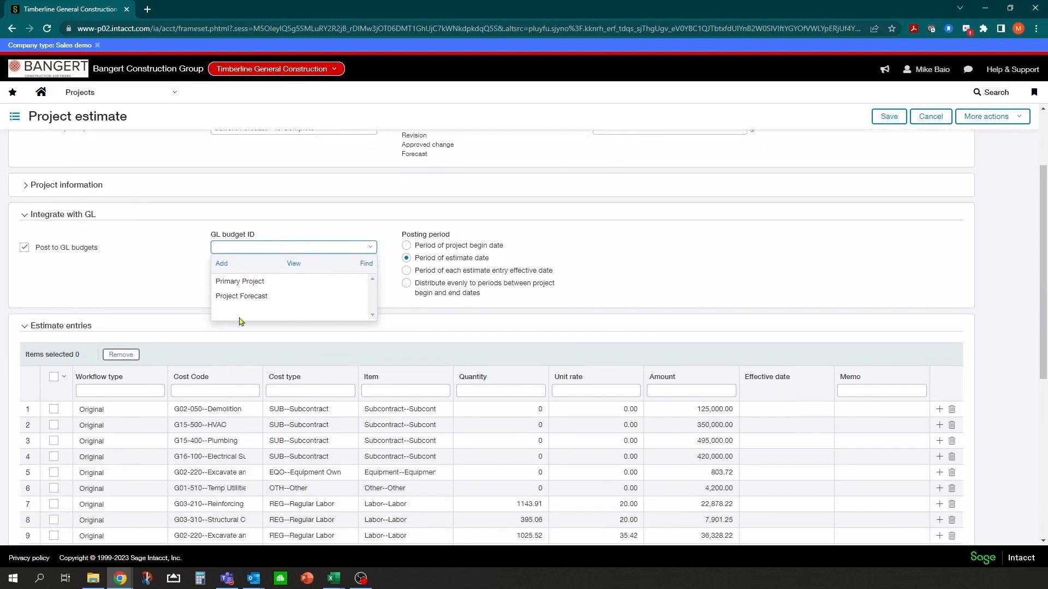
click(236, 296)
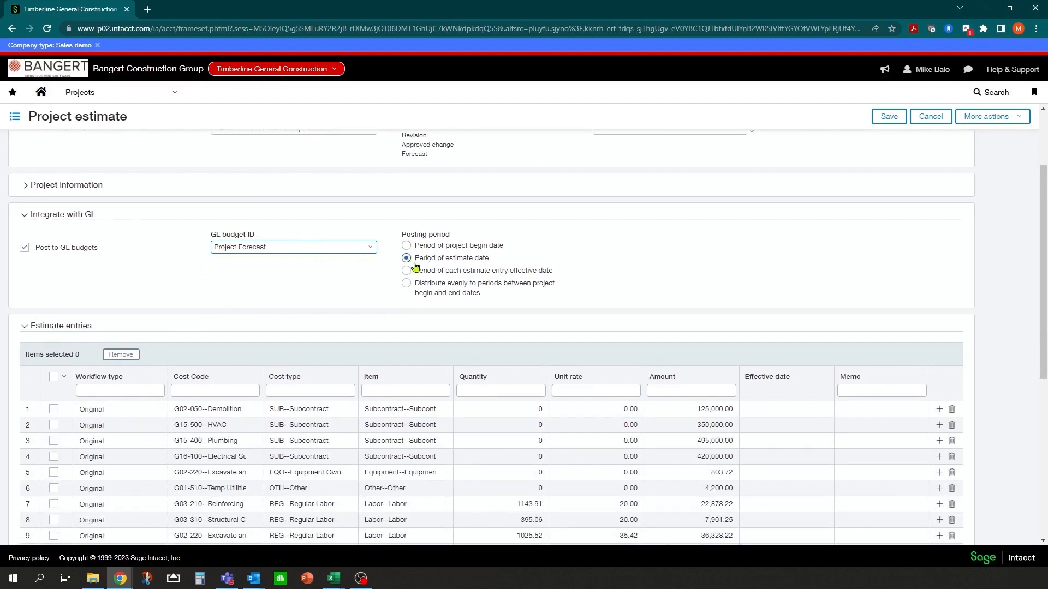
scroll(452, 264, up, 2)
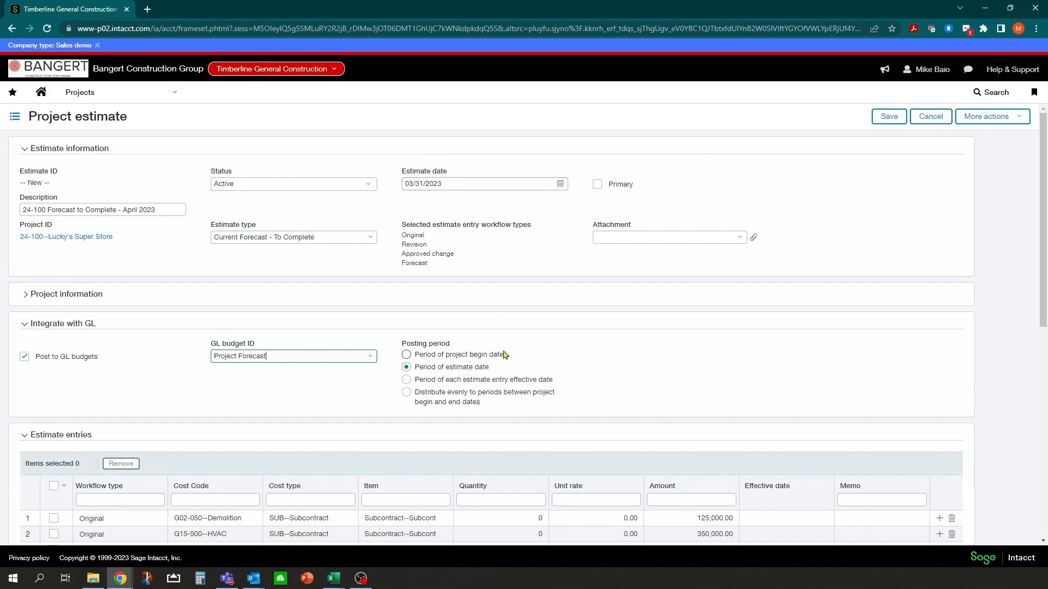
- Change the G02-050 Demolition subcontract entry to workflow type Forecast with an amount of 0
scroll(510, 350, down, 4)
scroll(490, 276, down, 1)
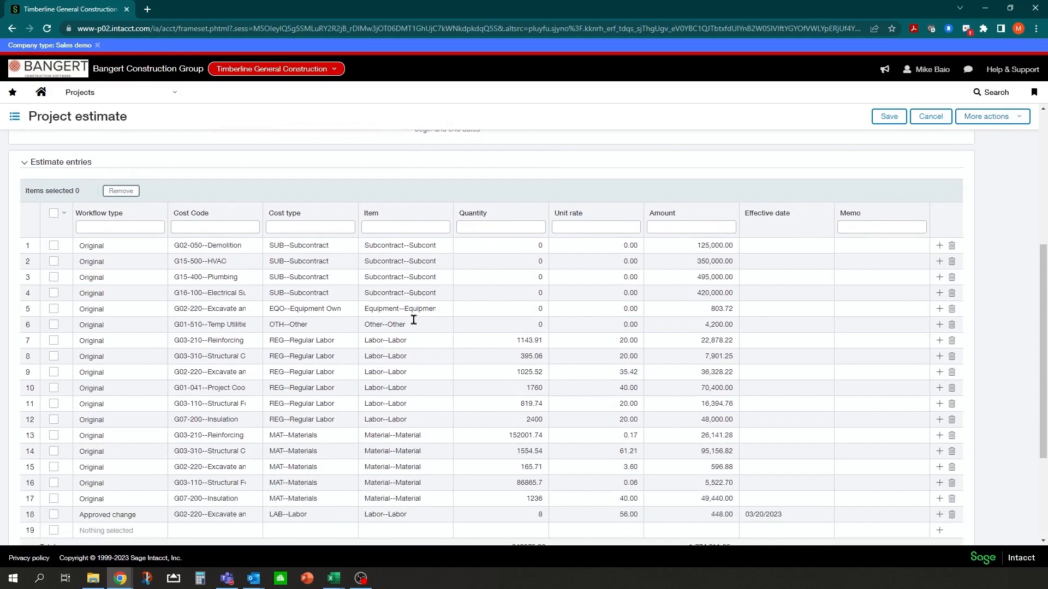
scroll(313, 341, down, 2)
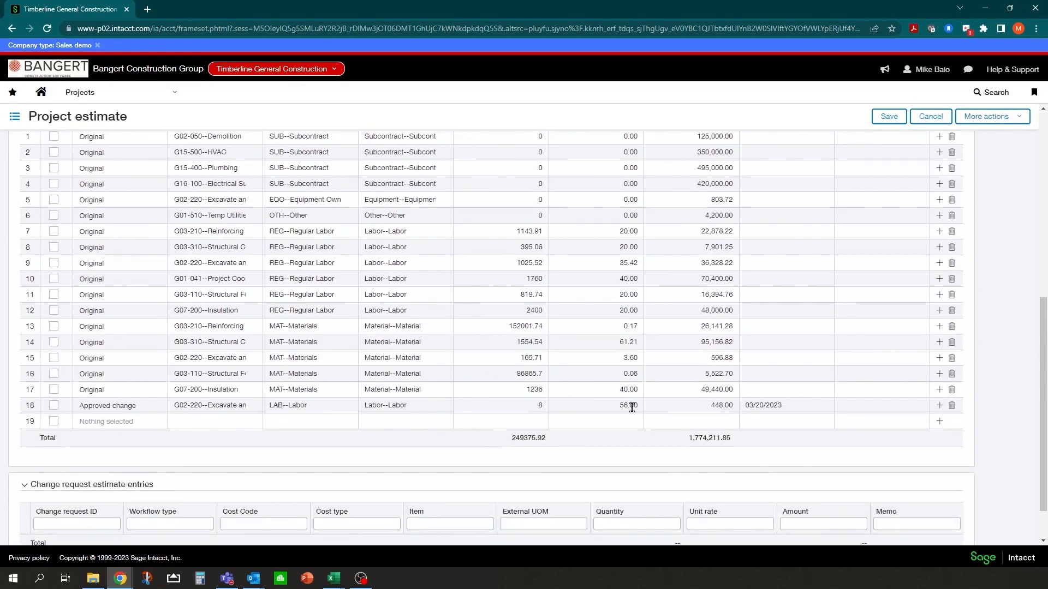
scroll(467, 274, up, 2)
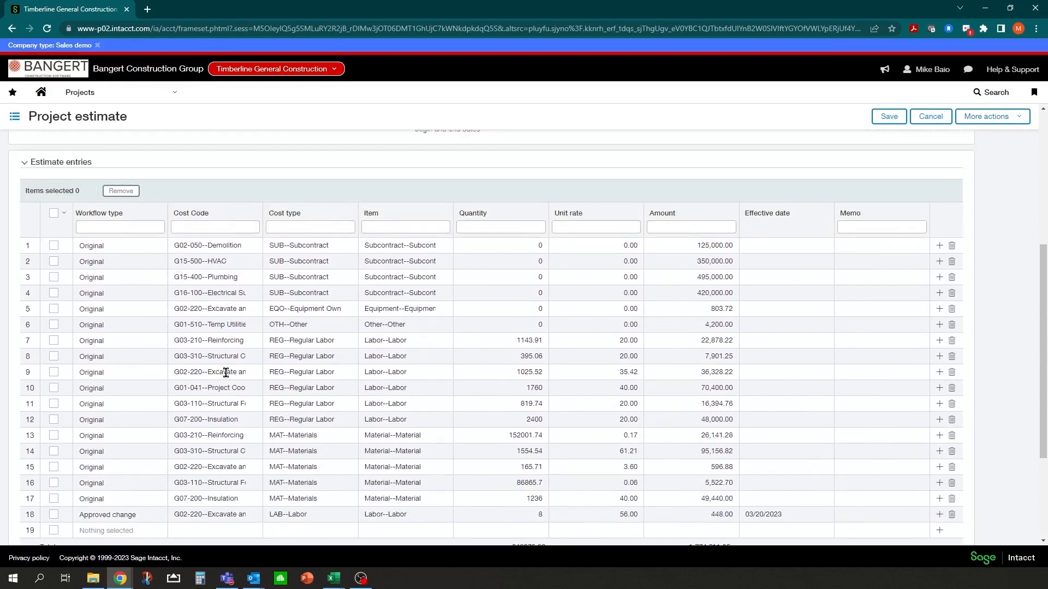
click(690, 248)
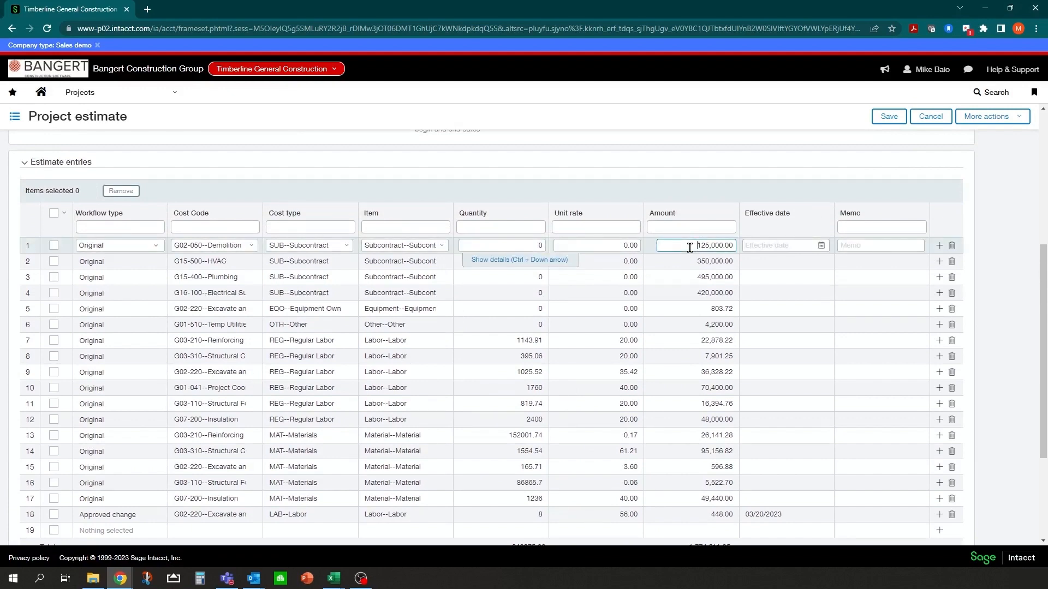
click(156, 248)
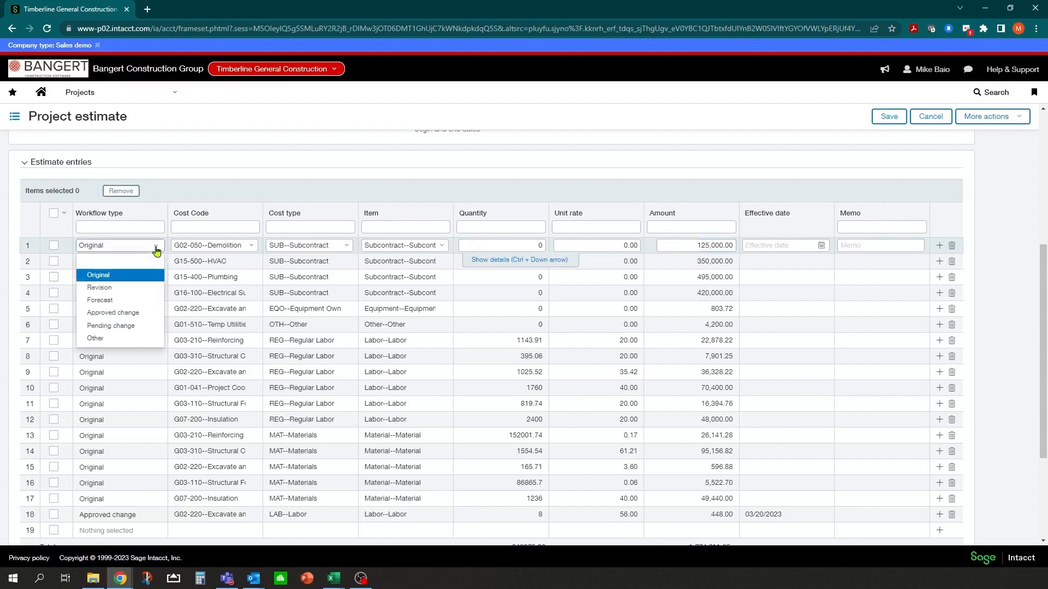
click(137, 300)
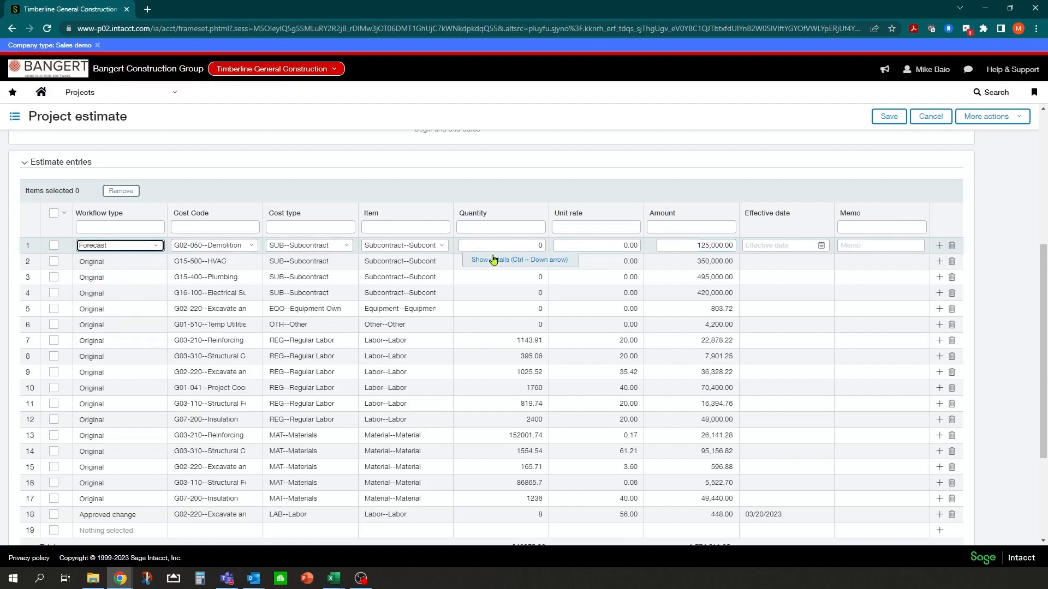
drag(660, 245, 756, 259)
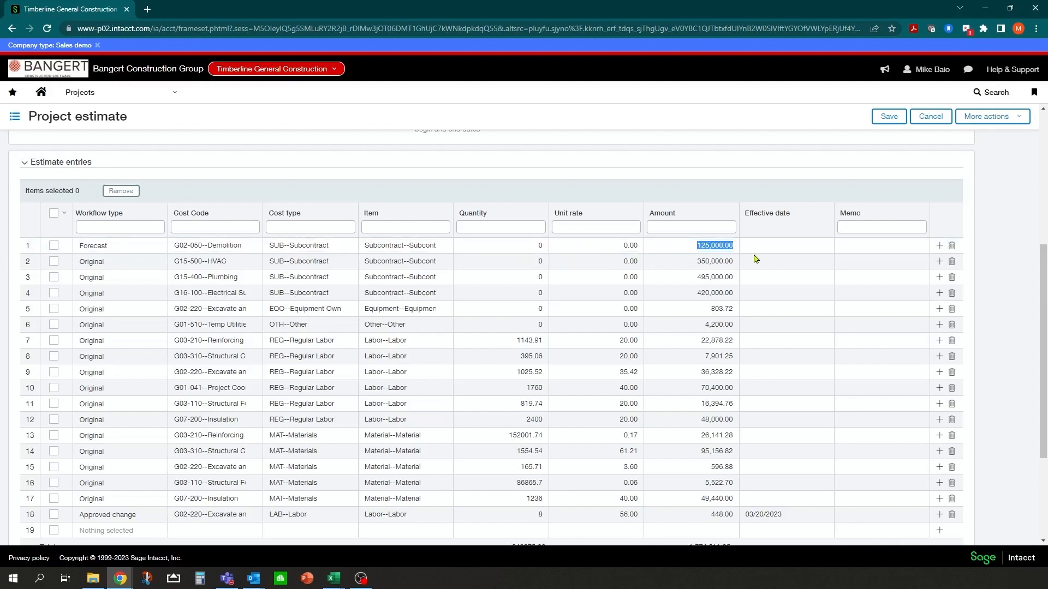
text(0)
- Change the G15-500 HVAC subcontract entry to workflow type Forecast with an amount of 40,000
click(239, 264)
click(138, 264)
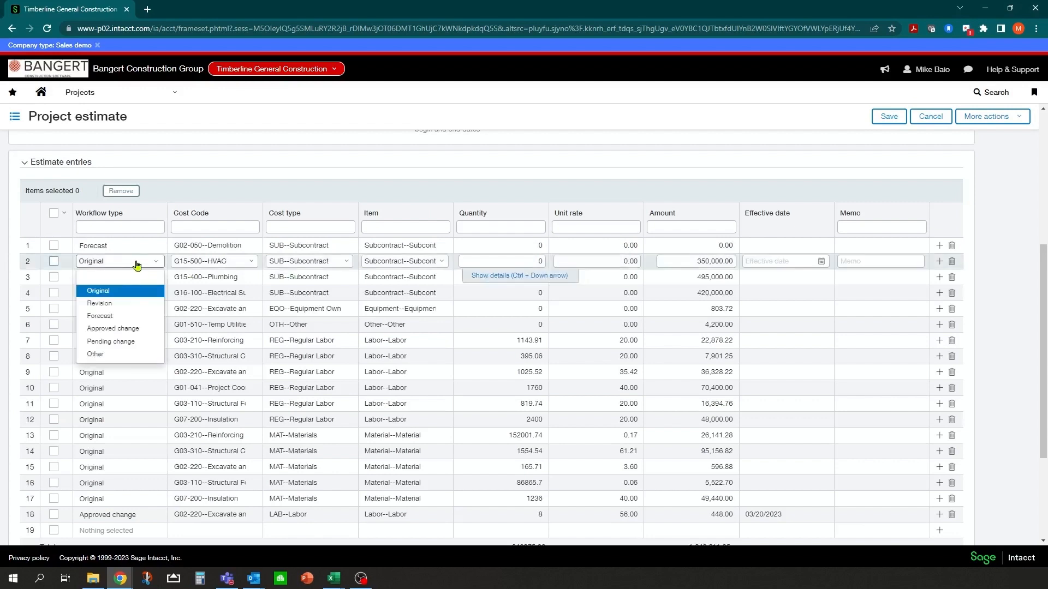
click(142, 317)
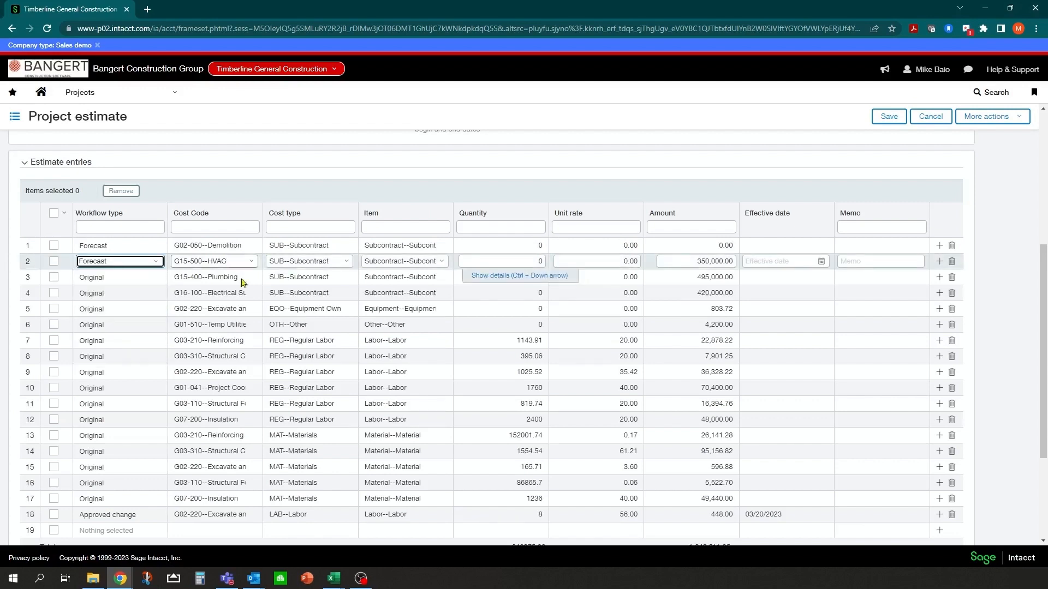
click(677, 261)
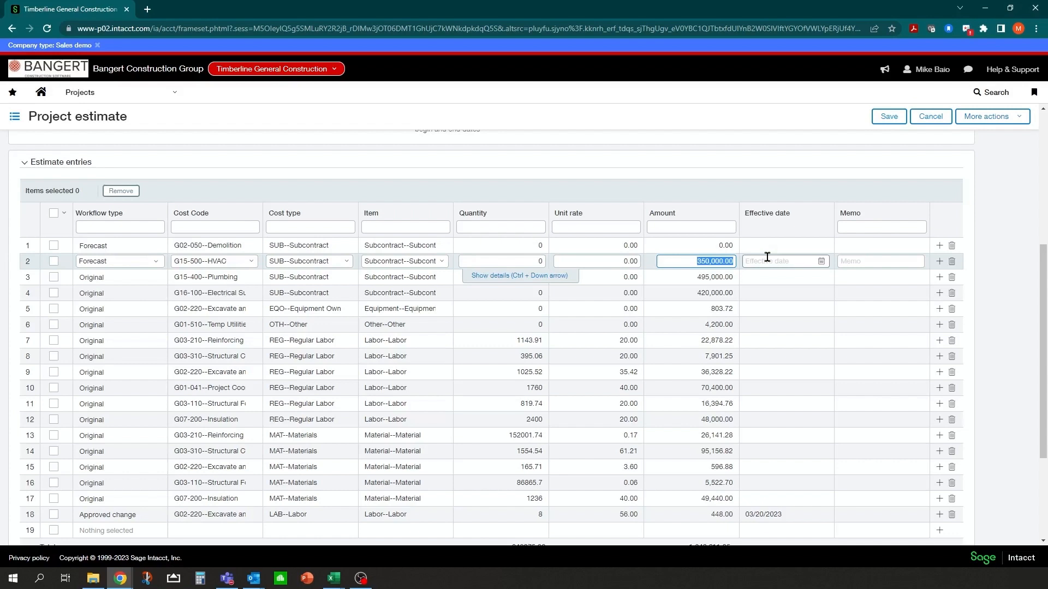
text(40)
- Set the amounts of the G15-400 Plumbing and G16-100 Electrical subcontract entries to 0
click(695, 277)
drag(695, 276, 732, 283)
text(0)
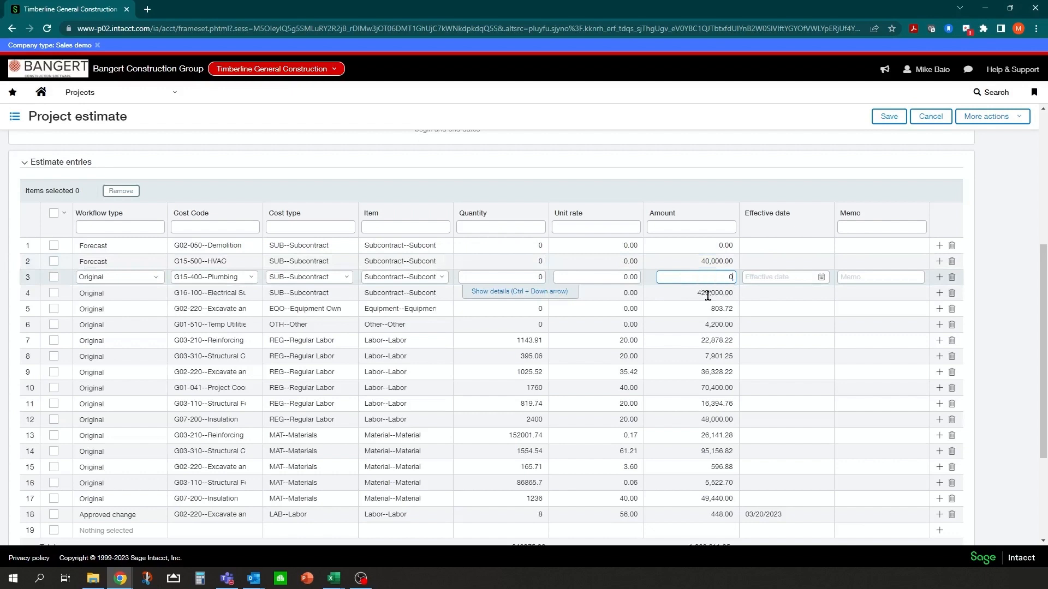
click(695, 294)
text(0)
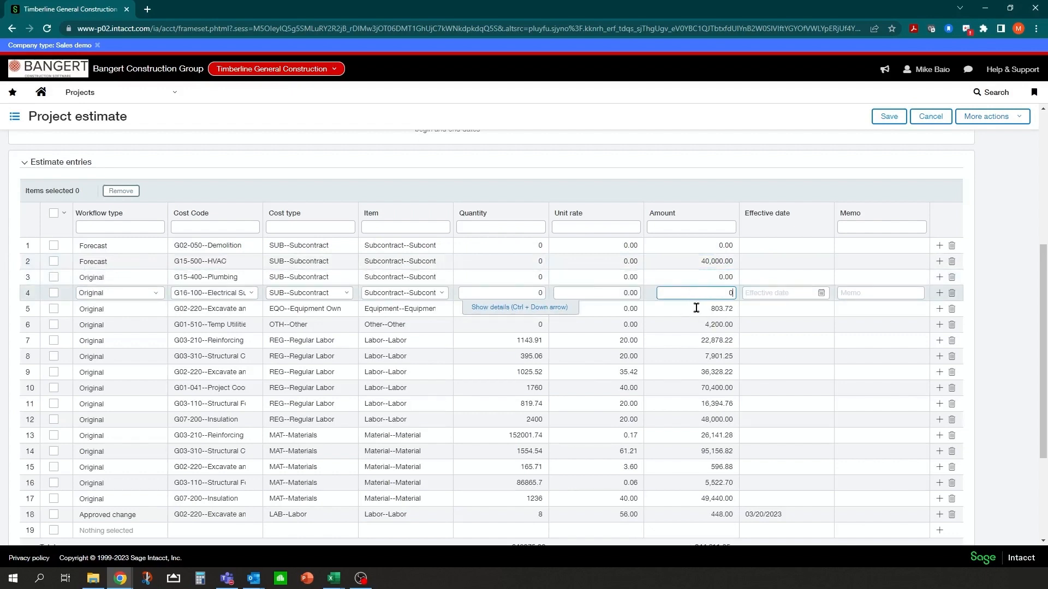
- Set the amounts of the G02-220 Equipment Own and G01-510 Temp Utilities entries to 0
click(696, 308)
drag(704, 308, 775, 306)
text(0)
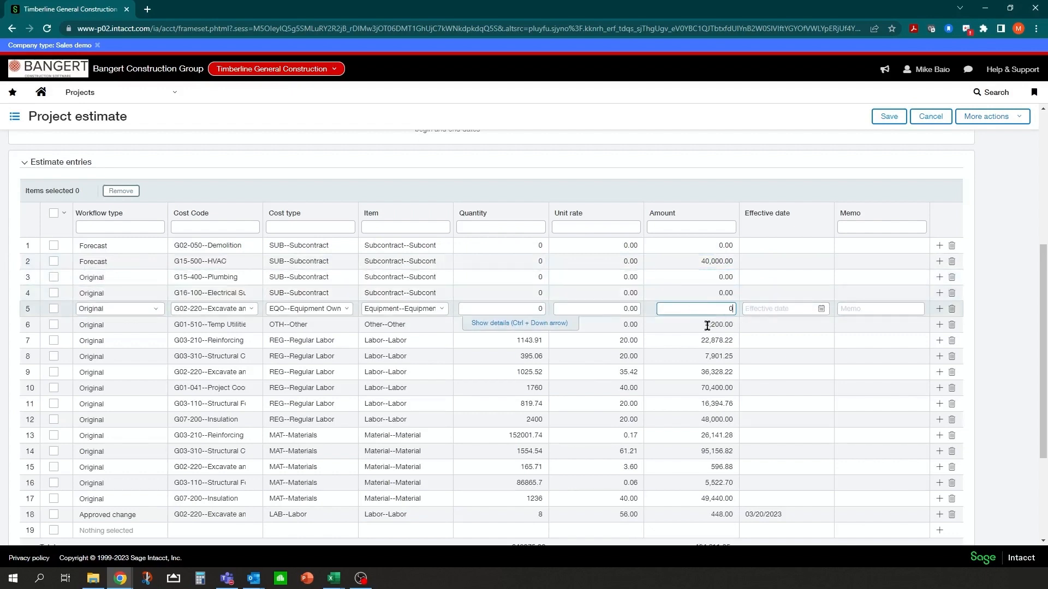
click(707, 324)
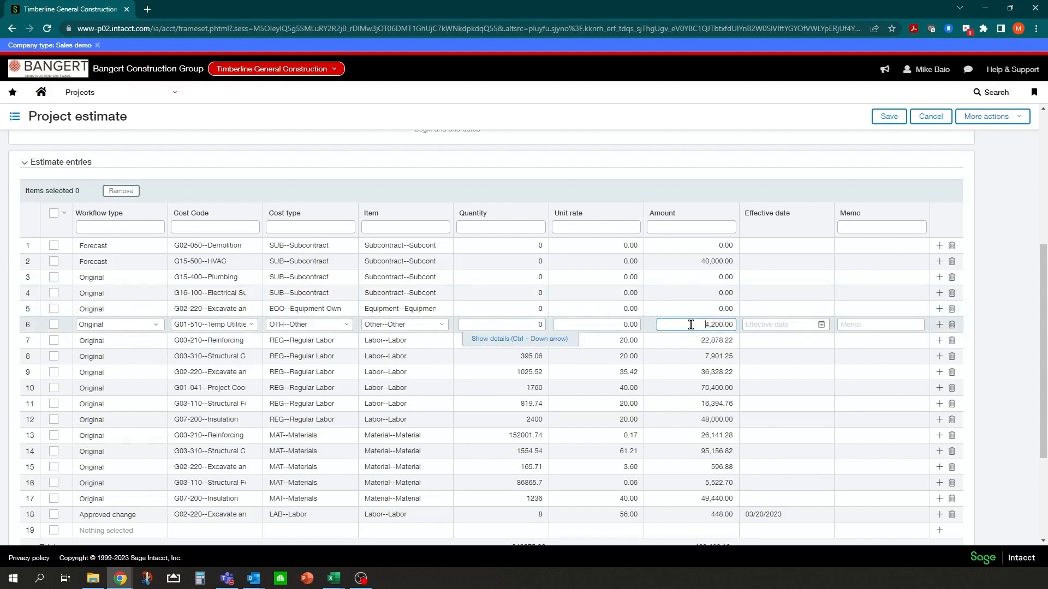
drag(687, 324, 742, 325)
text(0)
- Set the regular labor amounts for cost codes G03-210, G03-310 and G02-220 to 0
click(689, 342)
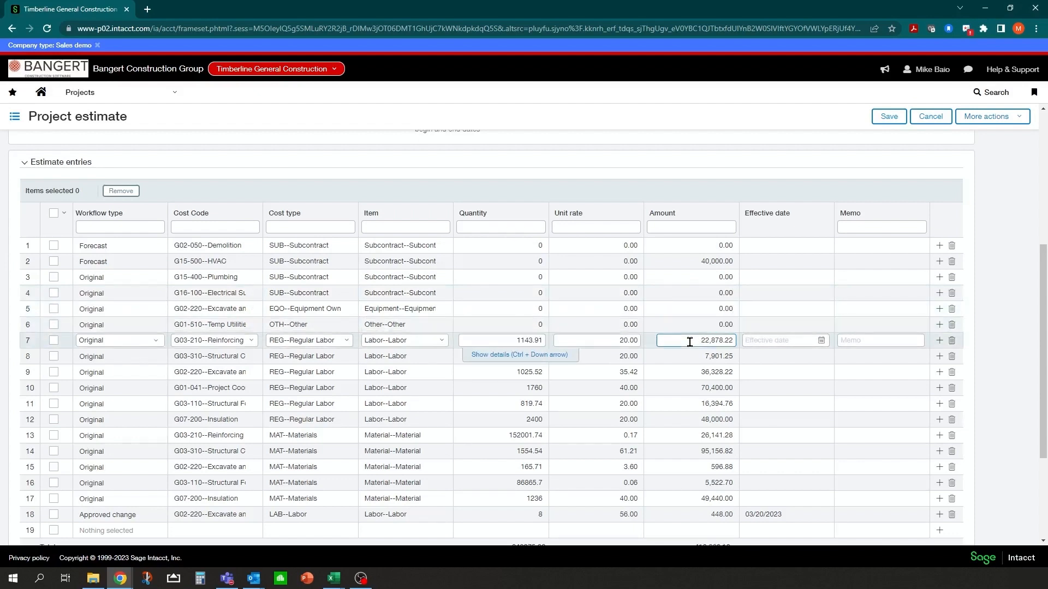
drag(690, 342, 762, 367)
text(00)
click(693, 371)
text(0)
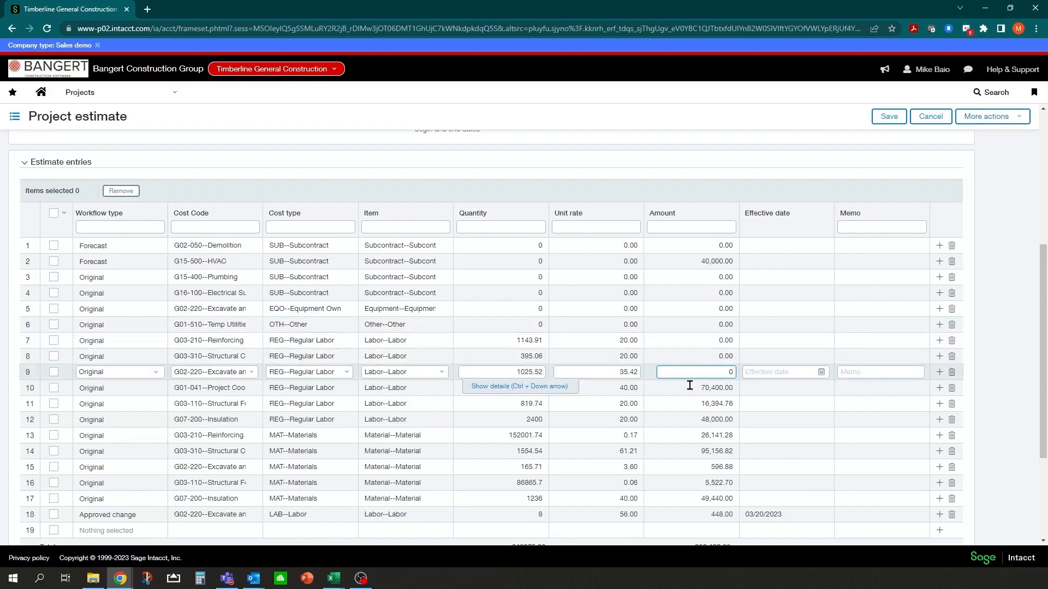
- Set the regular labor amounts to 12,000 for G01-041, 0 for G03-110 and 15,000 for G07-200 Insulation
click(690, 385)
drag(689, 386, 746, 391)
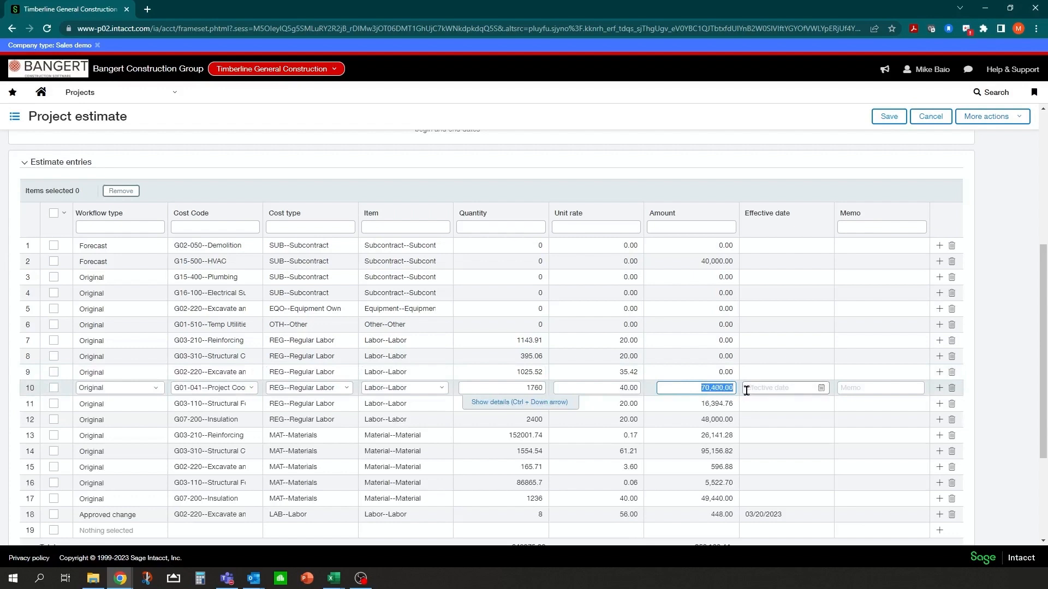
text(12000)
click(681, 402)
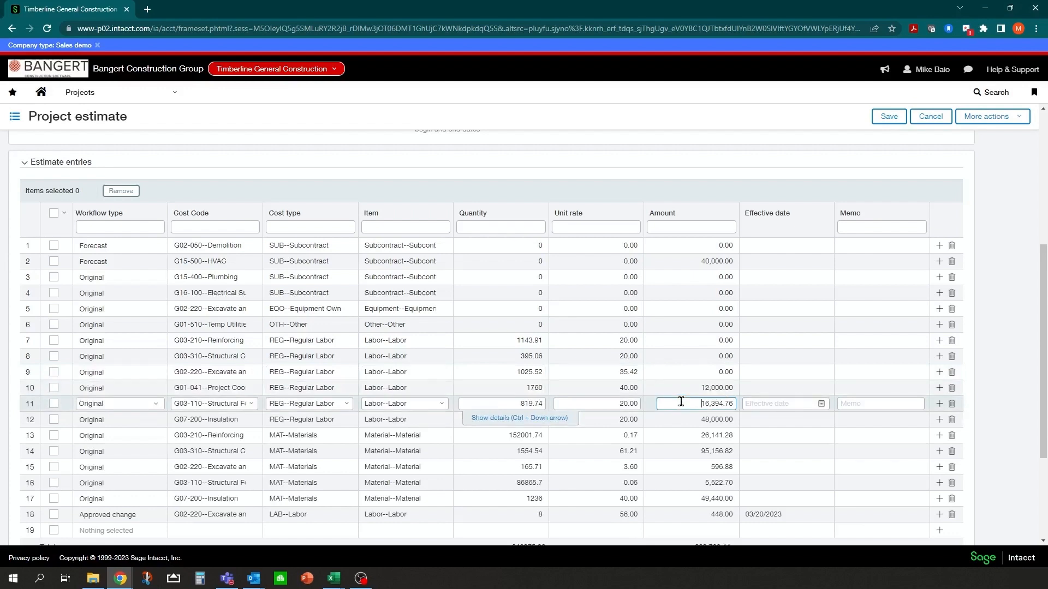
drag(685, 405, 757, 401)
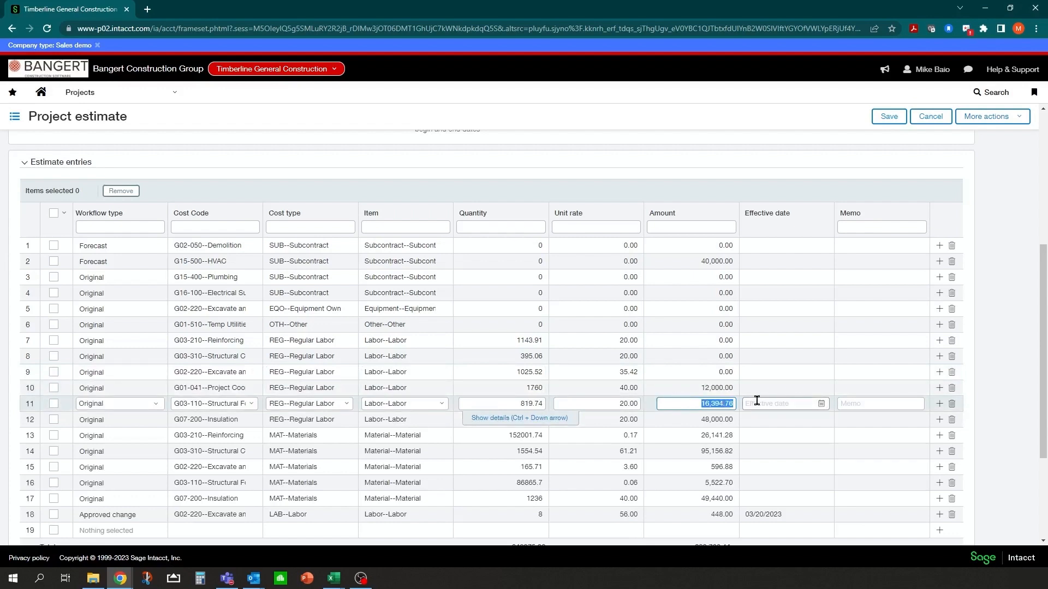
key(BackSpace)
click(687, 424)
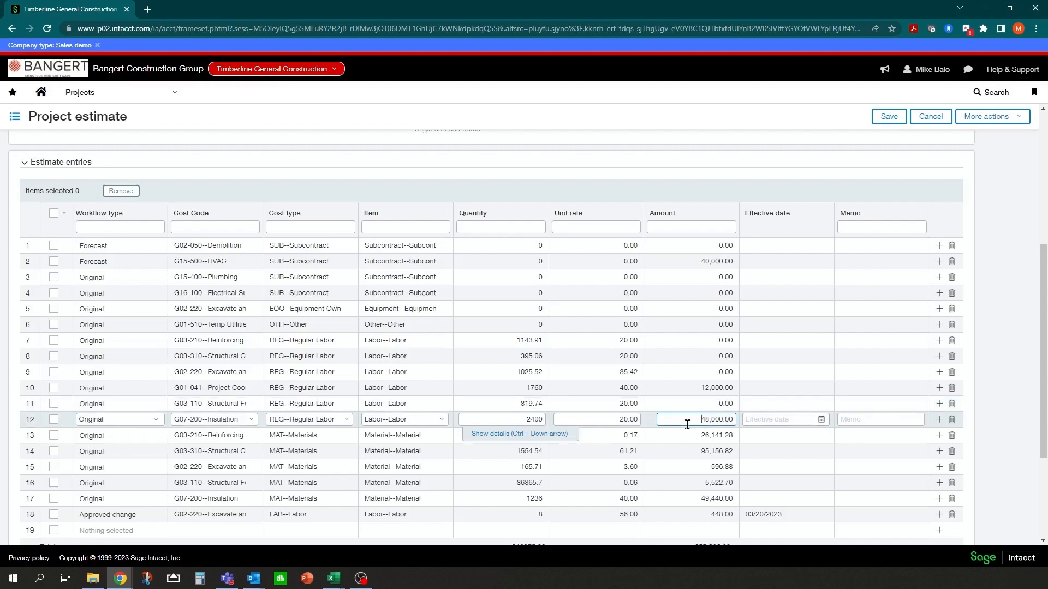
drag(687, 424, 733, 421)
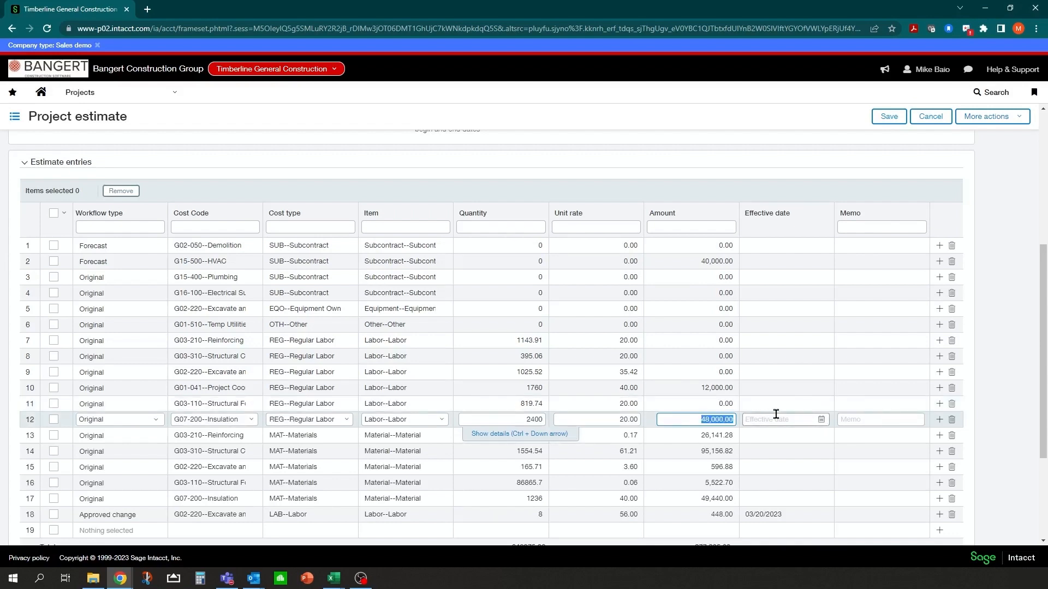
text(15000)
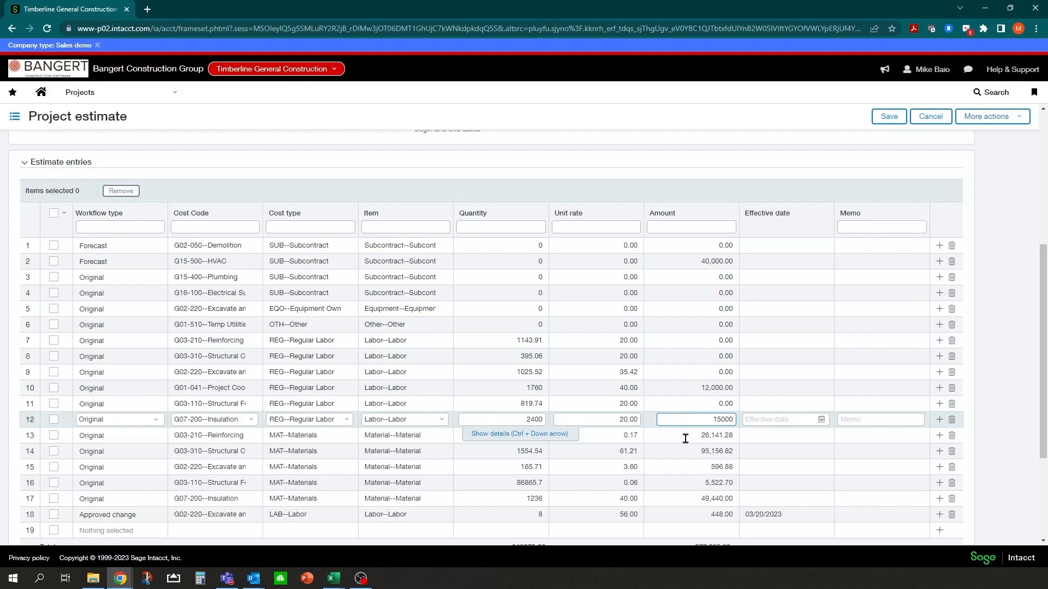
- Set the materials amounts to 0 for G03-210 Reinforcing and 15,000 for G03-310
click(686, 439)
drag(695, 438, 762, 439)
text(0)
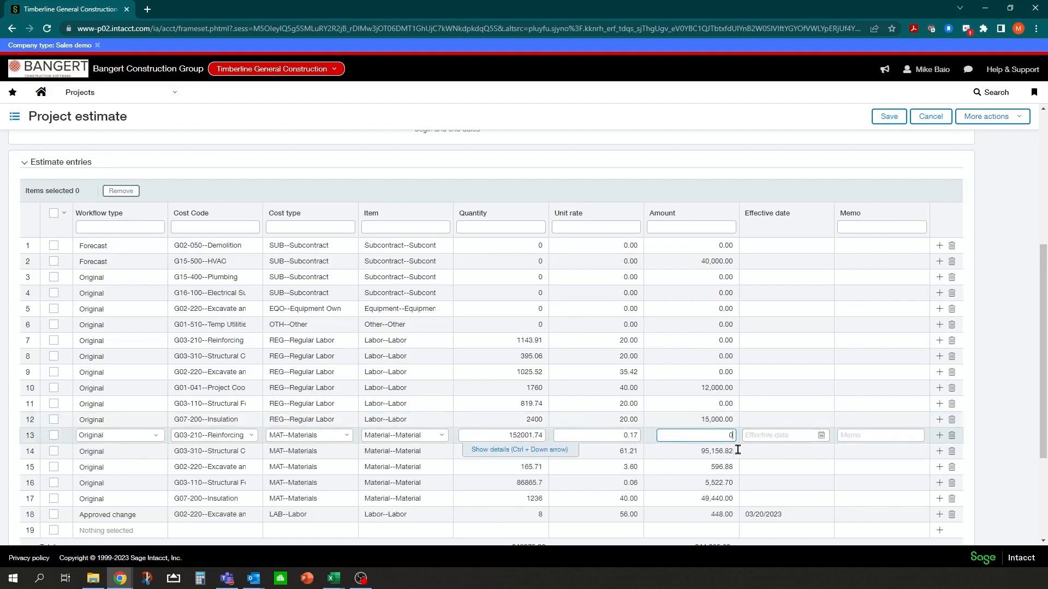
click(695, 452)
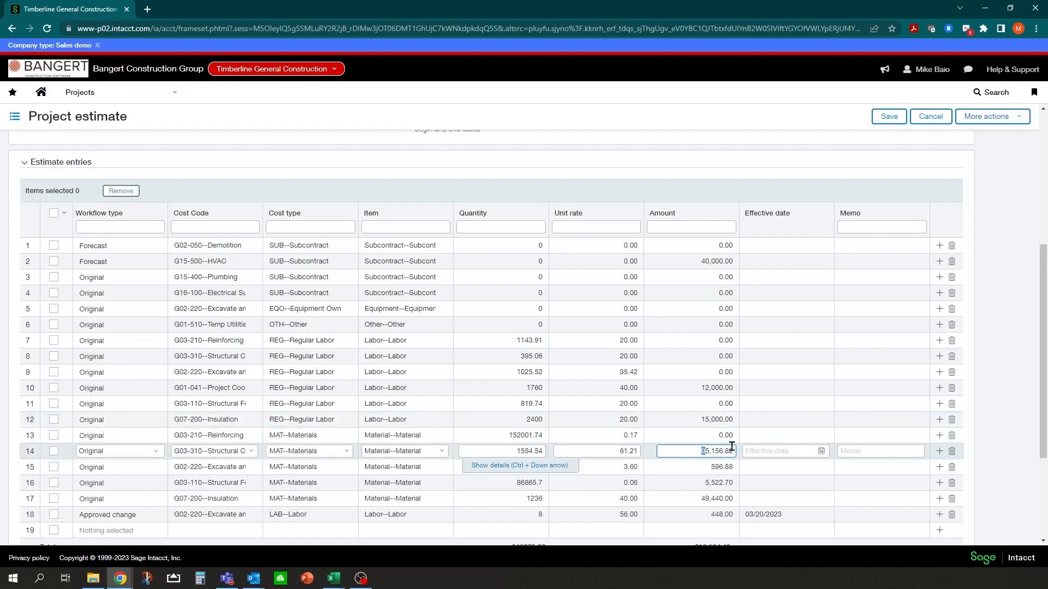
drag(700, 451, 762, 446)
text(15,000)
- Set the materials amounts of the G02-220 Excavate and G03-110 Structural Formwork entries to 0
click(703, 466)
drag(703, 467, 731, 471)
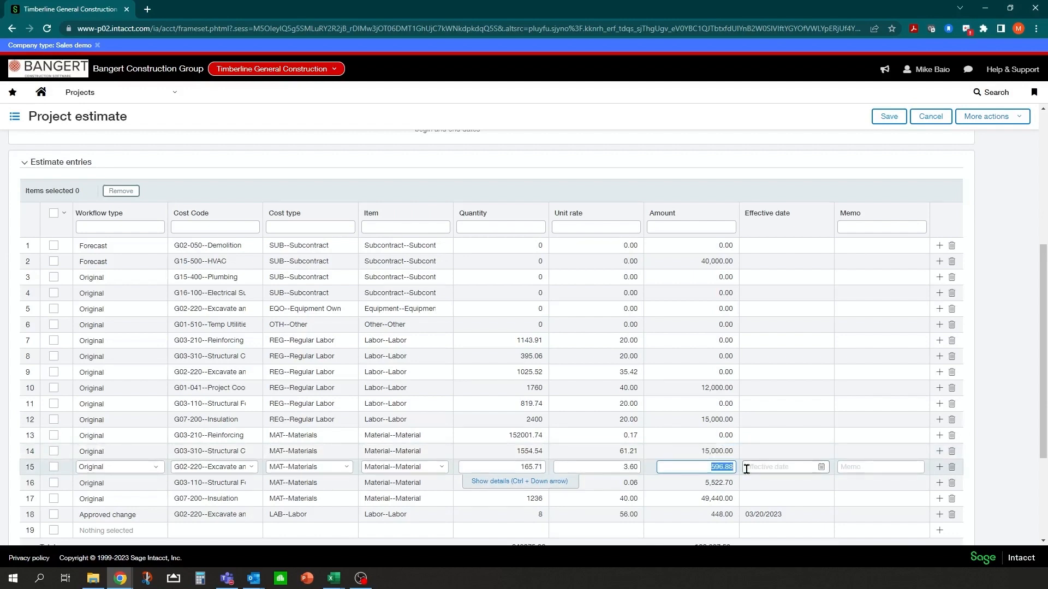
key(BackSpace)
click(694, 482)
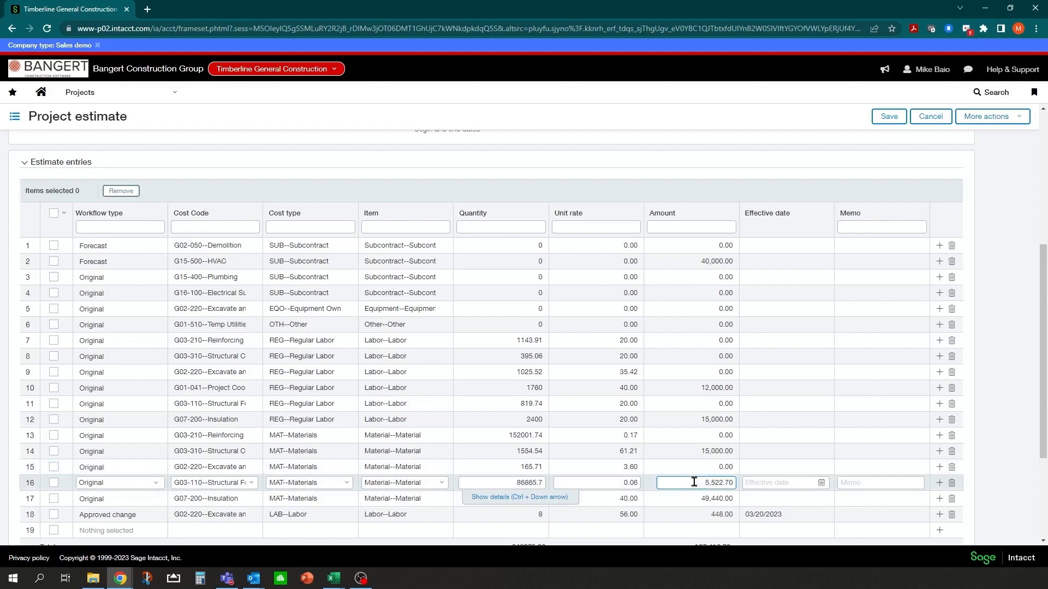
drag(693, 482, 743, 483)
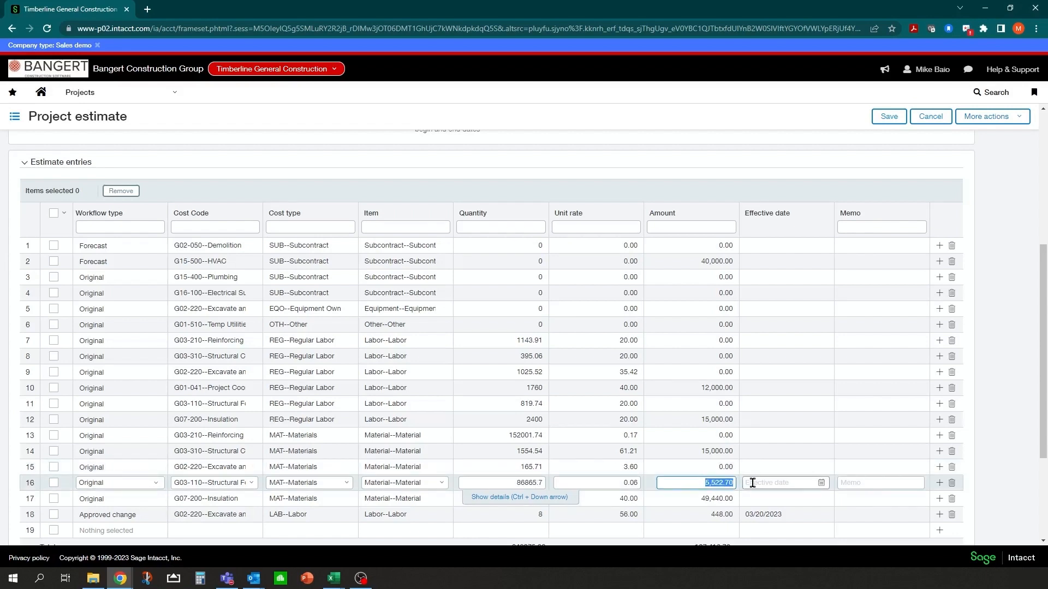
text(0)
click(678, 499)
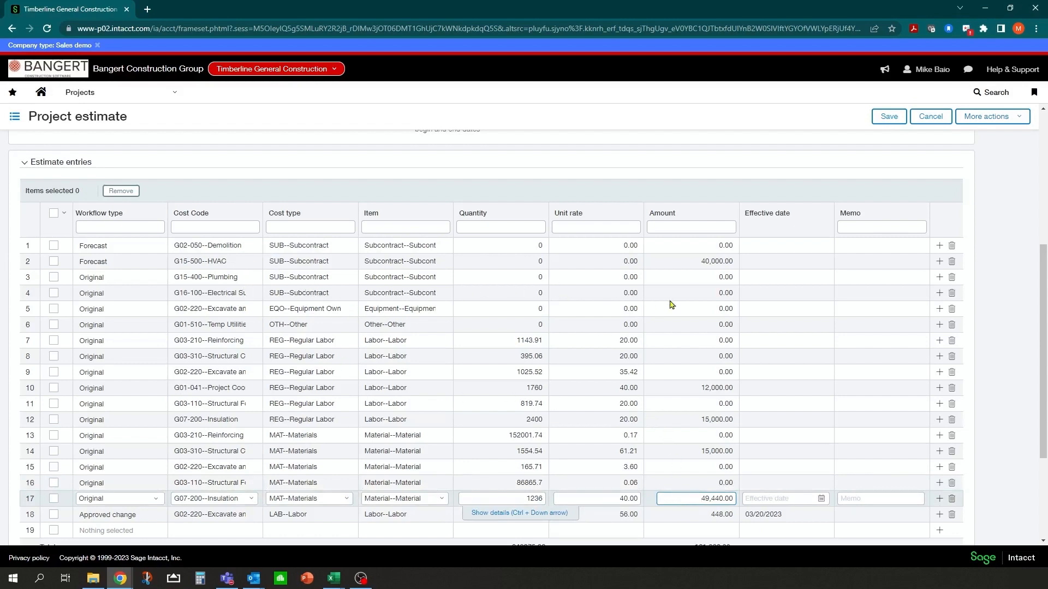
- Set the subcontract amount of the G16-100 Electrical Sub entry to 60,000
click(703, 295)
drag(713, 293, 739, 300)
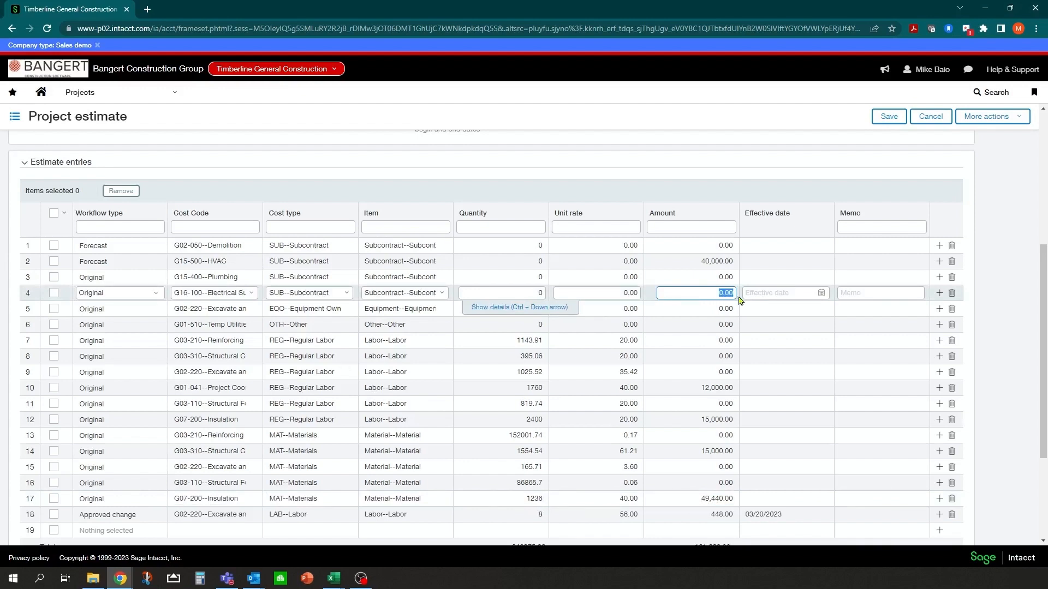
text(60,00)
click(711, 309)
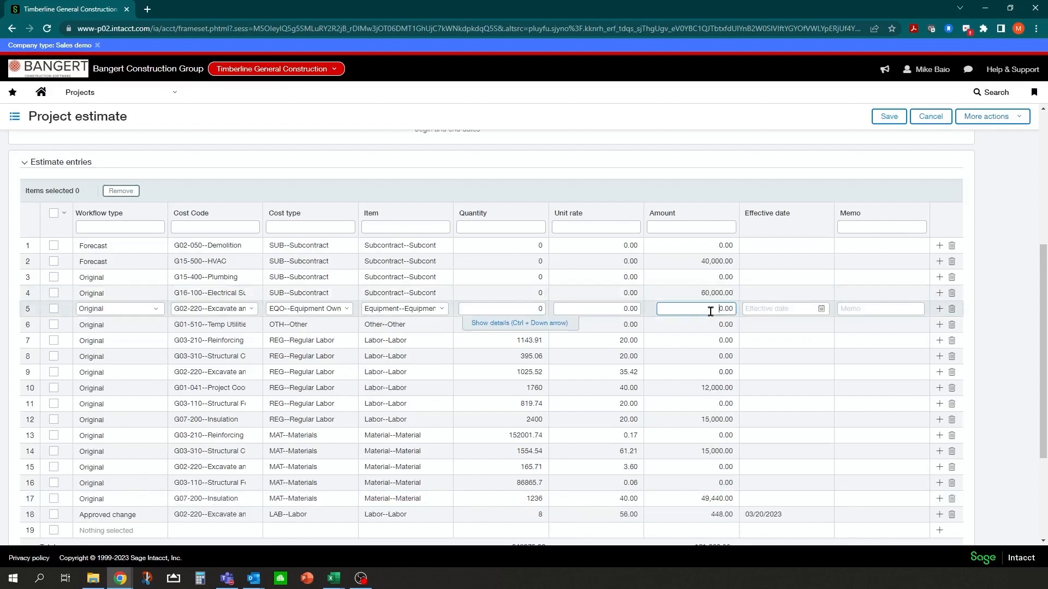
- Set the G07-200 Insulation materials amount to 14,000 and the G02-220 approved change labor amount to 0
scroll(682, 479, down, 2)
click(690, 389)
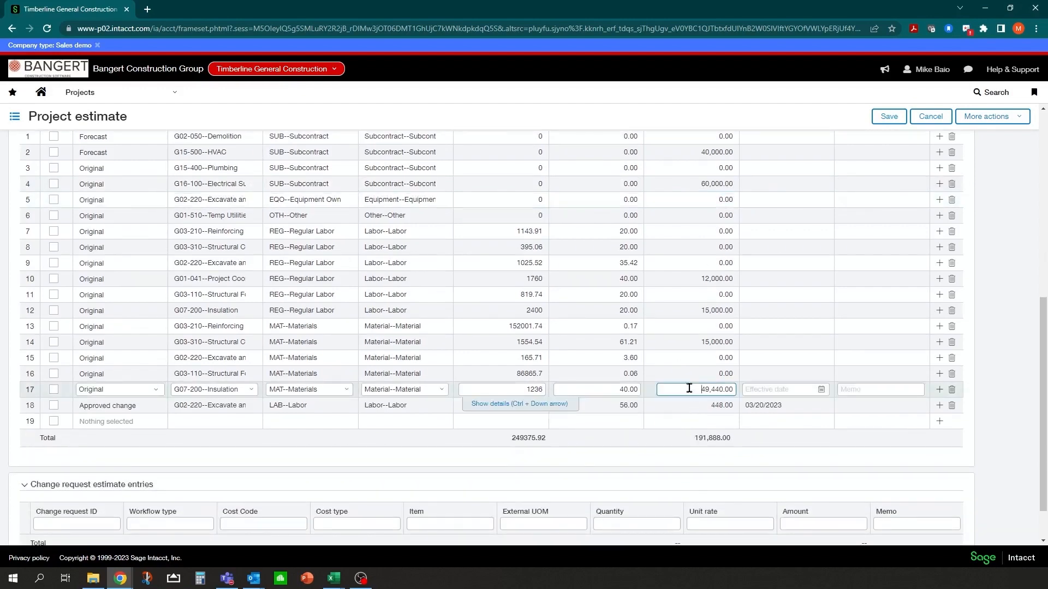
drag(696, 387, 761, 382)
text(14000)
click(697, 405)
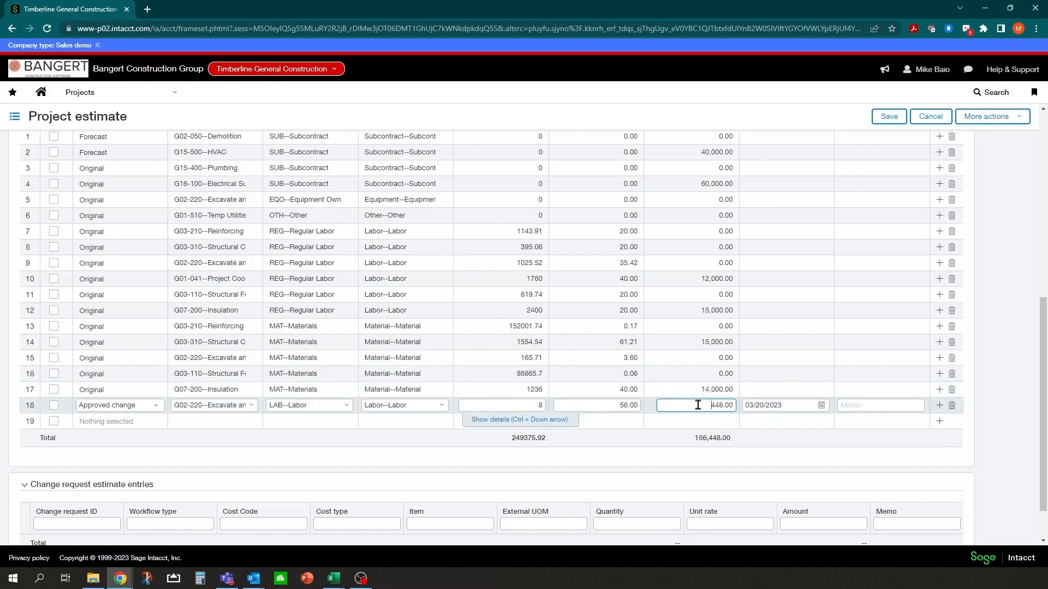
drag(697, 405, 752, 404)
key(BackSpace)
click(702, 387)
click(690, 374)
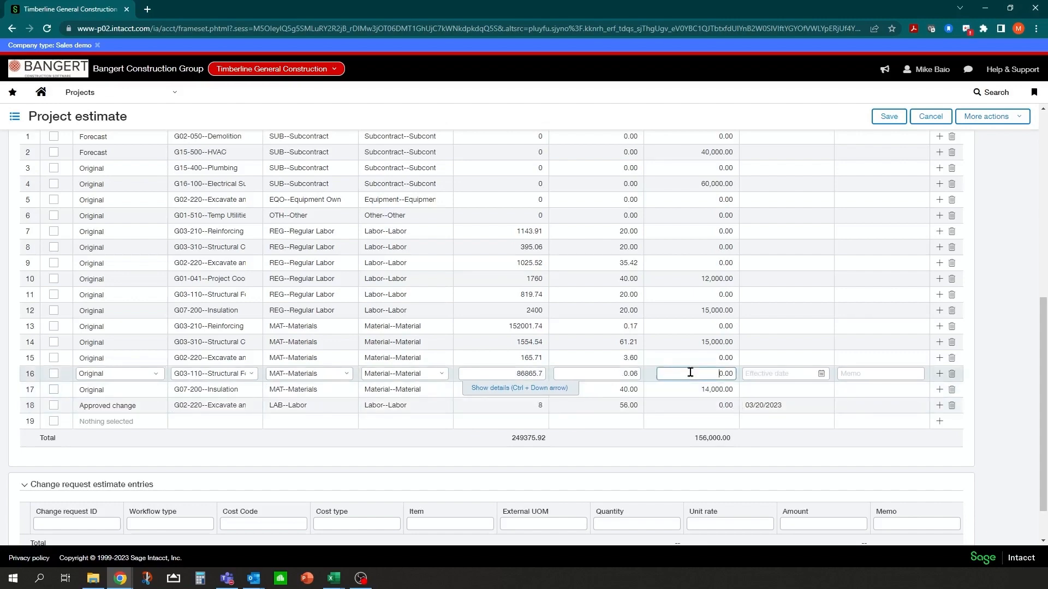
- Review the GL posting settings, estimate entries and total, and save the forecast-to-complete project estimate
scroll(657, 329, up, 7)
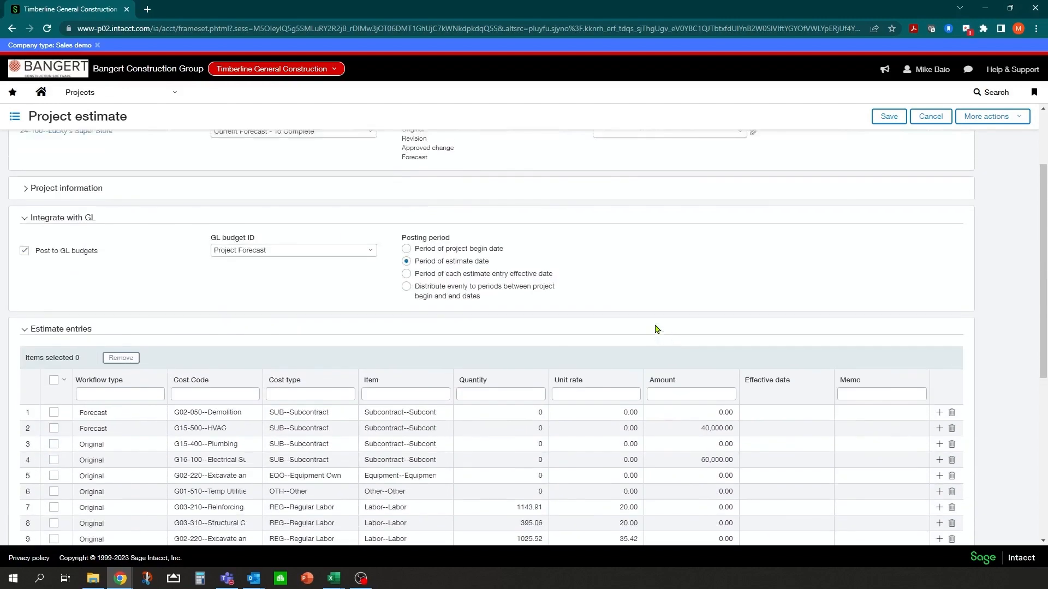
scroll(601, 292, down, 4)
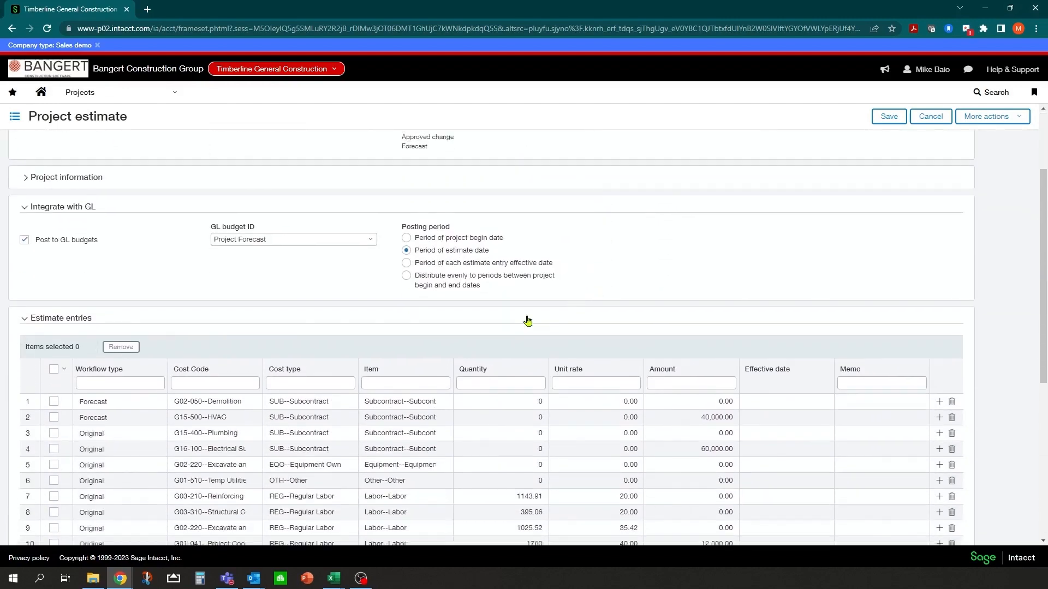
scroll(623, 353, down, 3)
scroll(623, 353, up, 1)
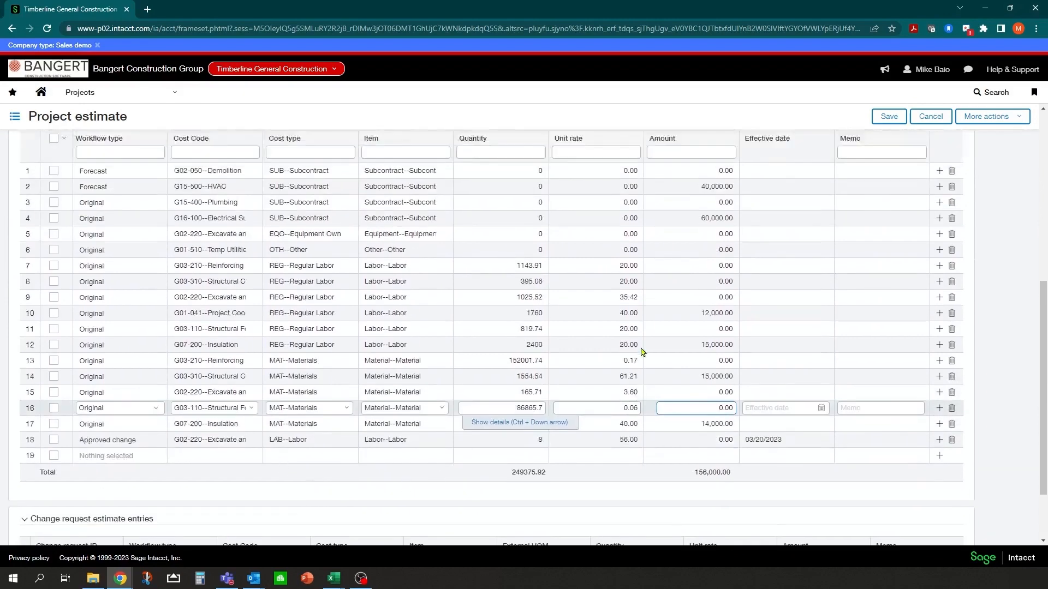
scroll(622, 353, down, 2)
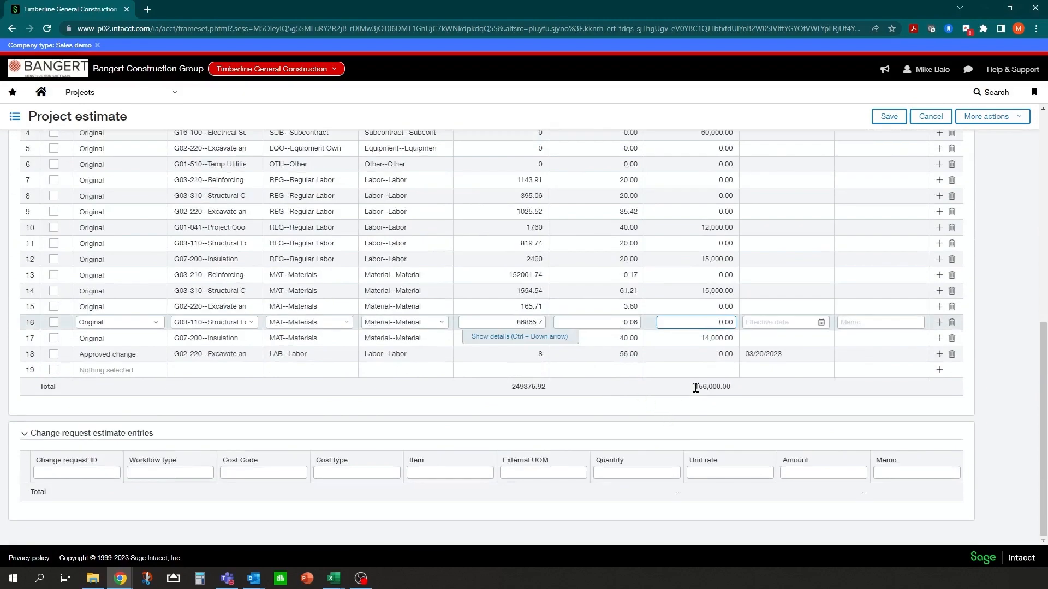
scroll(729, 384, up, 8)
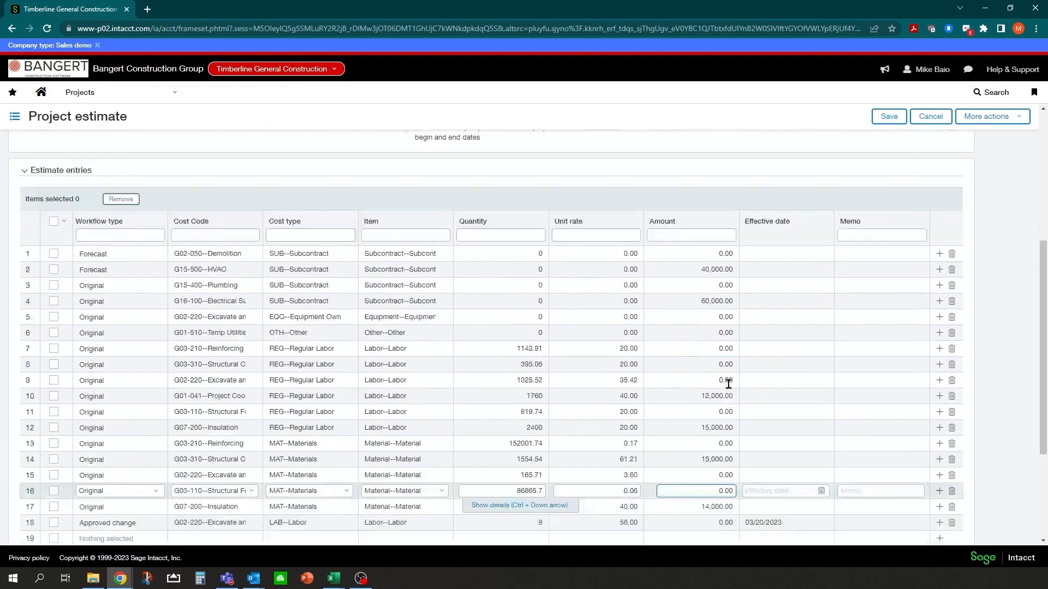
click(891, 118)
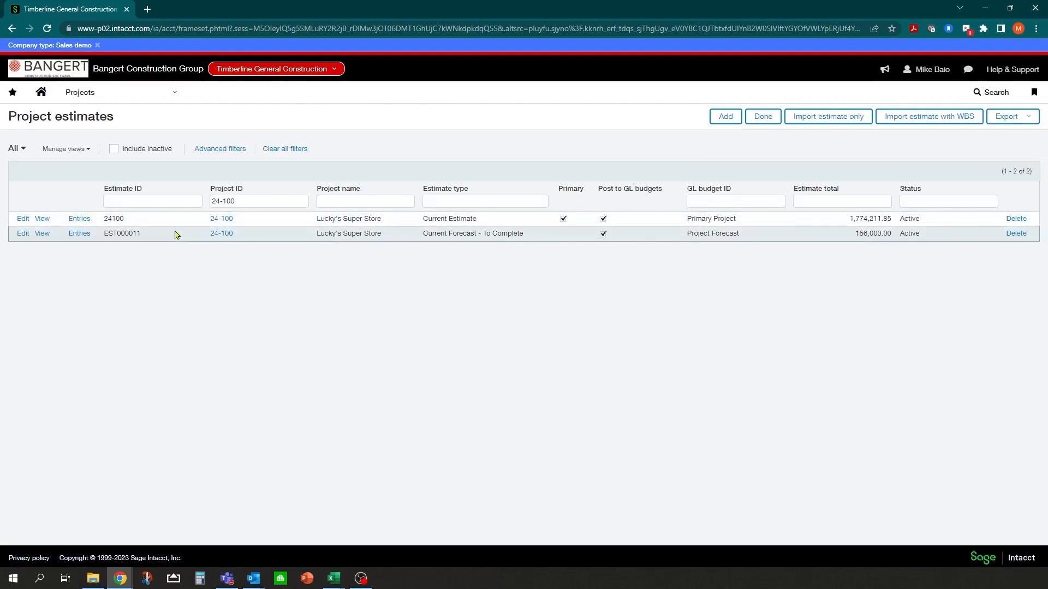
- Open the General Ledger financial reports list and find the Project Estimate to Actual report
click(173, 96)
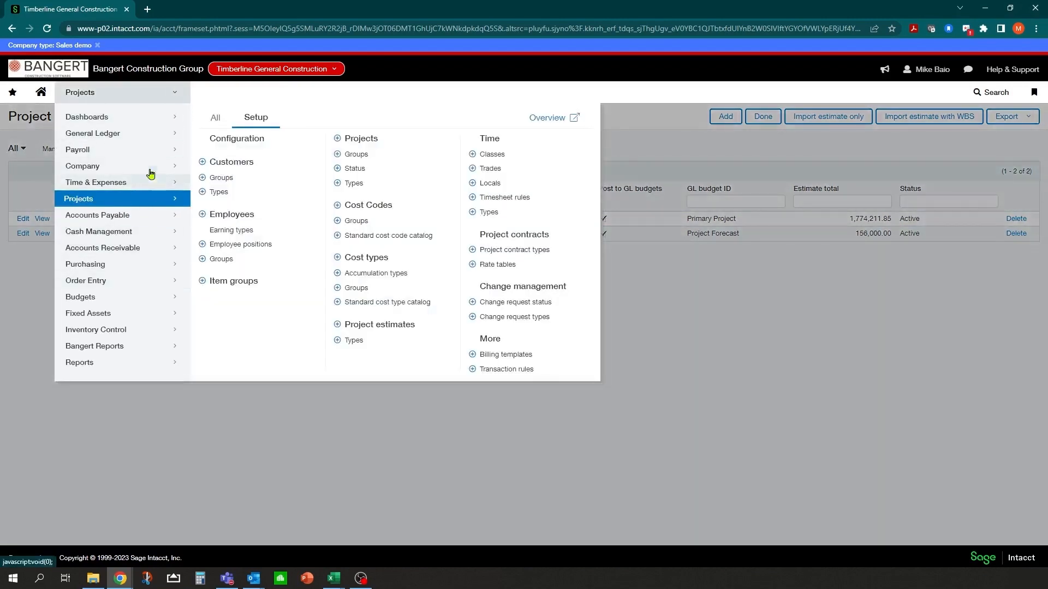
click(144, 133)
click(371, 227)
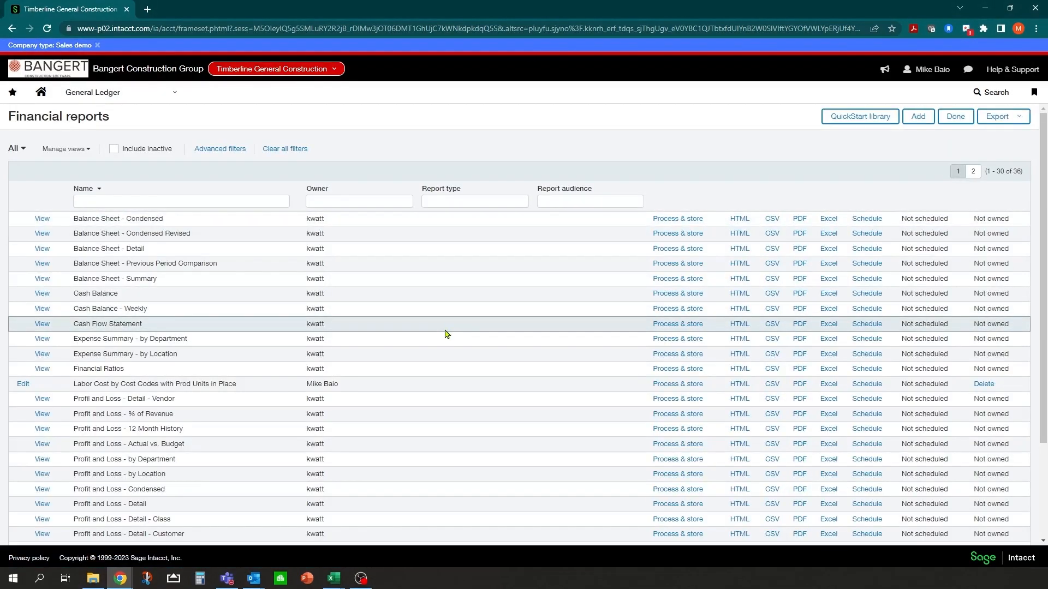
scroll(470, 349, down, 3)
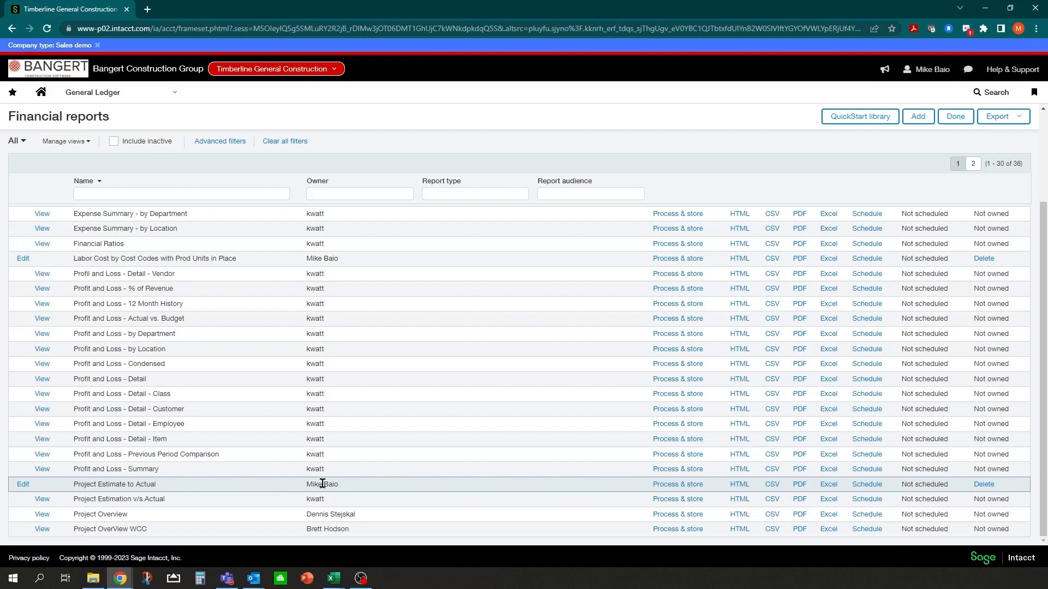
- Run the Project Estimate to Actual report in HTML as of 03/31/2023 for project 24-100 Lucky's Super Store
click(740, 486)
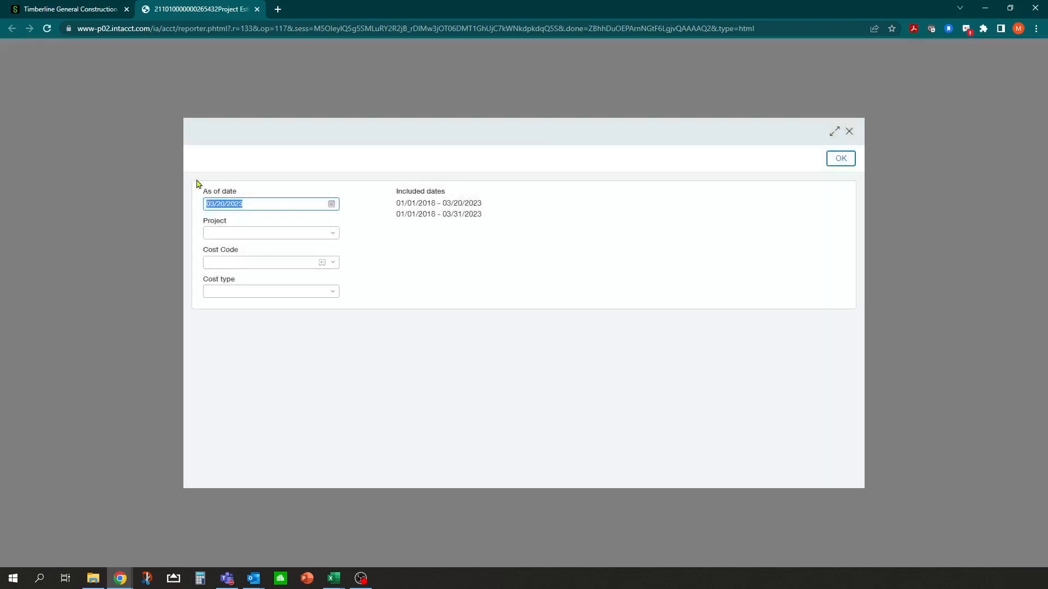
click(331, 204)
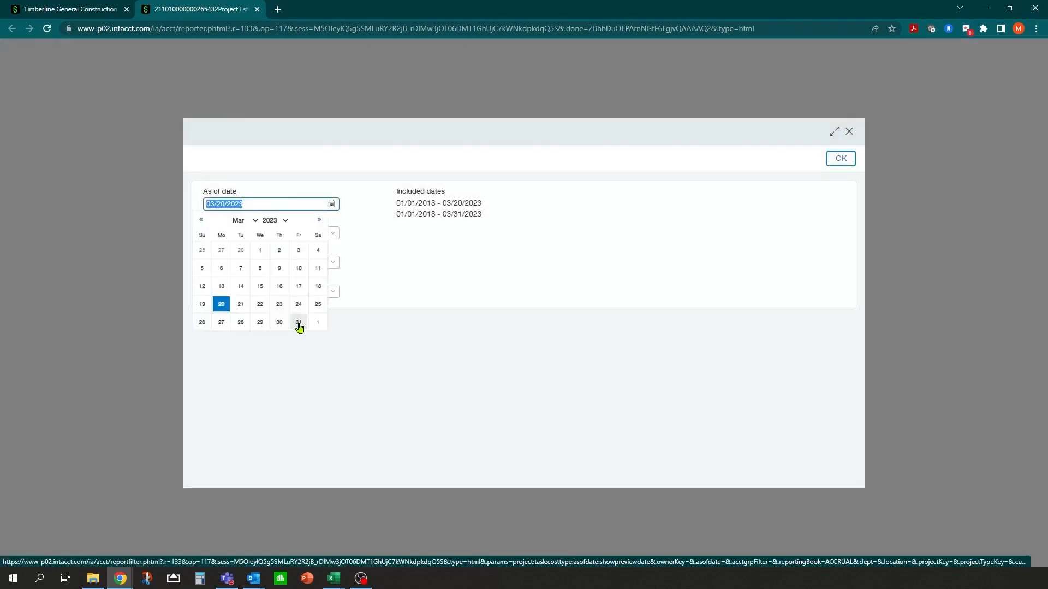
click(299, 323)
click(331, 205)
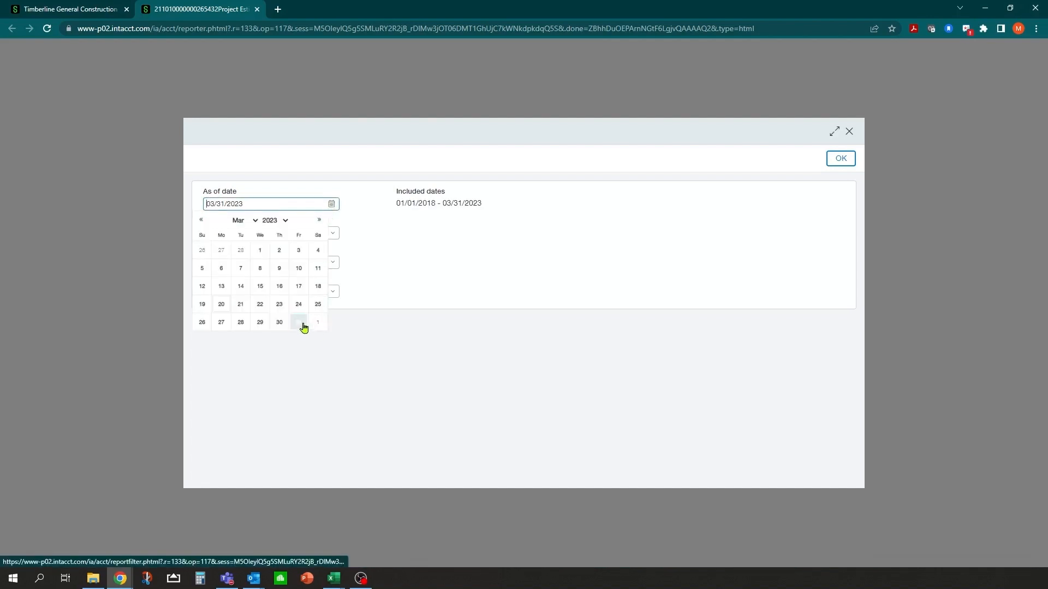
click(301, 325)
click(332, 235)
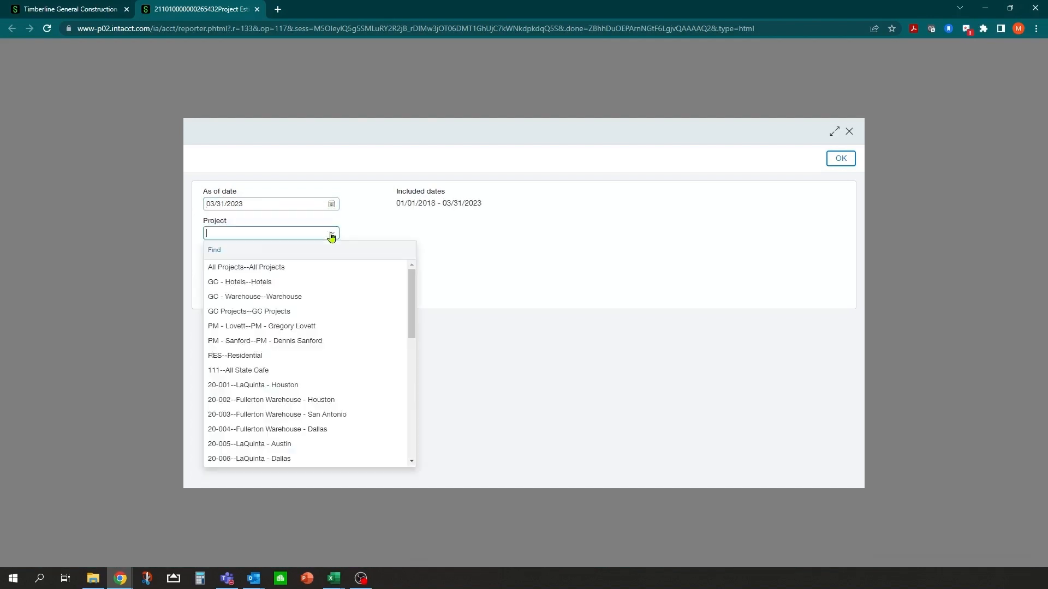
text(24-100)
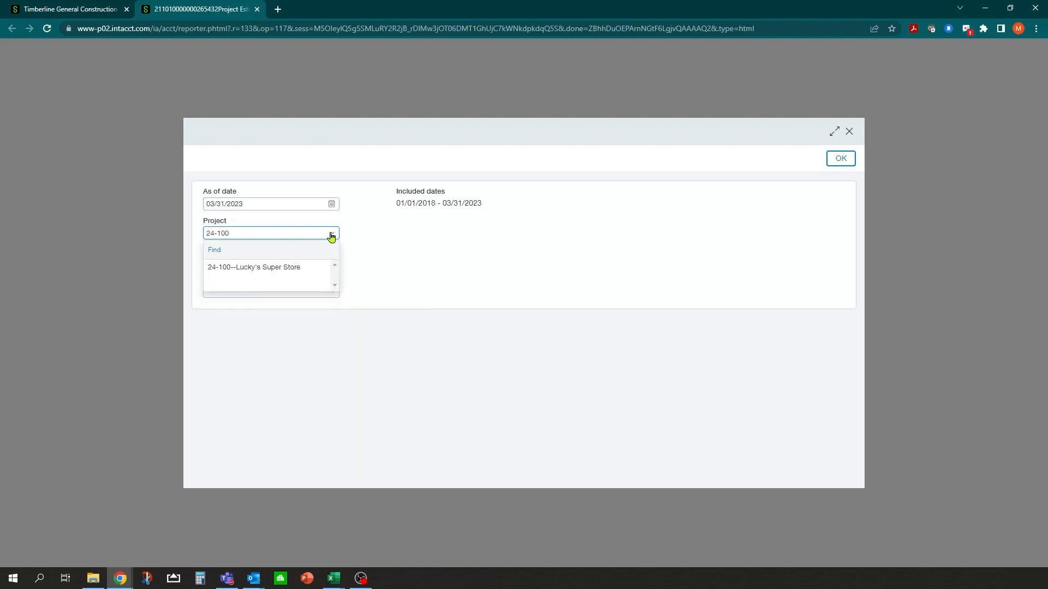
click(283, 268)
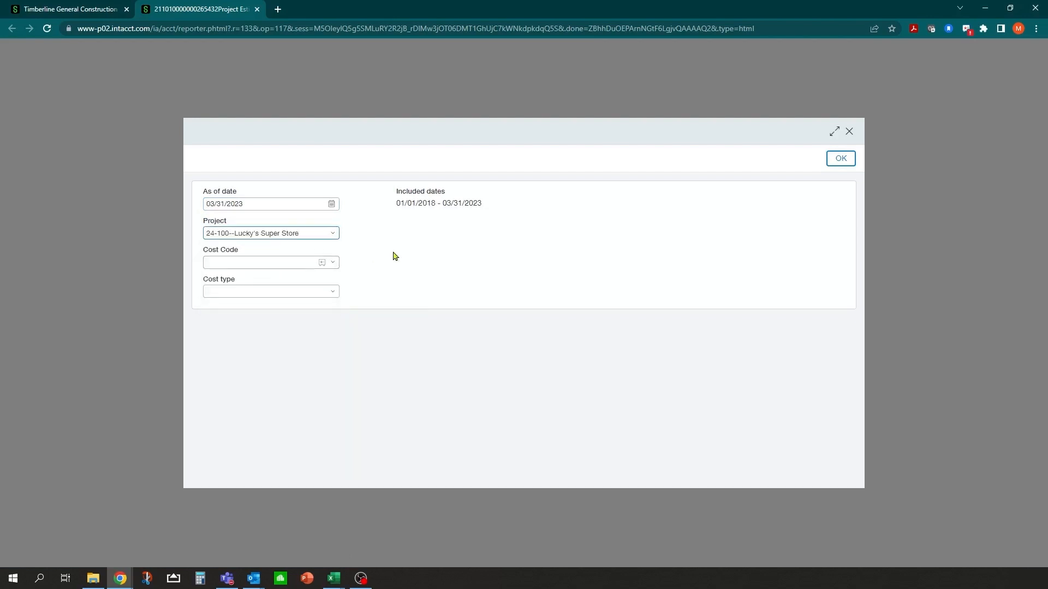
click(839, 160)
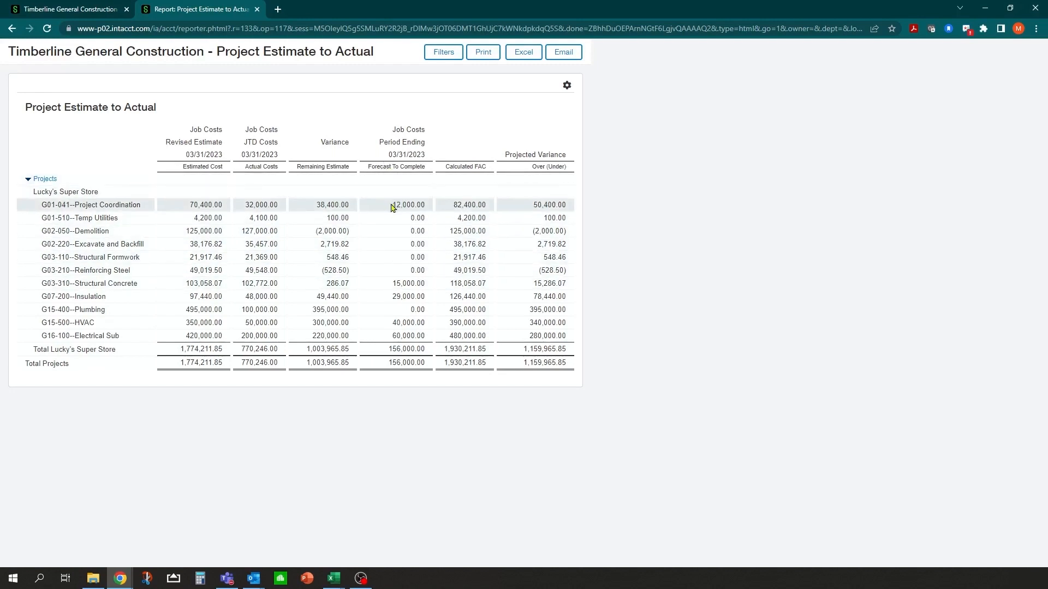
- Examine the actual costs and forecast to complete for G01-041 Project Coordination, and close the report
drag(245, 206, 274, 207)
click(385, 209)
key(ctrl+w)
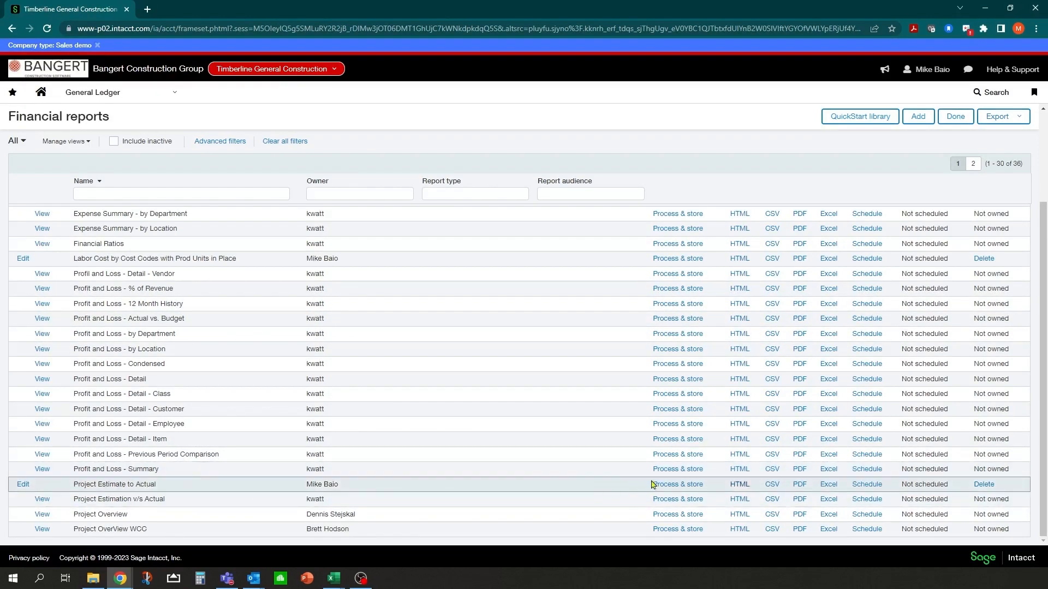
- Rerun the Project Estimate to Actual HTML report for project 24-100 as of 03/31/2023 and examine G01-041's forecast to complete and projected variance
click(740, 485)
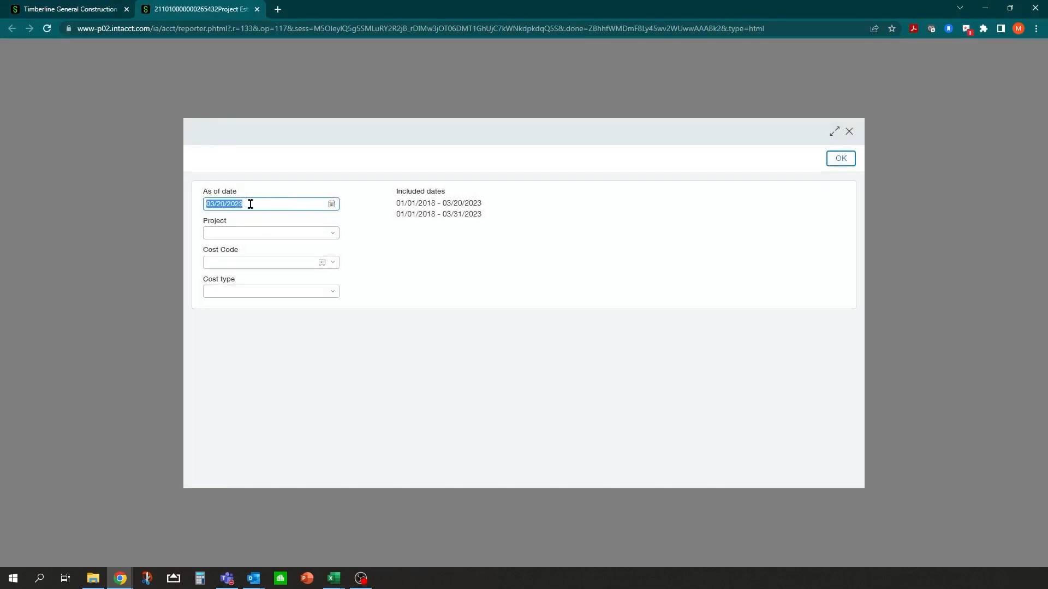
click(332, 204)
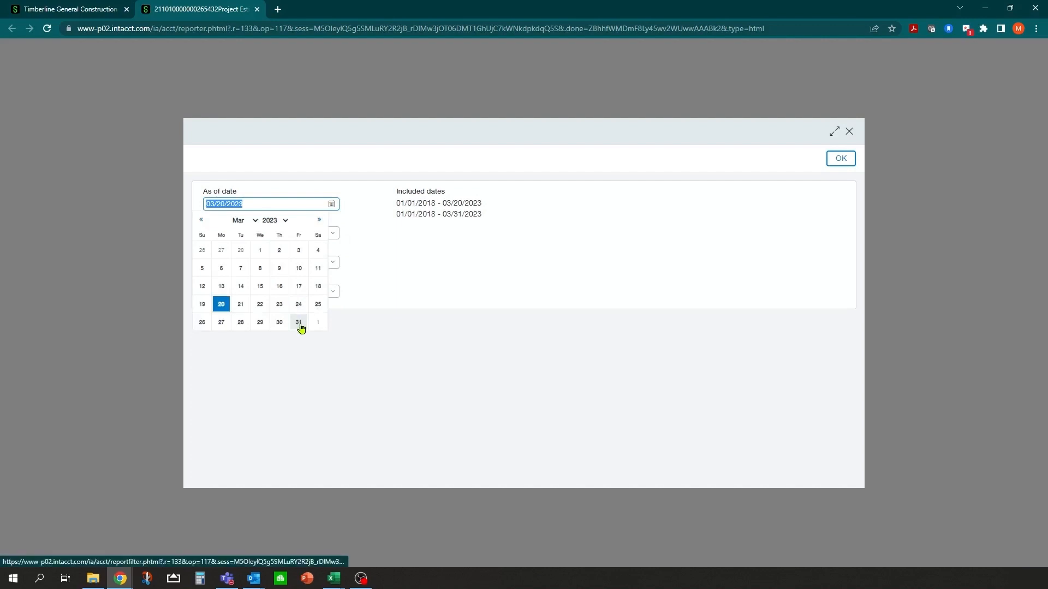
click(300, 325)
click(312, 232)
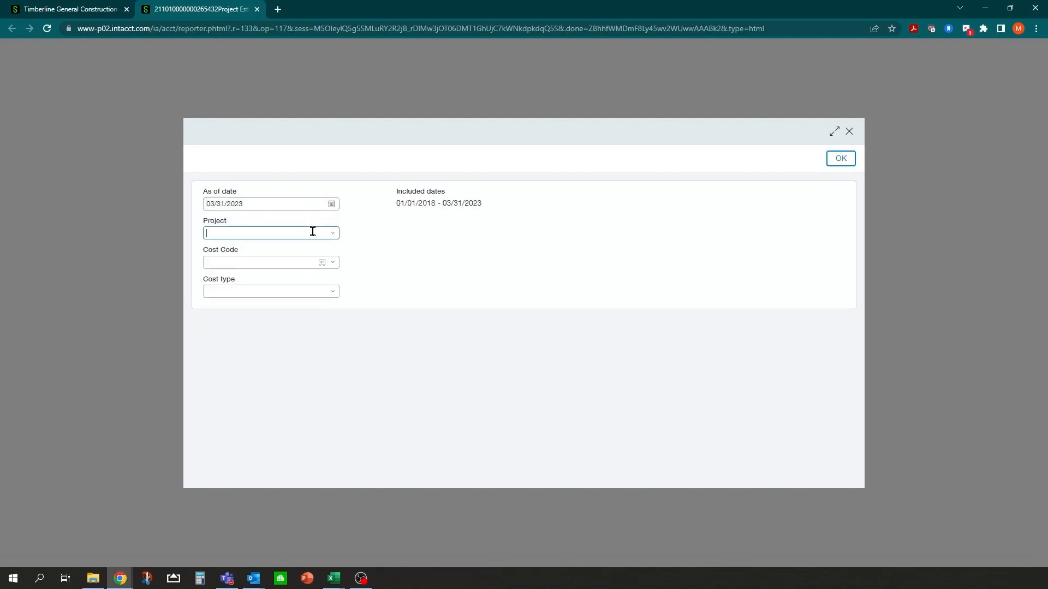
text(24-100)
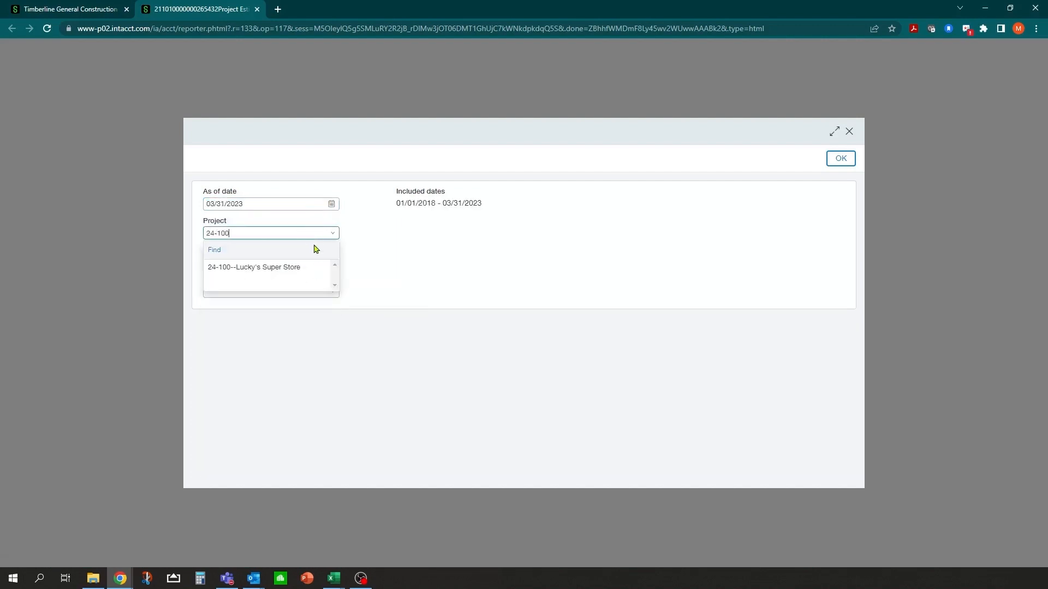
click(289, 271)
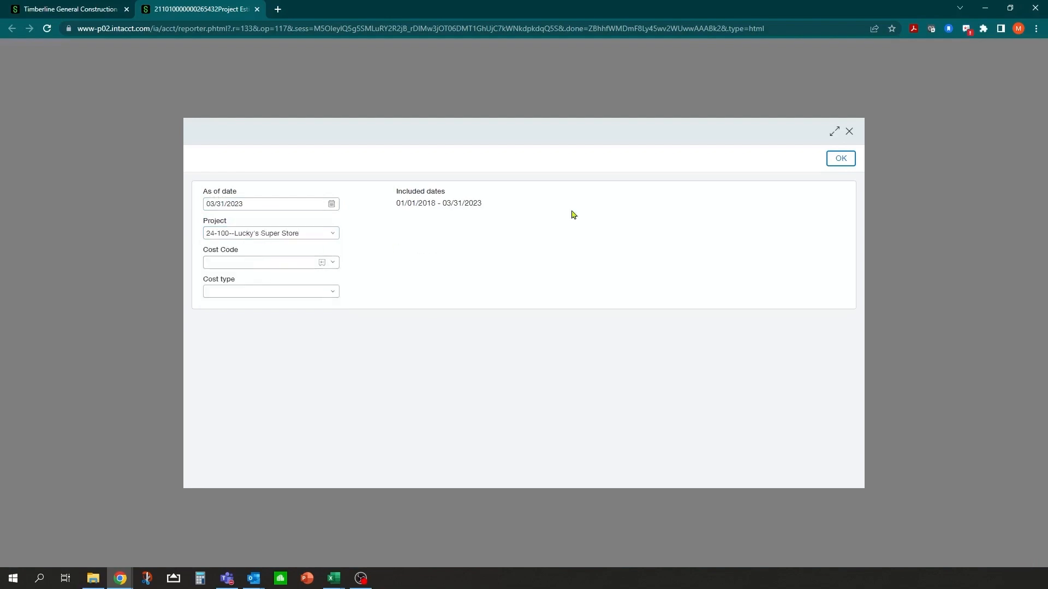
click(841, 159)
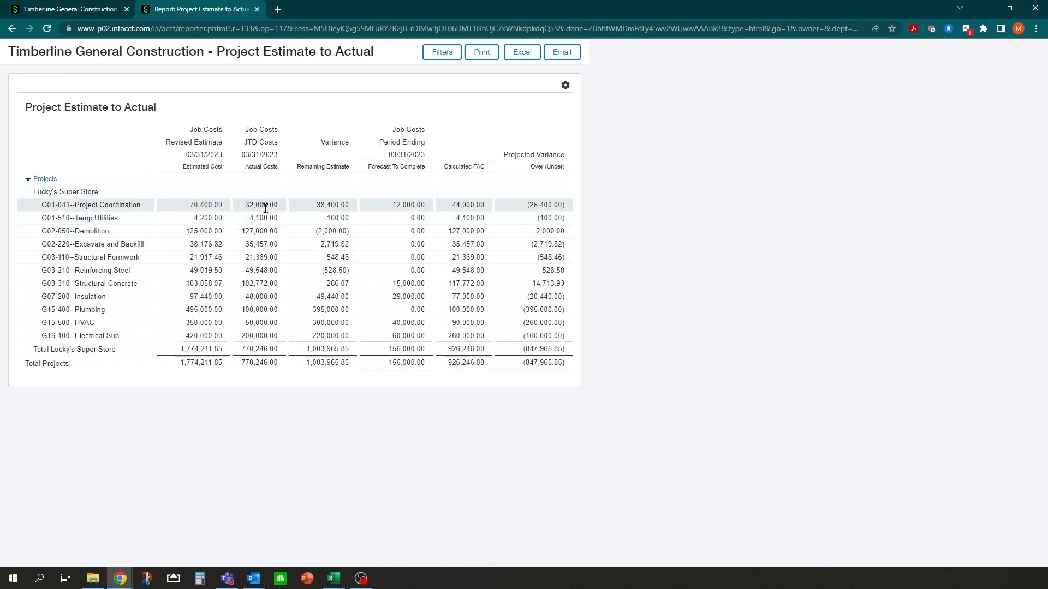
drag(316, 206, 428, 211)
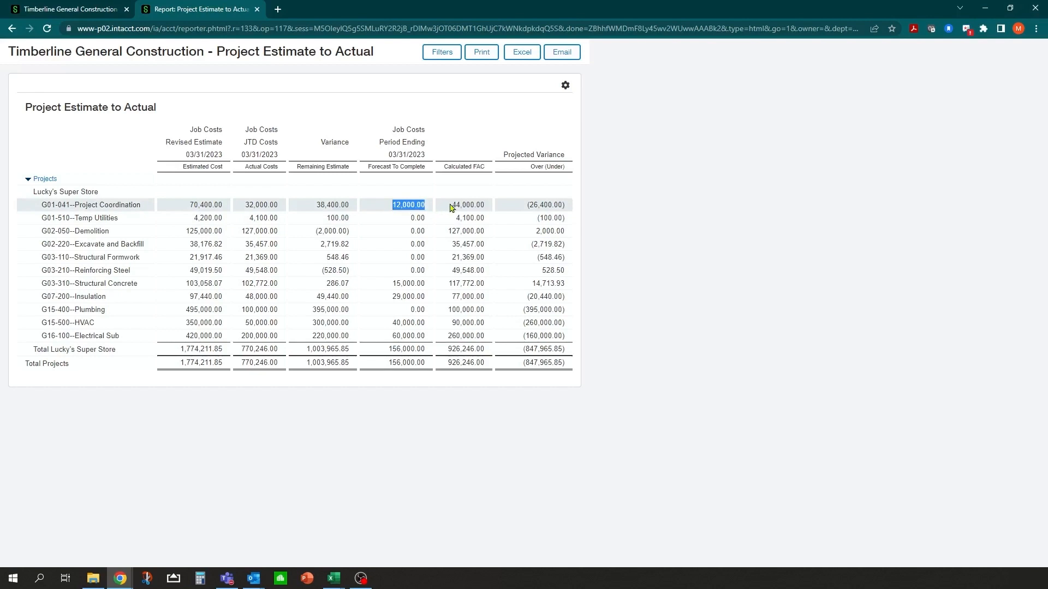
drag(451, 205, 560, 205)
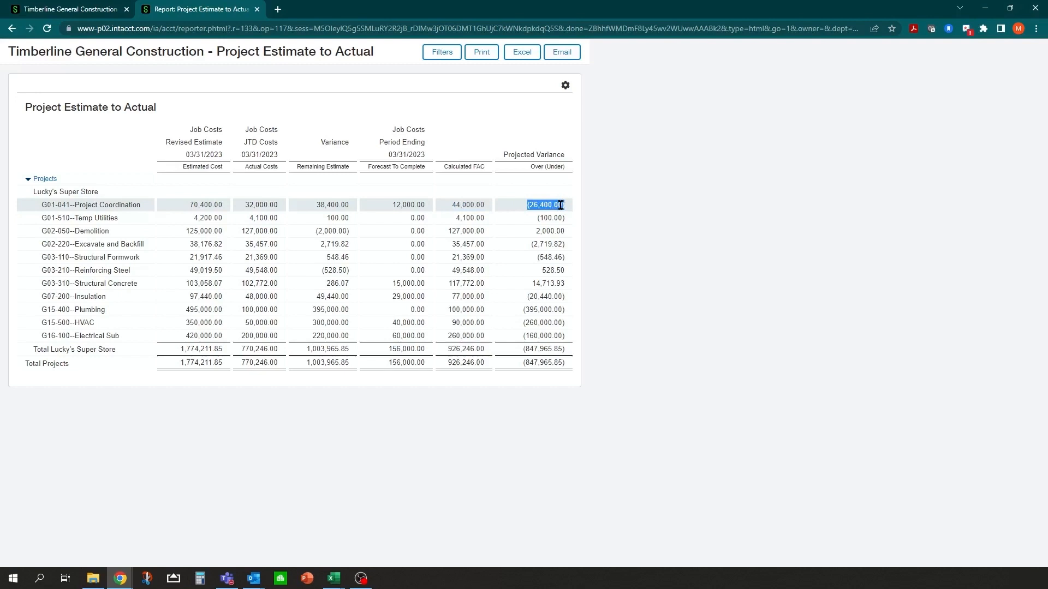